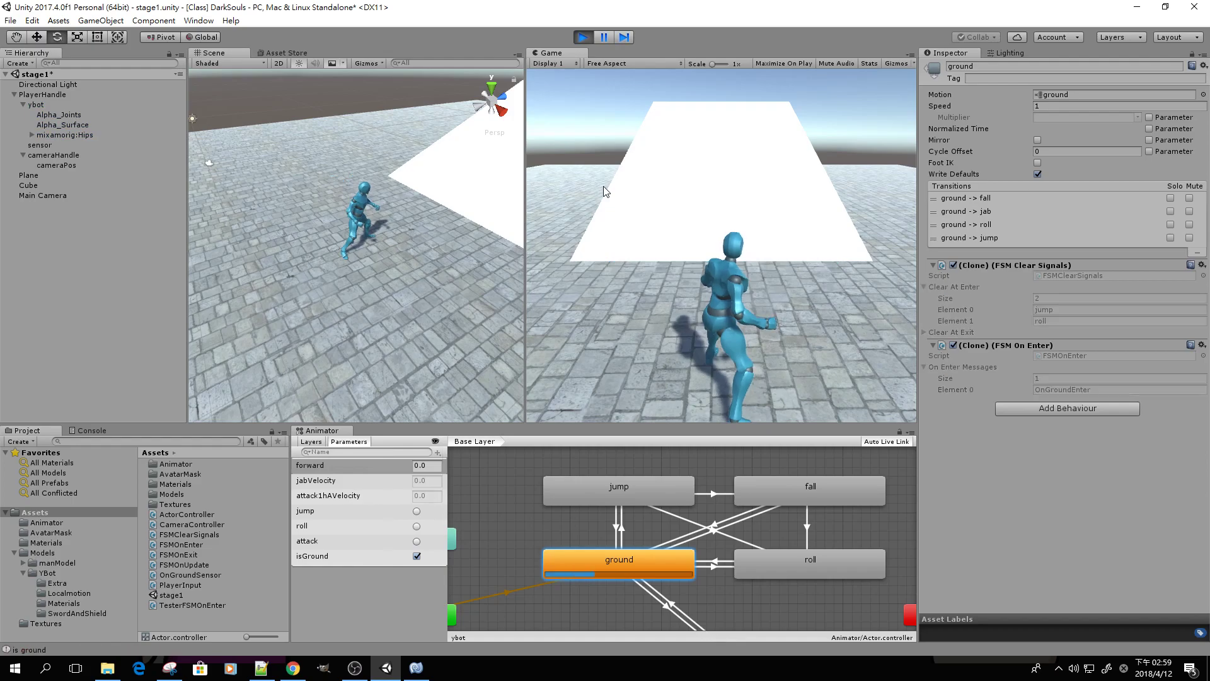
Step: Run the character across the floor in play mode and jump it against the side of the ramp
{"action": "key", "text": "shift+w"}
{"action": "key", "text": "shift+a"}
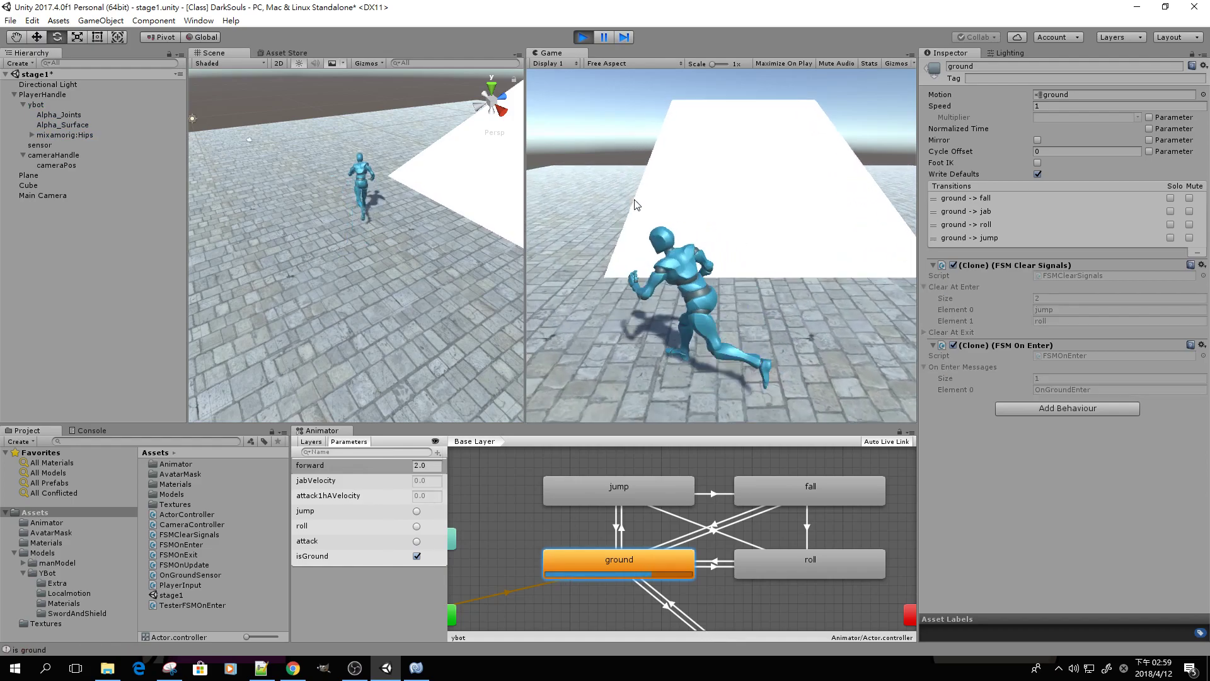
{"action": "key", "text": "Right"}
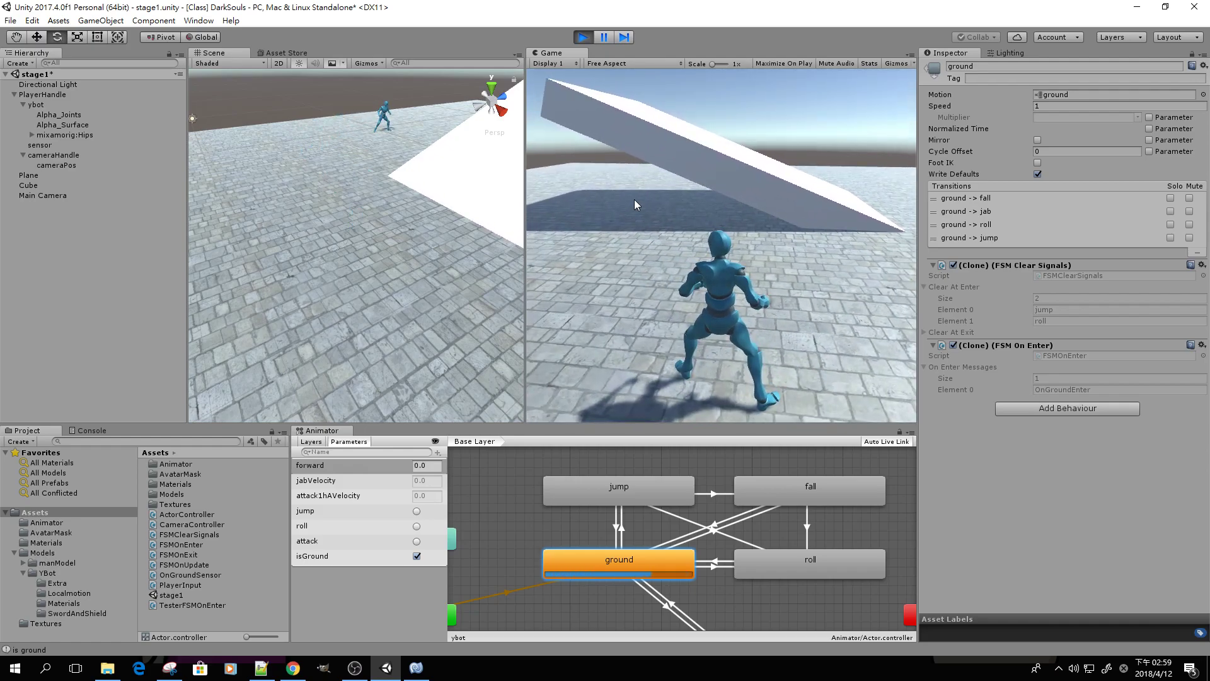
{"action": "key", "text": "w"}
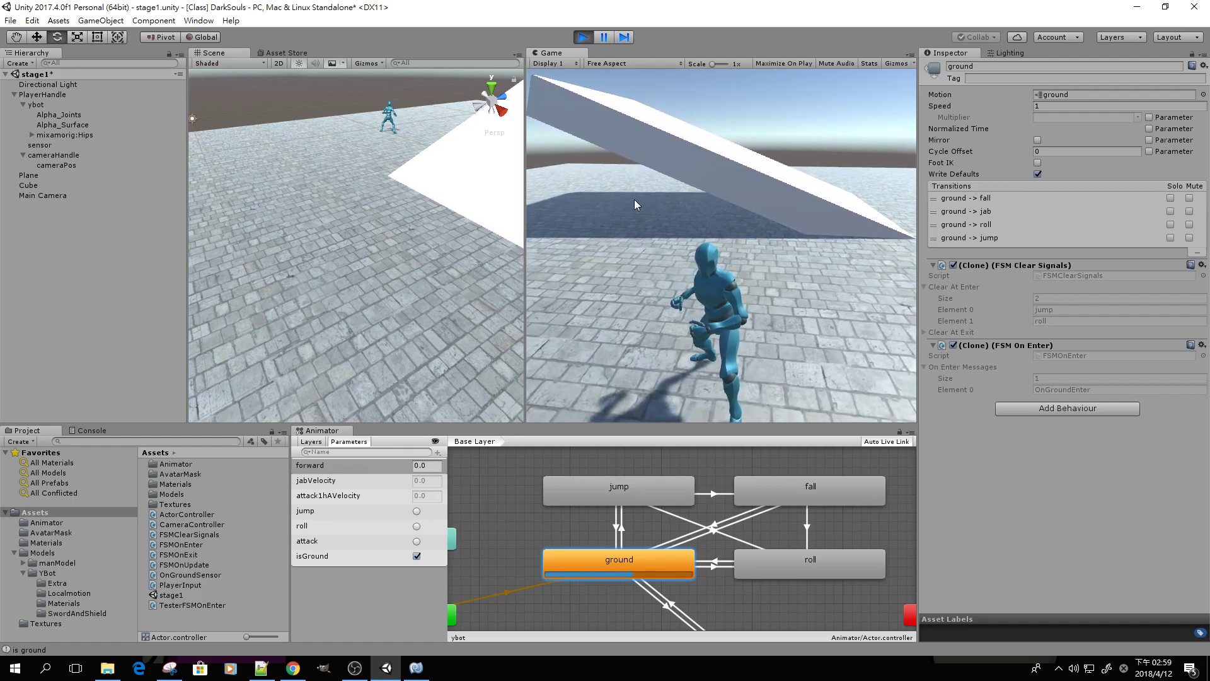
{"action": "key", "text": "w"}
{"action": "key", "text": "shift+s"}
{"action": "key", "text": "shift+w"}
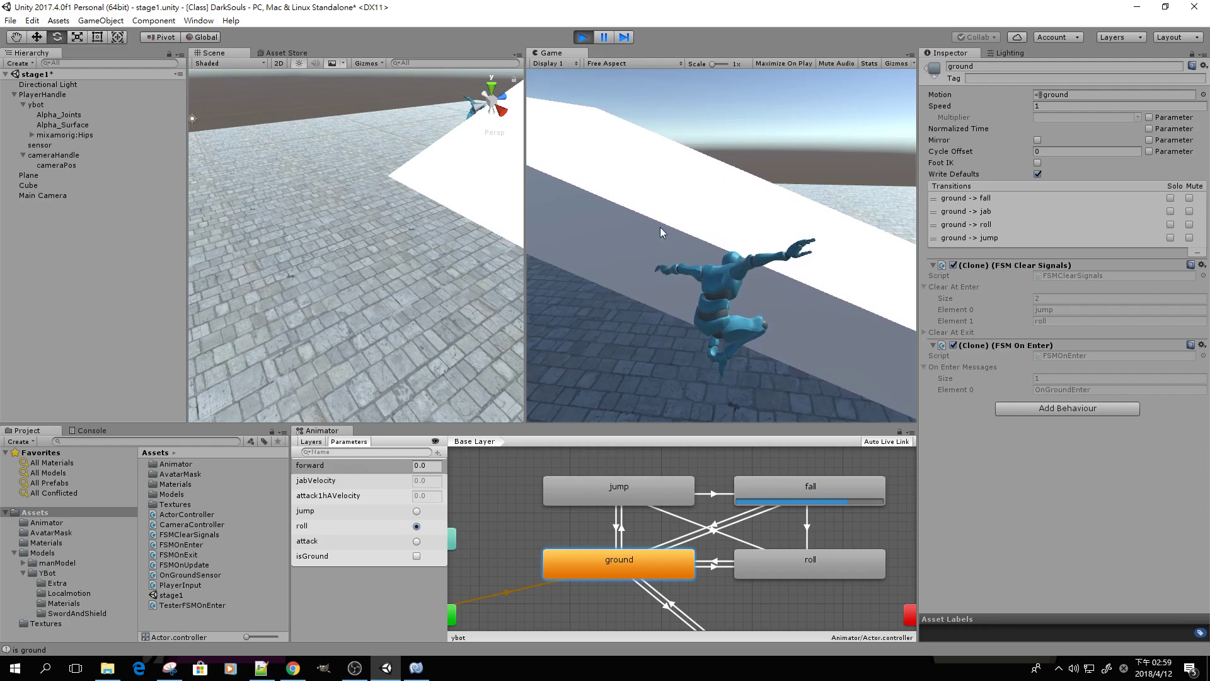
Step: Frame PlayerHandle in the scene to inspect its contact with the ramp's side, and end play mode
{"action": "double_click", "coordinate": [52, 96]}
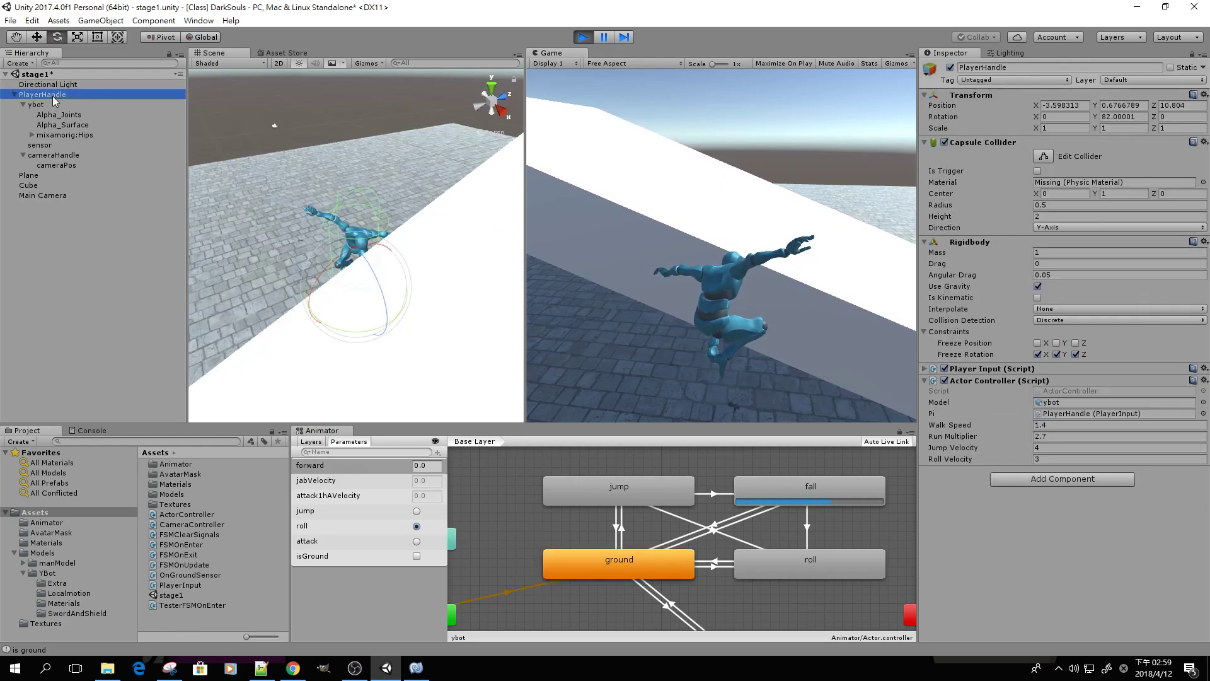
{"action": "left_click", "coordinate": [572, 200]}
{"action": "left_click_drag", "start_coordinate": [573, 194], "coordinate": [654, 188], "text": "alt"}
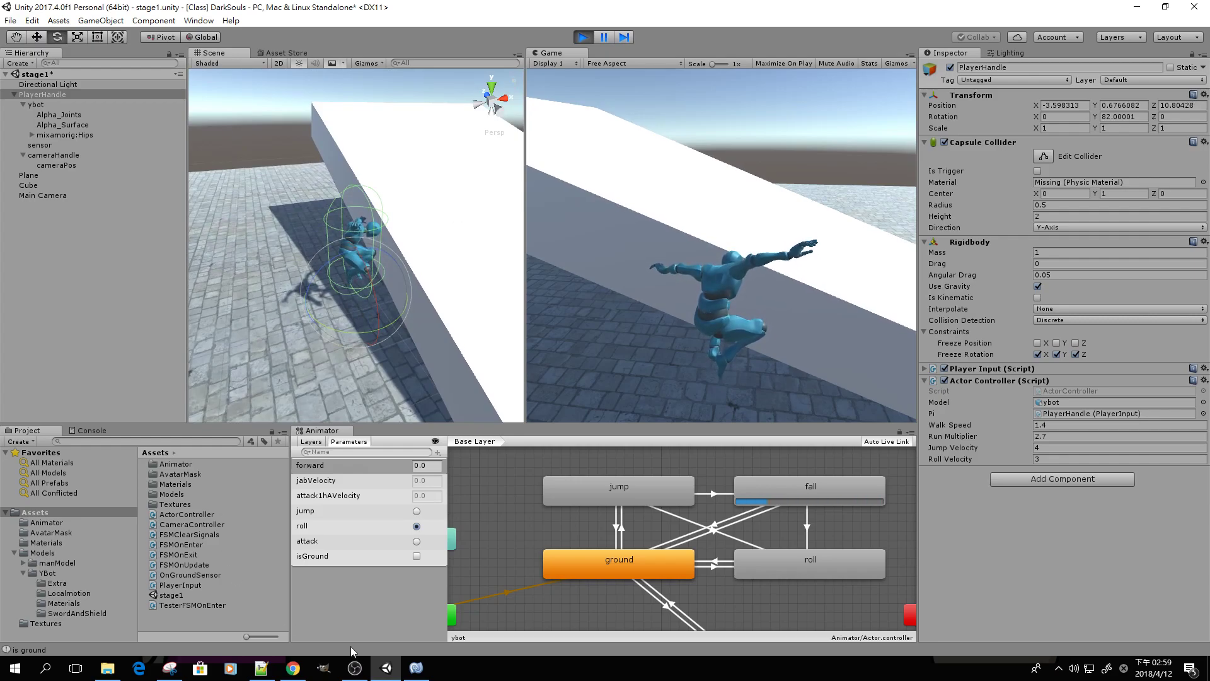
{"action": "left_click", "coordinate": [582, 38]}
Step: Switch to MonoDevelop and examine the rigid.velocity assignment in the FixedUpdate method of ActorController.cs
{"action": "left_click", "coordinate": [416, 667]}
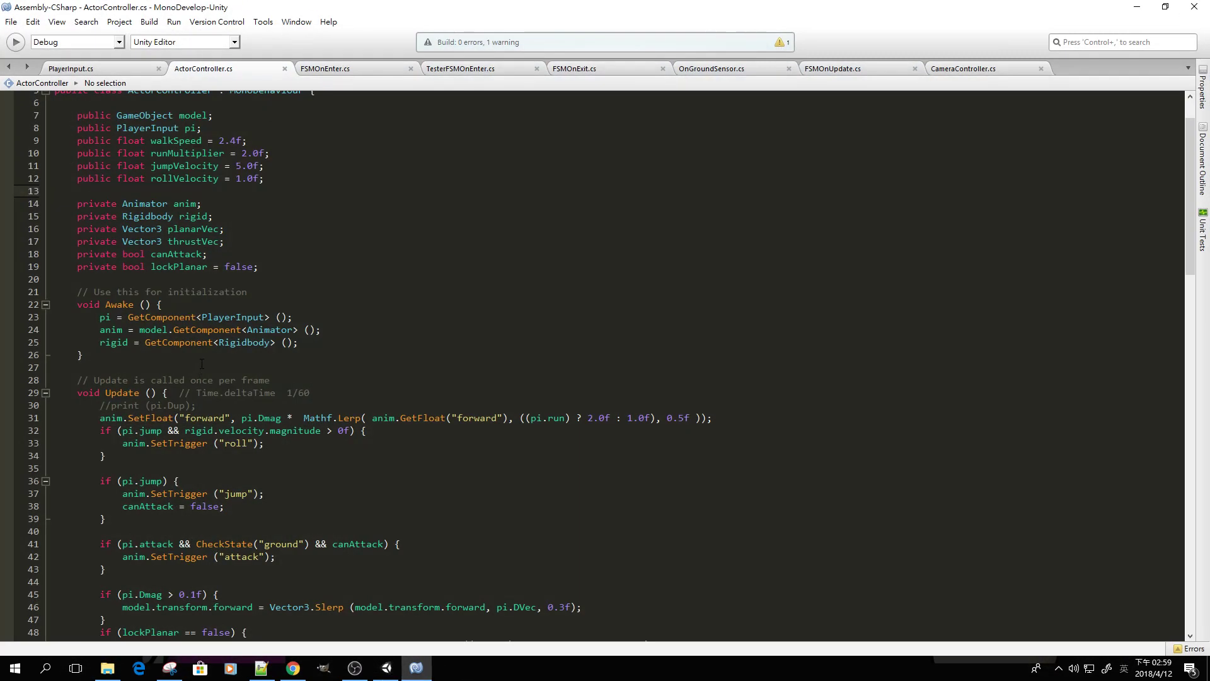
{"action": "scroll", "coordinate": [201, 363], "scroll_direction": "down", "scroll_amount": 8}
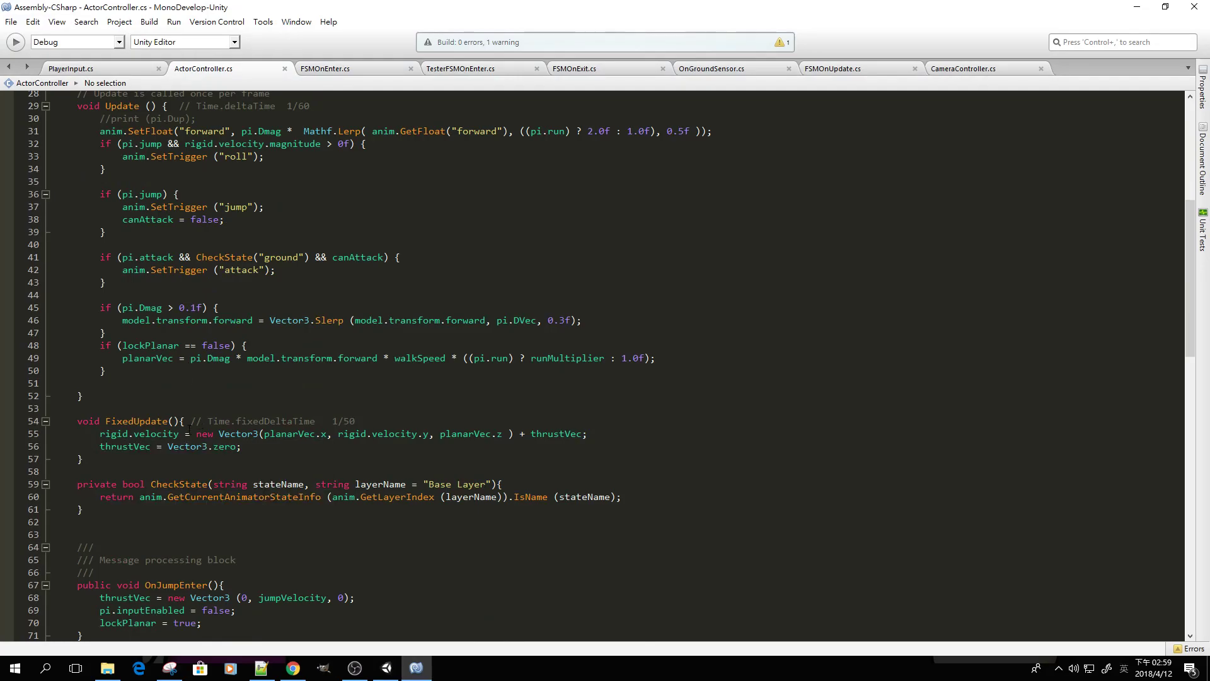
{"action": "left_click", "coordinate": [228, 433]}
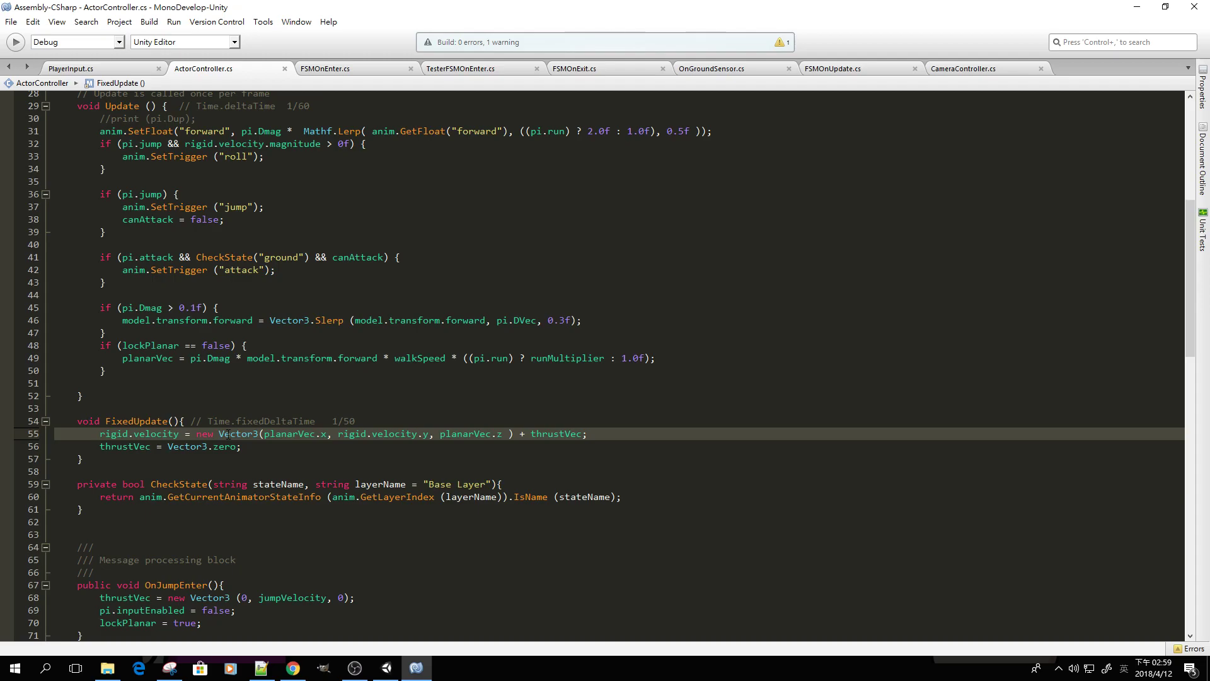
{"action": "key", "text": "alt+Tab"}
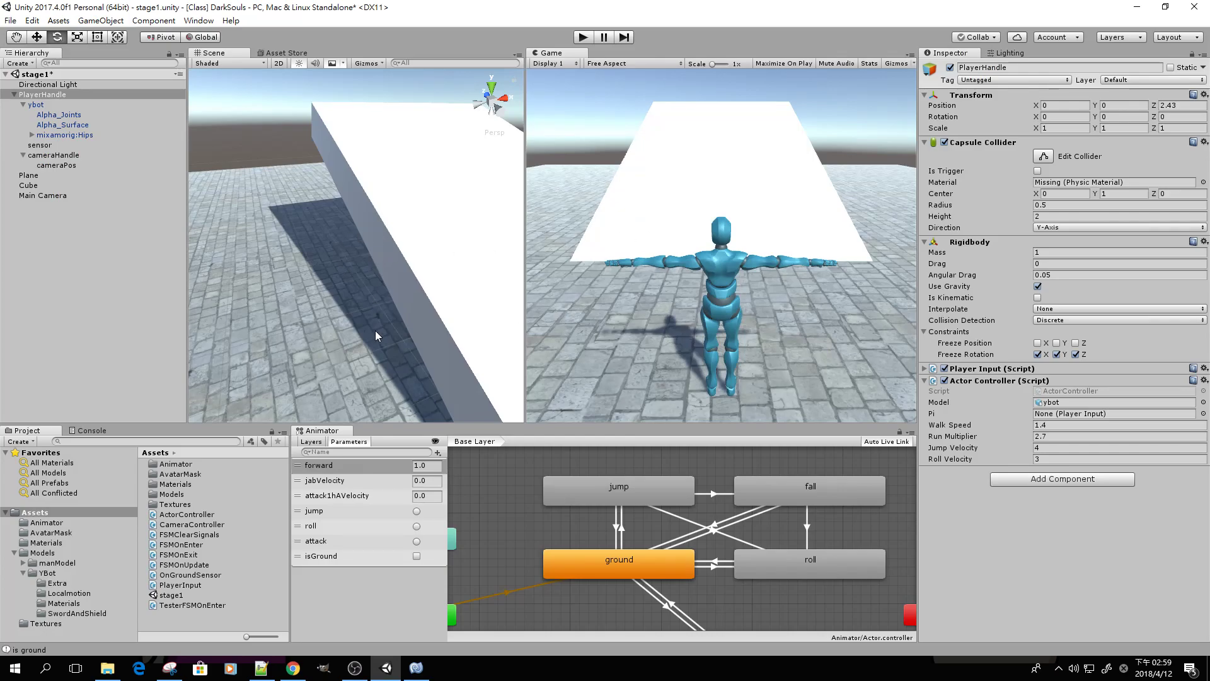
{"action": "key", "text": "alt+Tab"}
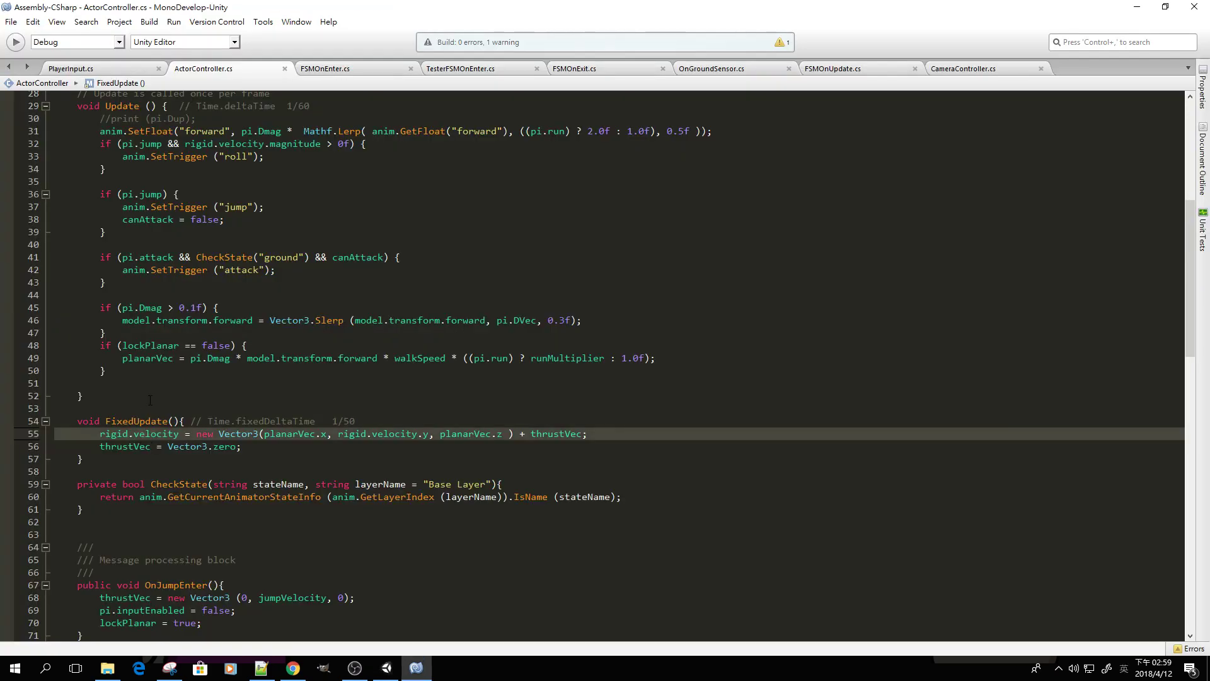
Step: Switch back to Unity and inspect the ramp and PlayerHandle's Capsule Collider settings
{"action": "key", "text": "alt+Tab"}
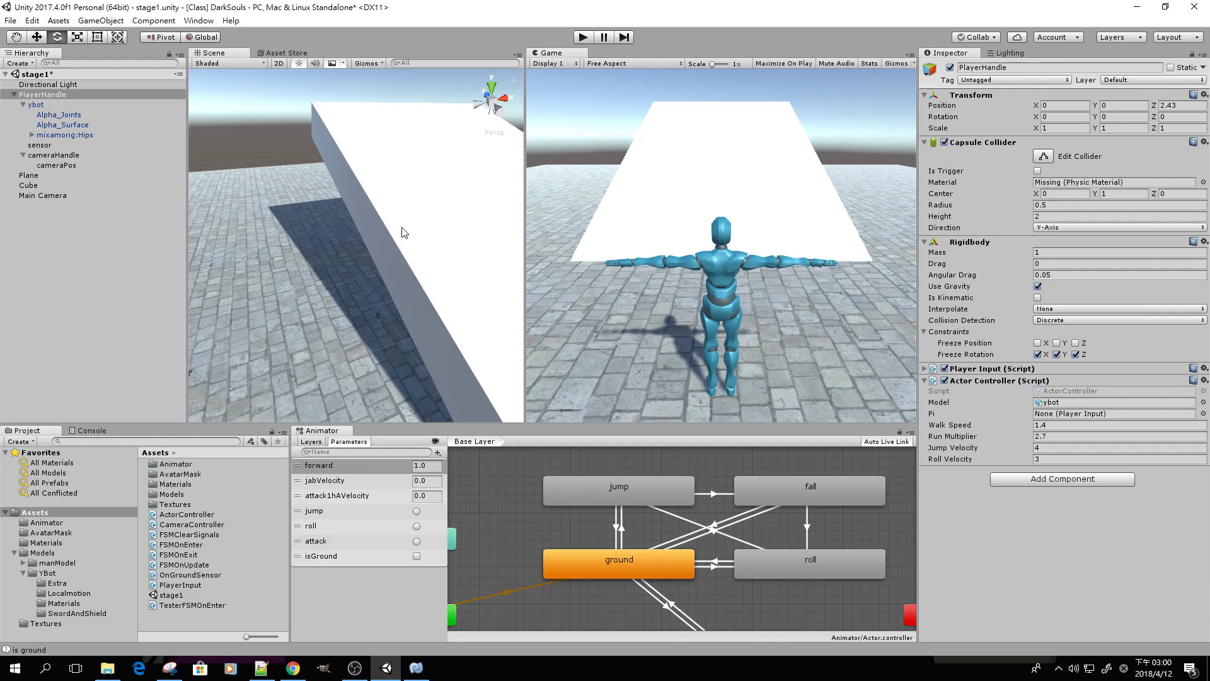
{"action": "left_click_drag", "start_coordinate": [402, 227], "coordinate": [281, 235], "text": "alt"}
{"action": "scroll", "coordinate": [300, 234], "scroll_direction": "down", "scroll_amount": 3}
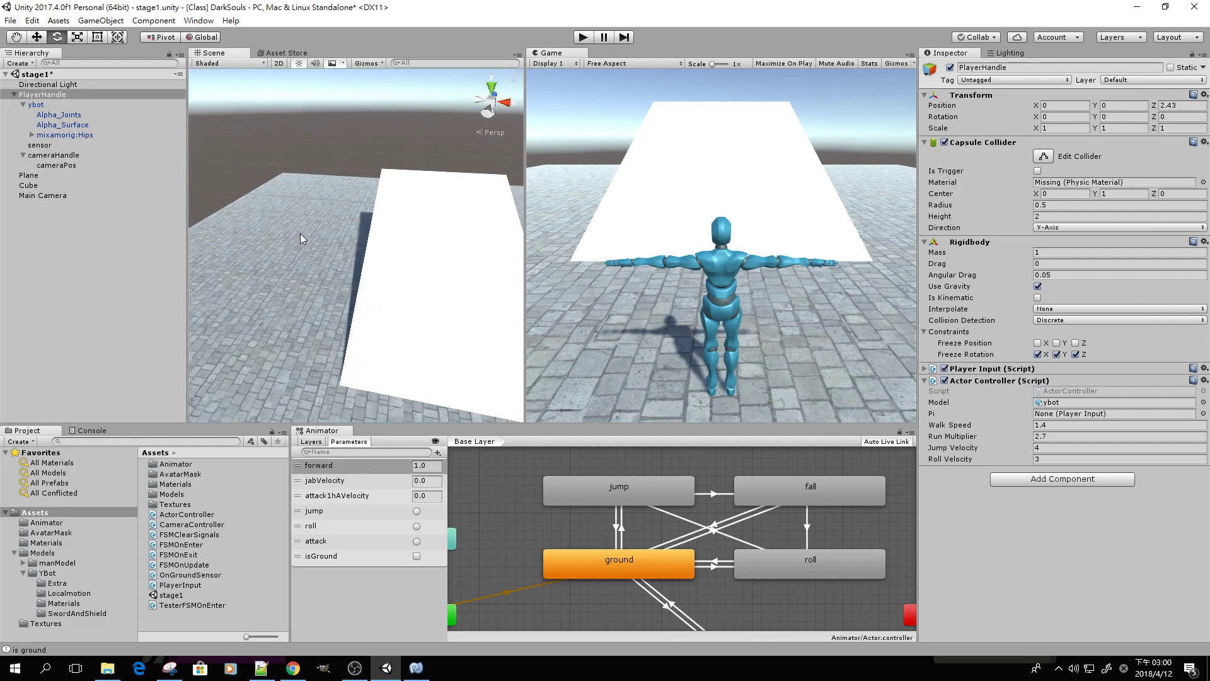
{"action": "right_click_drag", "start_coordinate": [338, 239], "coordinate": [361, 249]}
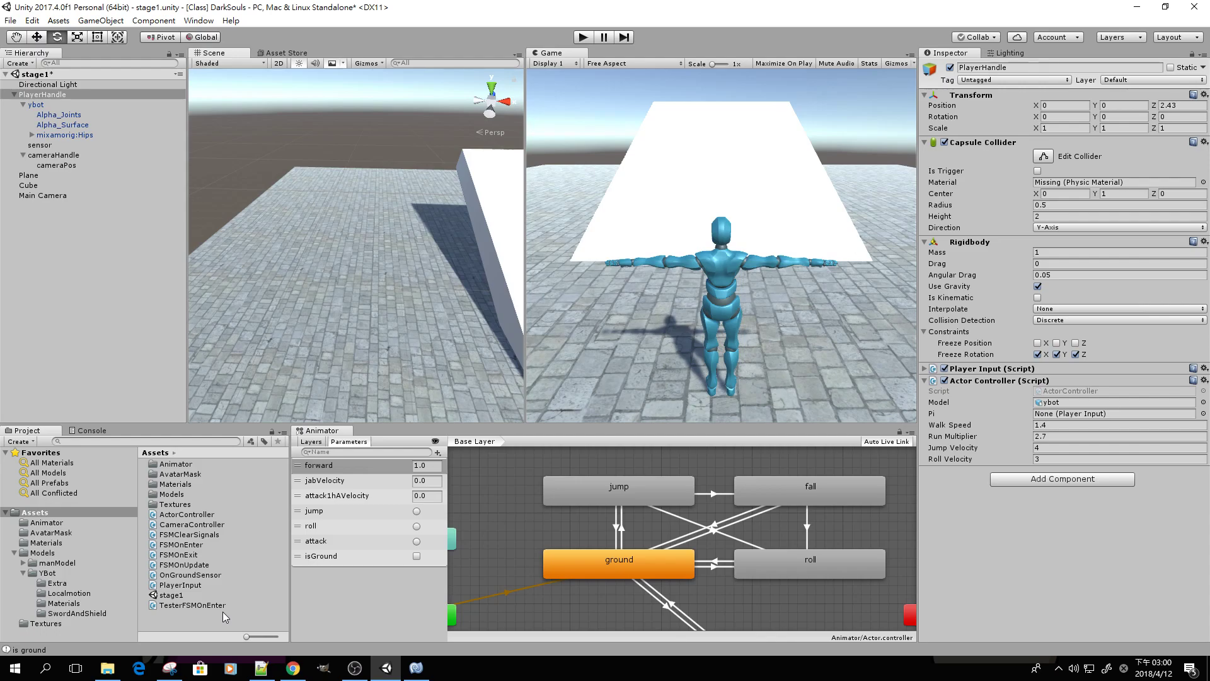
{"action": "left_click", "coordinate": [55, 97]}
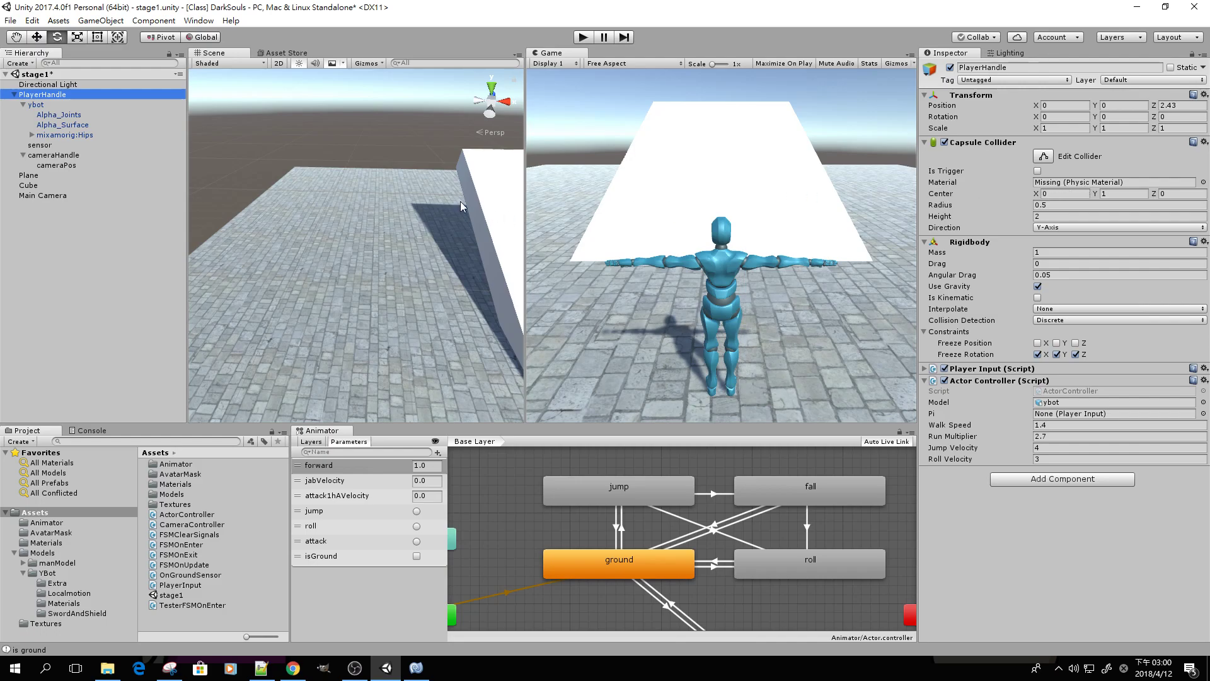
Step: Open the project's Physics settings to check the default physic material
{"action": "left_click", "coordinate": [33, 21]}
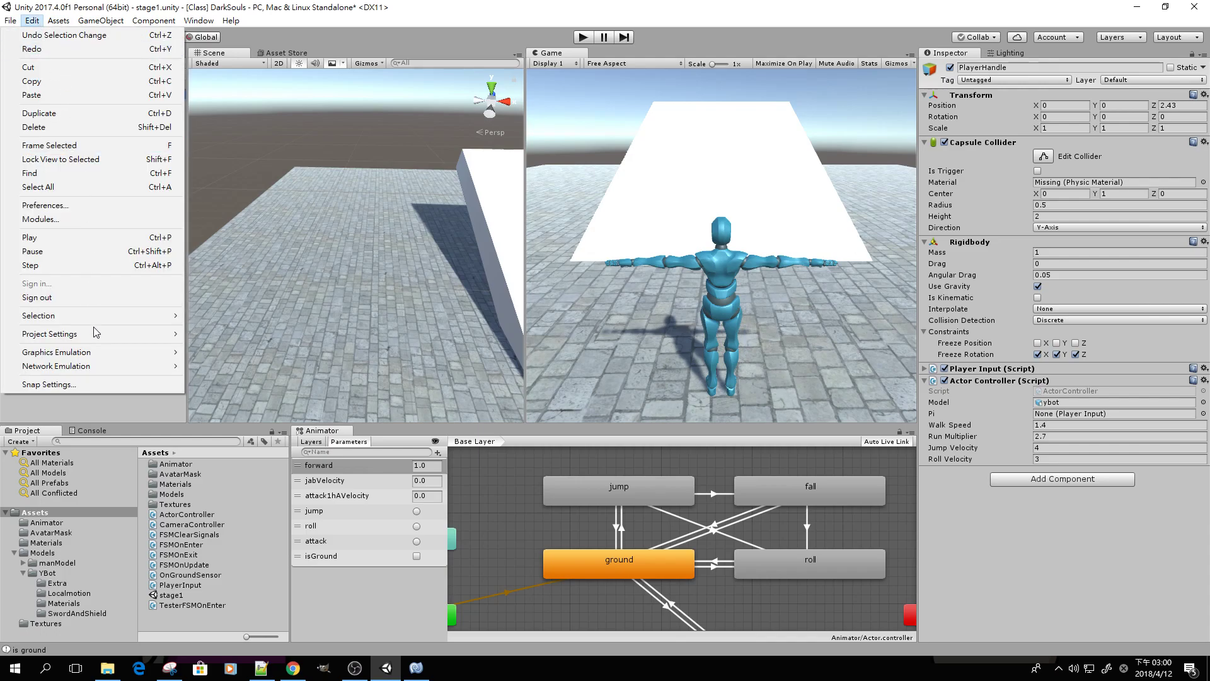
{"action": "mouse_move", "coordinate": [94, 336]}
{"action": "left_click", "coordinate": [215, 403]}
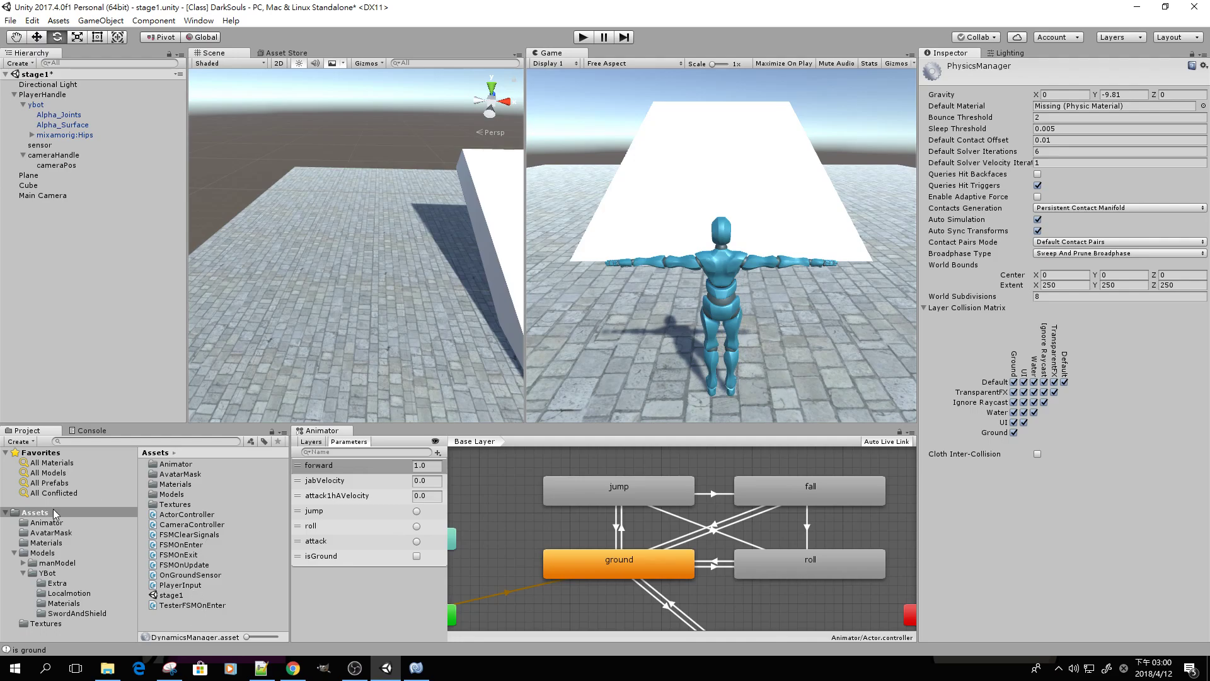
Step: Create a physic material named frictionOne in the Assets folder
{"action": "right_click", "coordinate": [171, 621]}
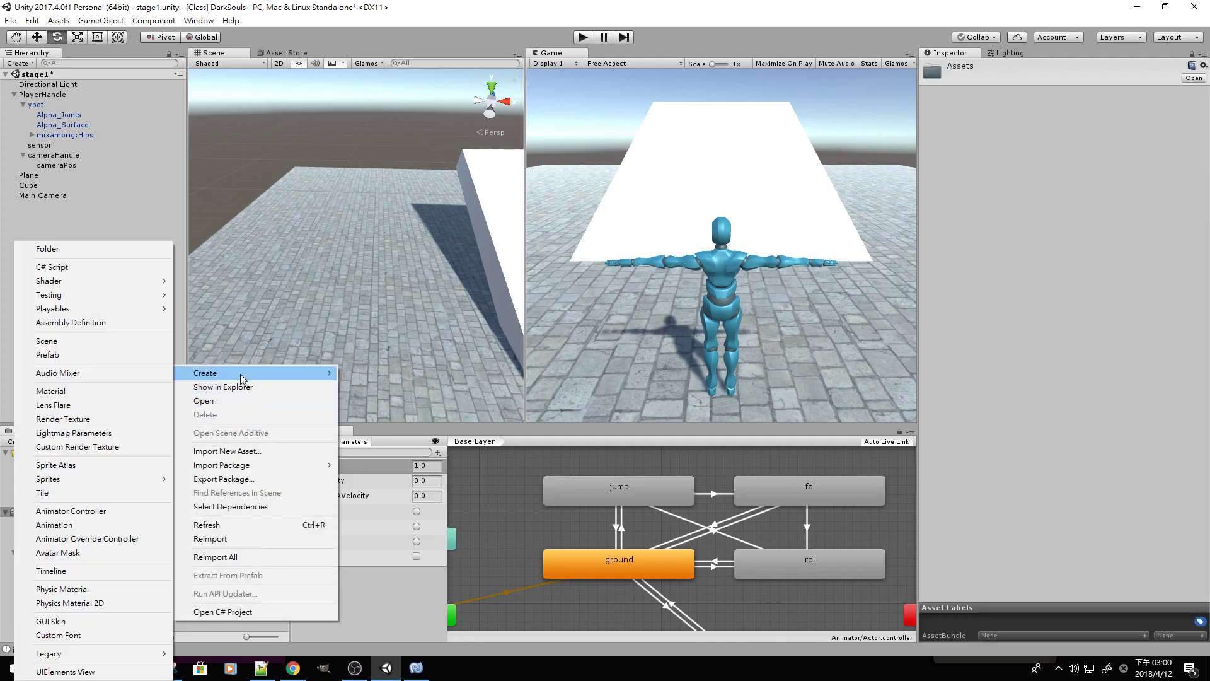
{"action": "left_click", "coordinate": [63, 589]}
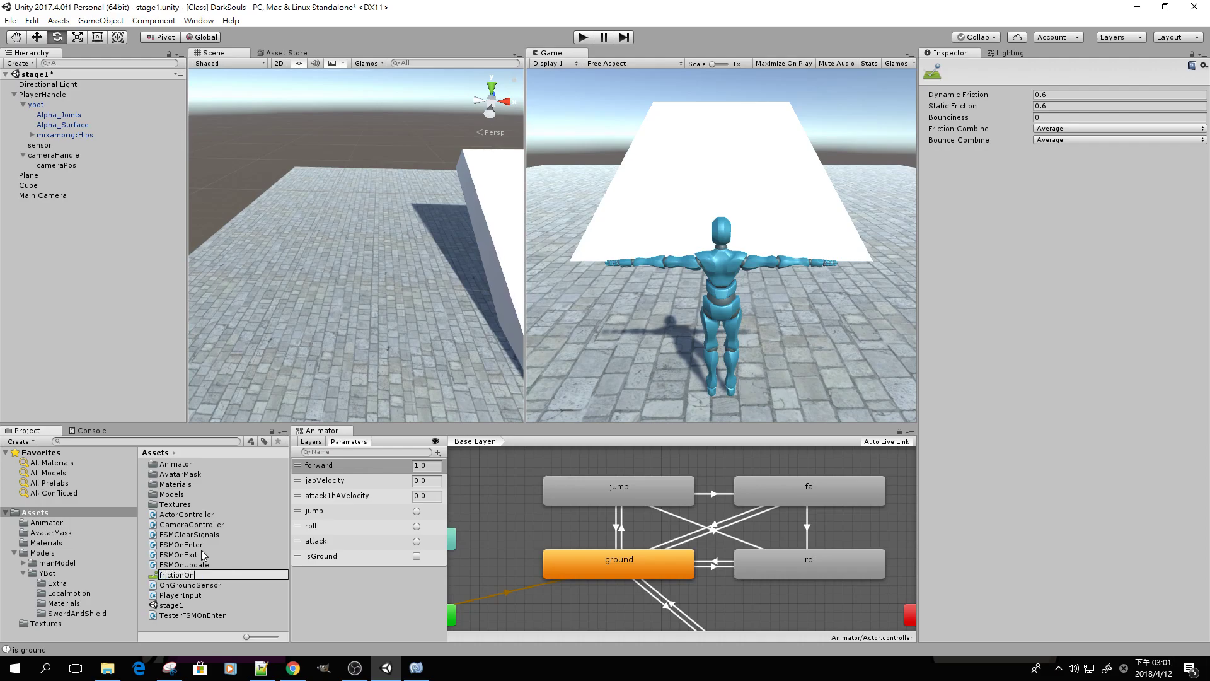
{"action": "key", "text": "Return"}
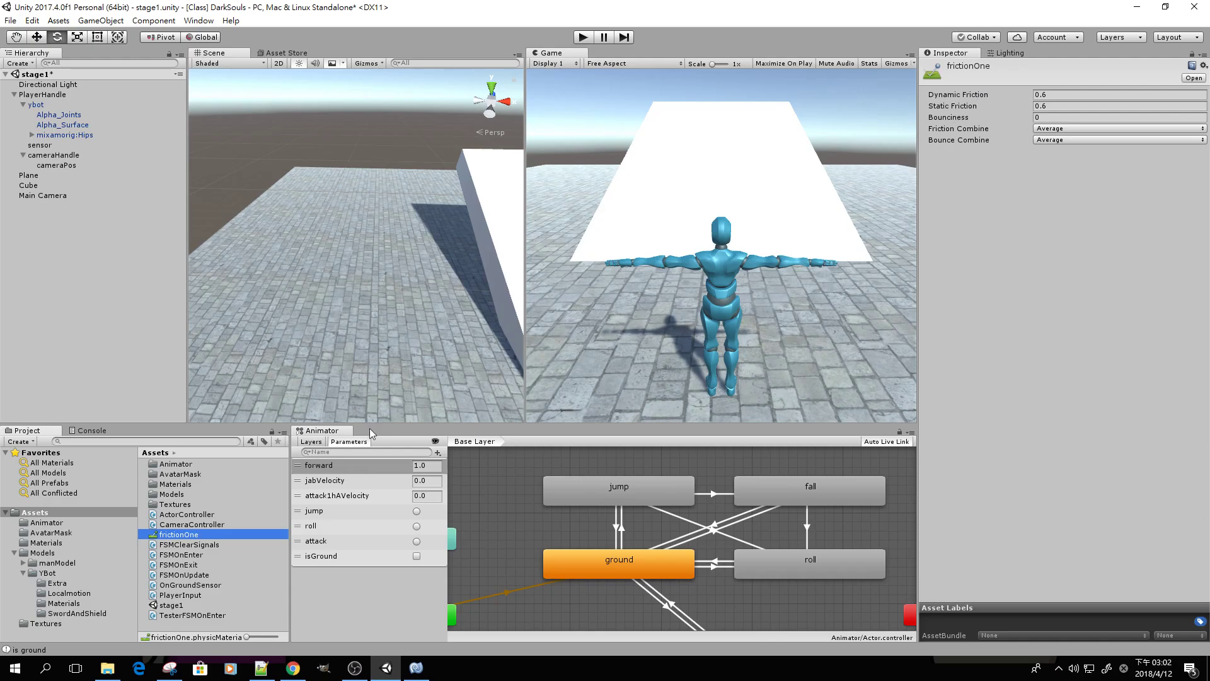
Step: Set both the dynamic friction and the static friction of frictionOne to 1
{"action": "left_click", "coordinate": [1062, 94]}
{"action": "type", "text": "1"}
{"action": "left_click", "coordinate": [1052, 106]}
{"action": "type", "text": "1"}
{"action": "left_click", "coordinate": [1054, 94]}
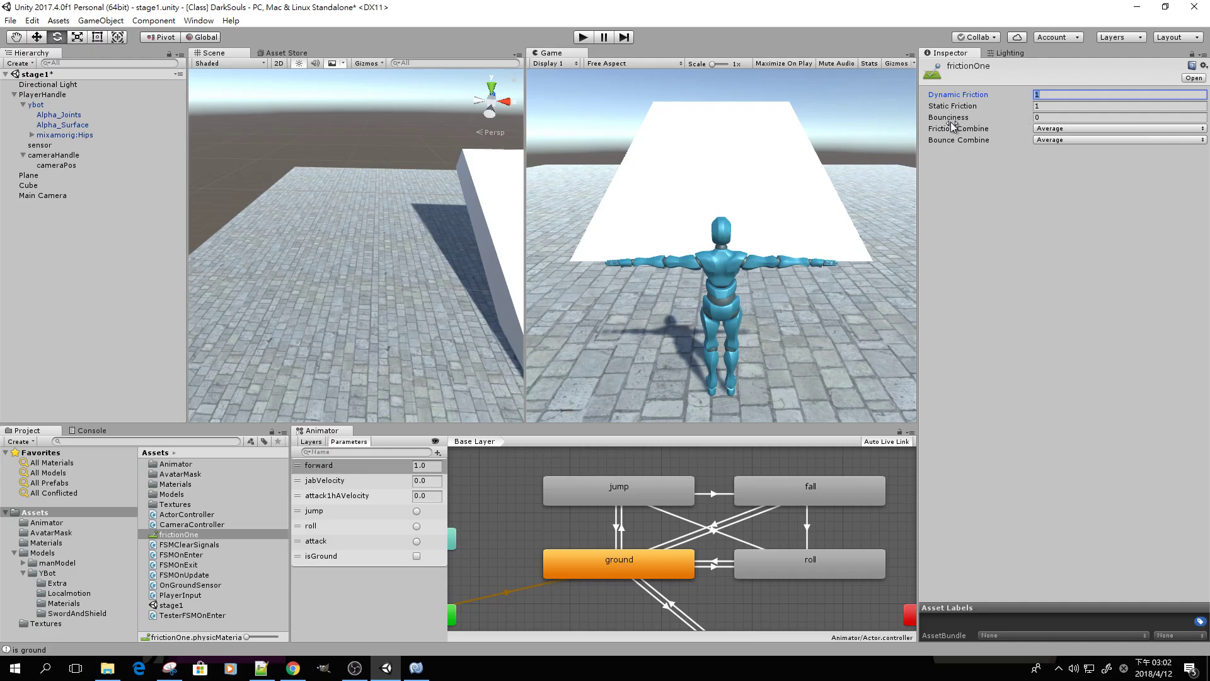
{"action": "left_click", "coordinate": [1056, 118]}
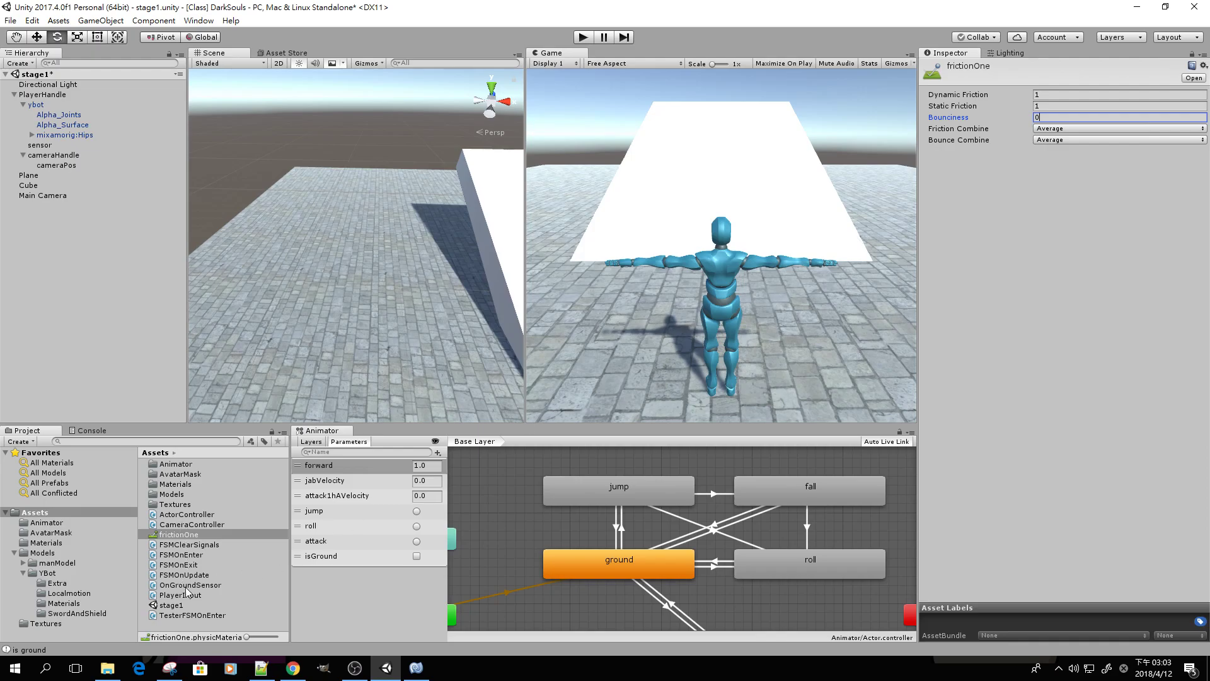
Step: Create a second physic material named frictionZero in the Assets folder
{"action": "right_click", "coordinate": [187, 623]}
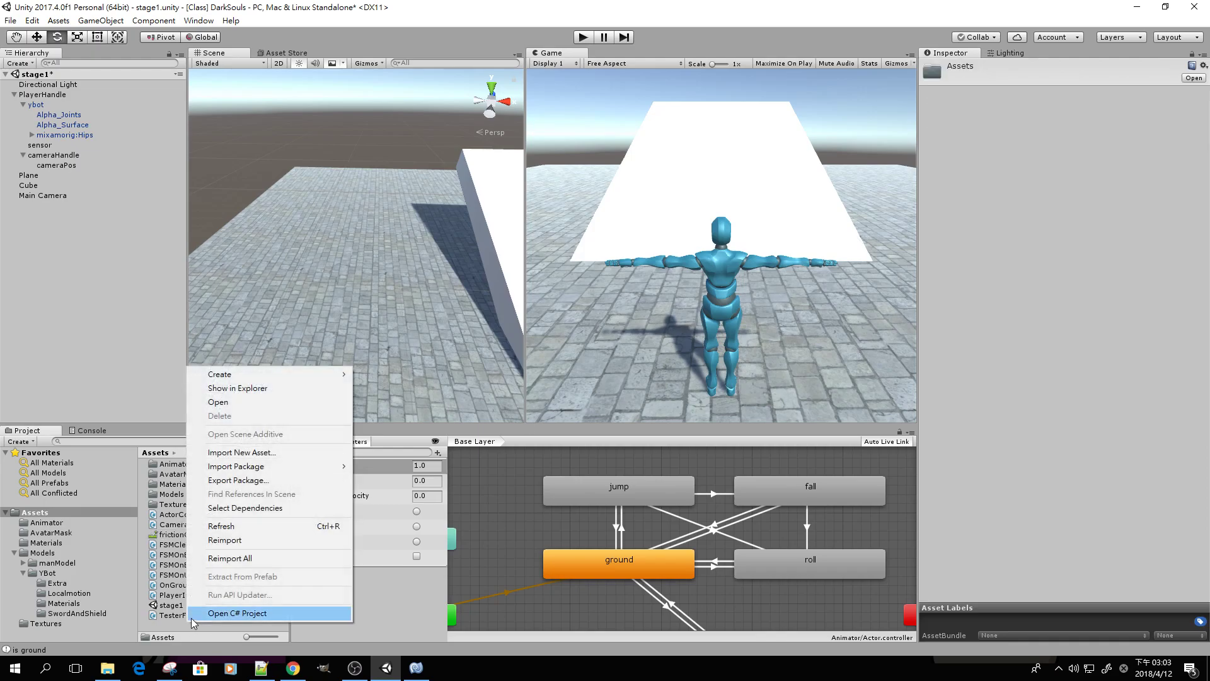
{"action": "mouse_move", "coordinate": [229, 376]}
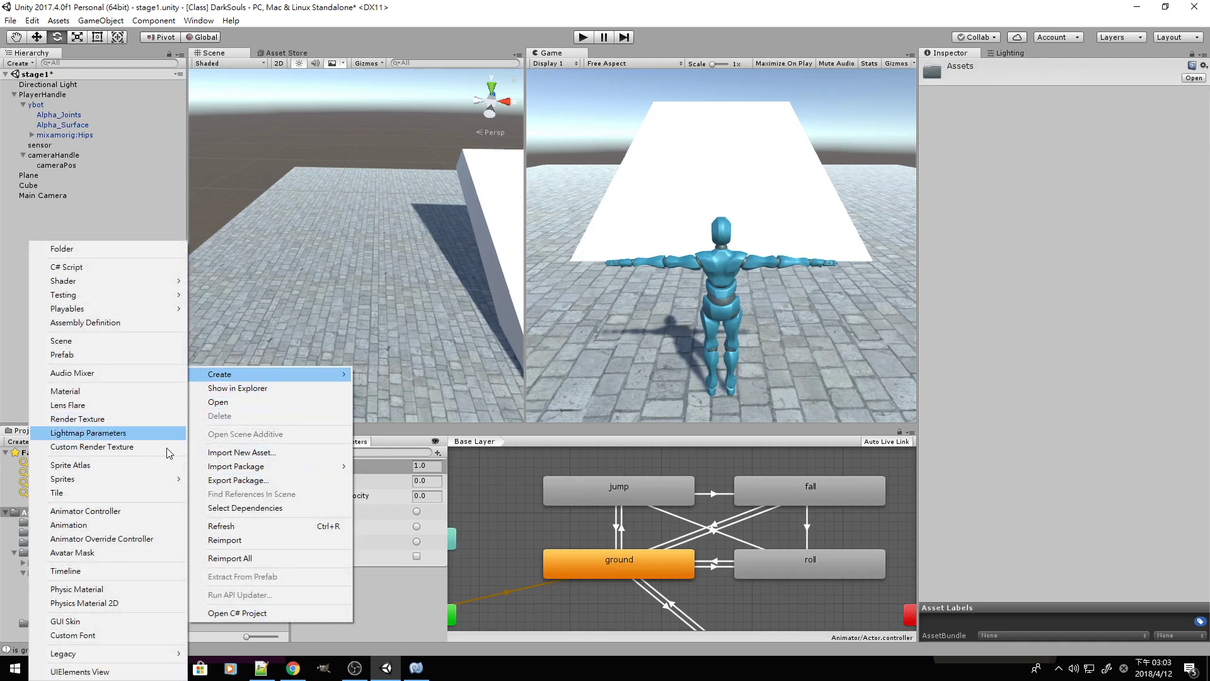
{"action": "left_click", "coordinate": [112, 589]}
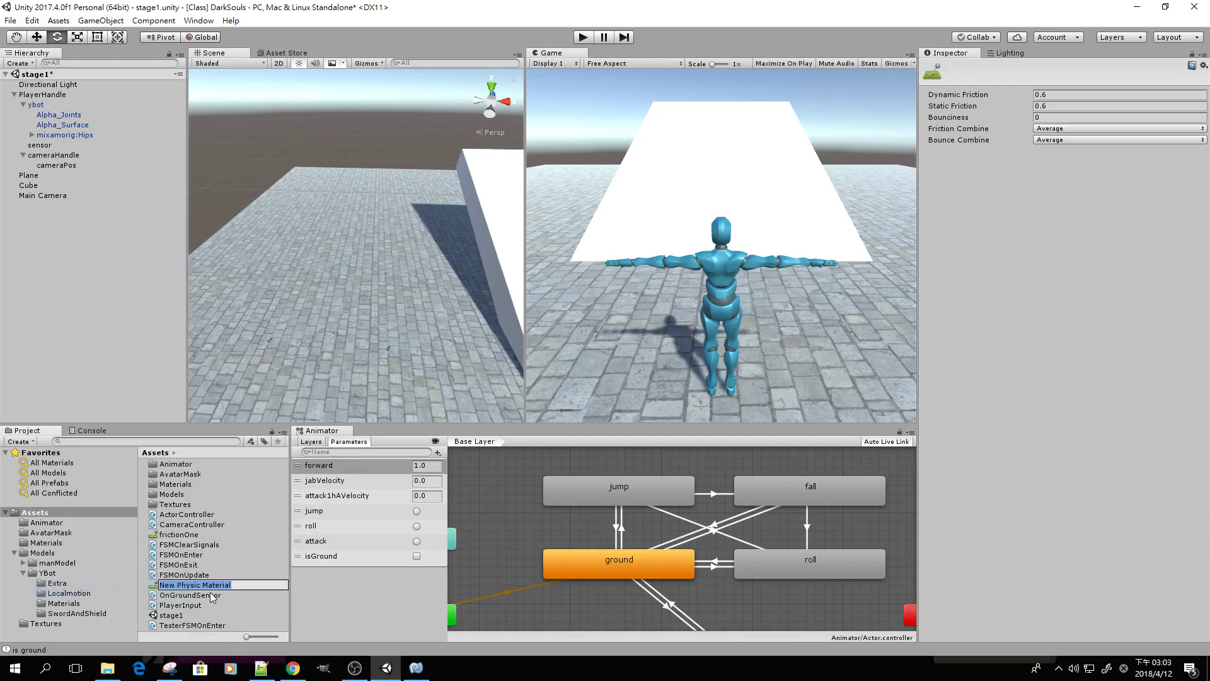
{"action": "type", "text": "frictionZero"}
{"action": "key", "text": "Return"}
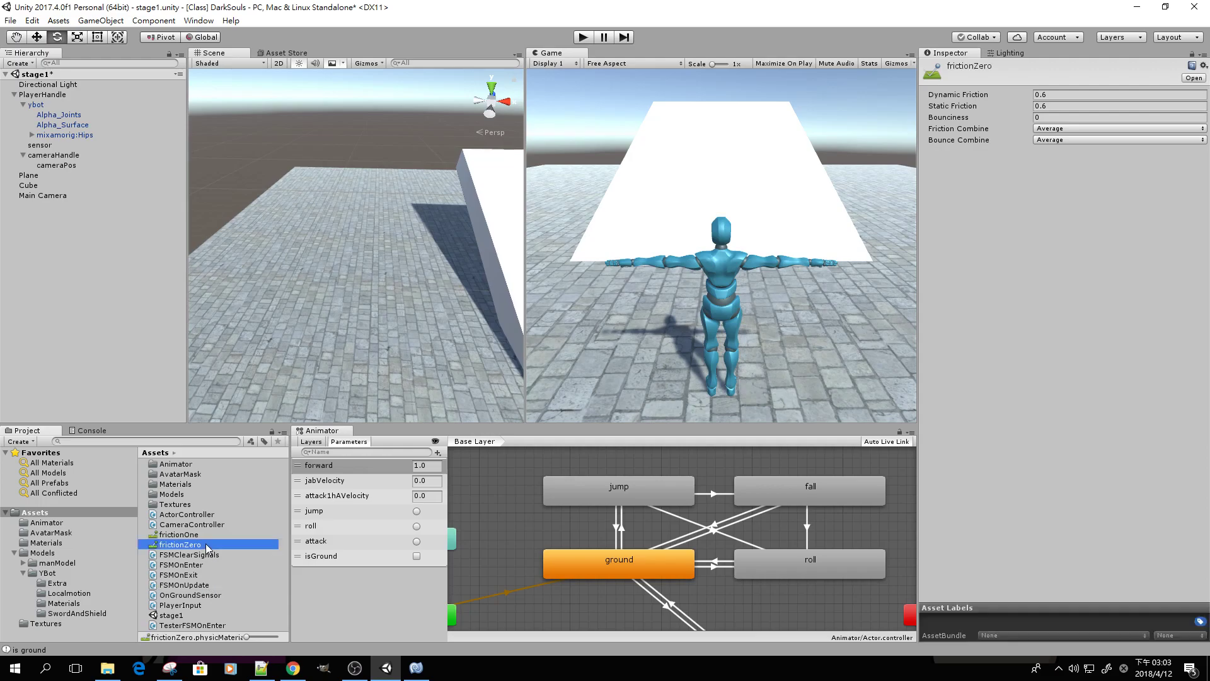
Step: Set both the dynamic friction and the static friction of frictionZero to 0
{"action": "left_click", "coordinate": [1049, 94]}
{"action": "type", "text": "0"}
{"action": "key", "text": "Tab"}
{"action": "type", "text": "0"}
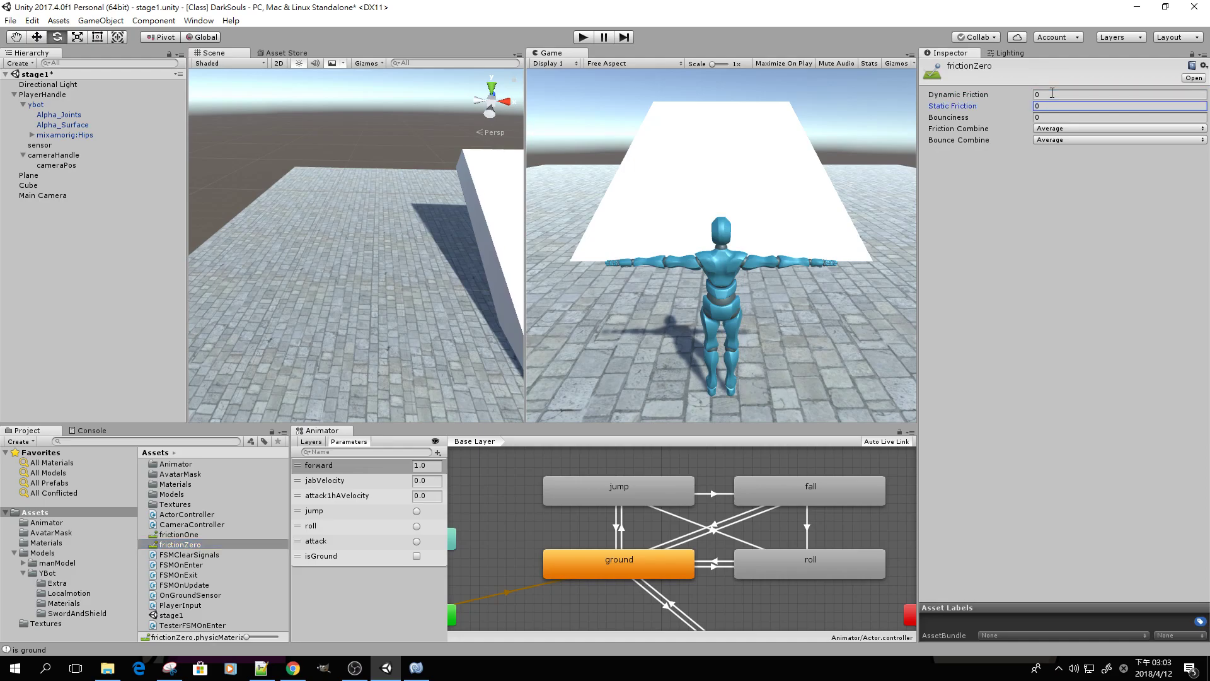
{"action": "left_click", "coordinate": [1039, 117]}
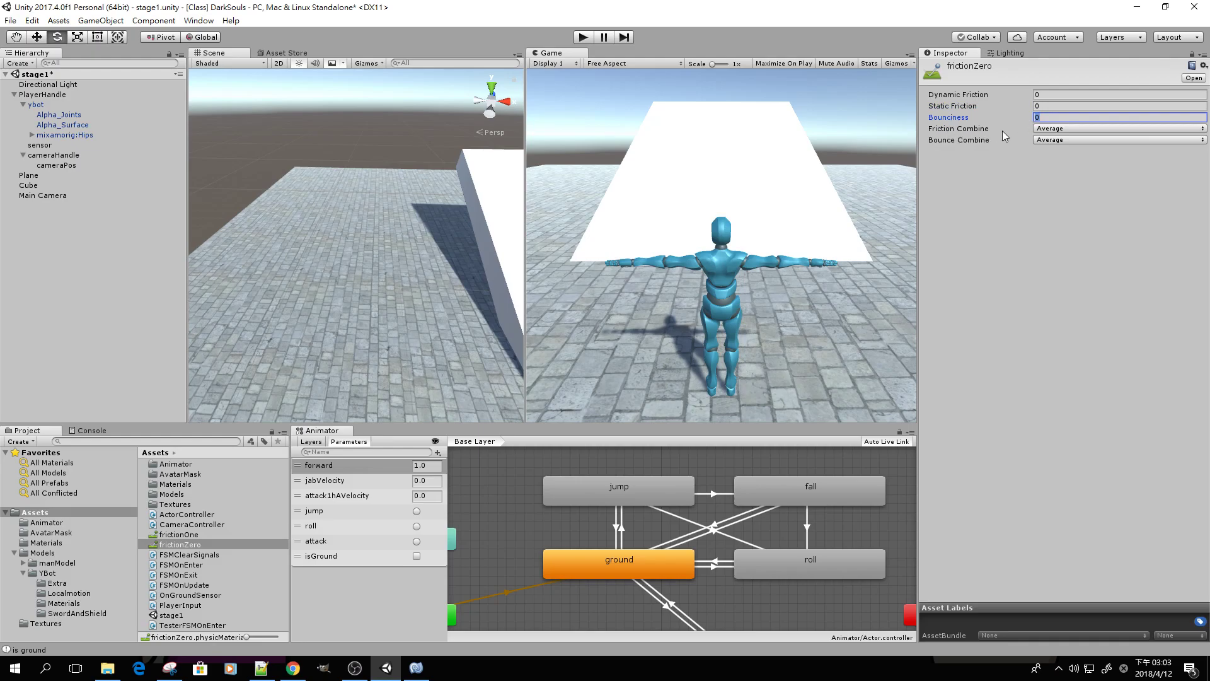
Step: Set the Friction Combine mode of frictionZero to Minimum
{"action": "left_click", "coordinate": [1038, 129]}
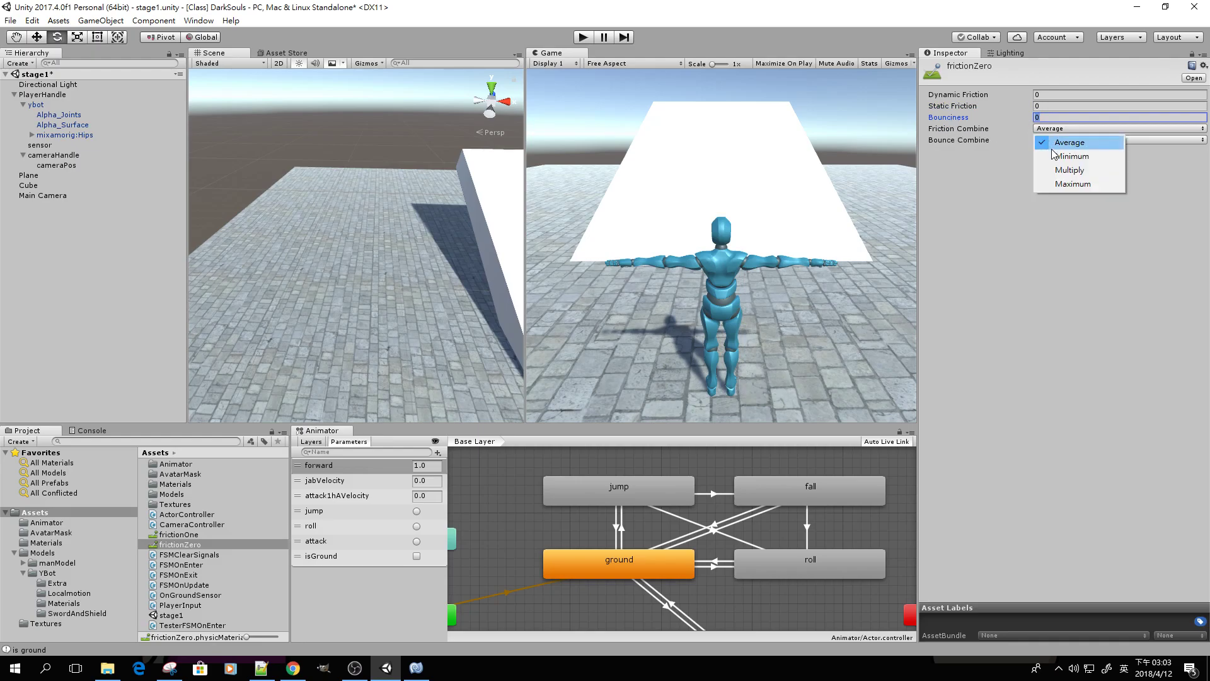
{"action": "left_click", "coordinate": [1046, 169]}
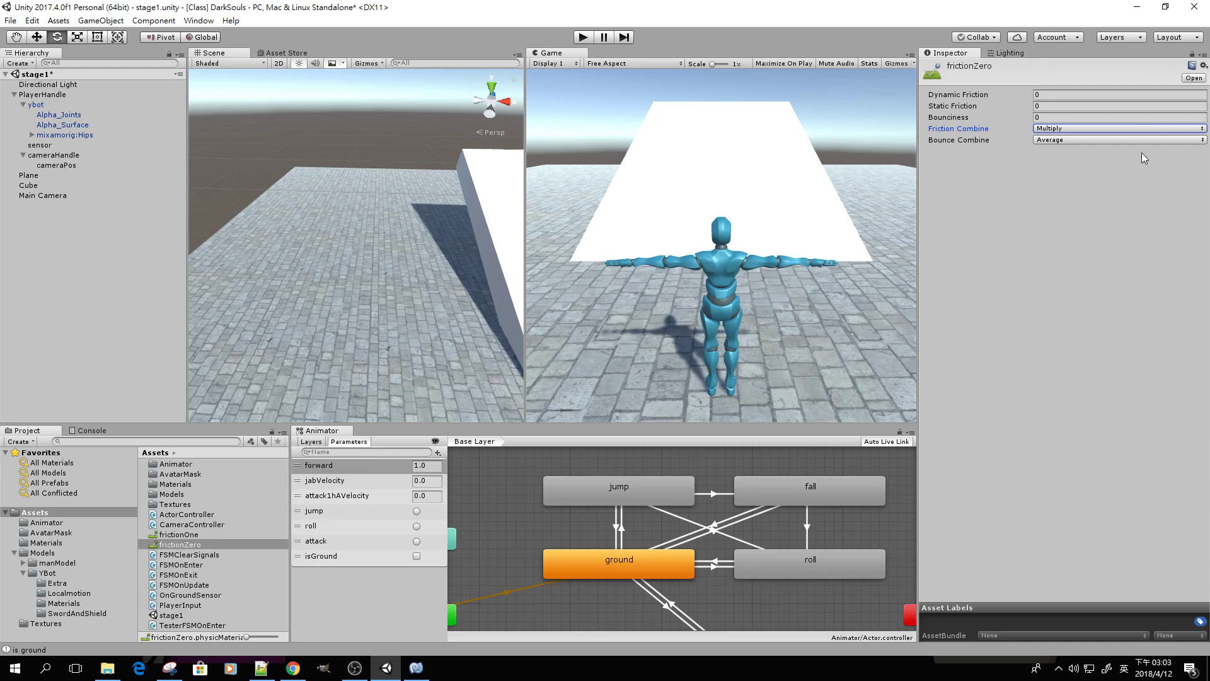
{"action": "left_click", "coordinate": [1050, 130]}
{"action": "left_click", "coordinate": [1056, 153]}
{"action": "left_click", "coordinate": [1052, 129]}
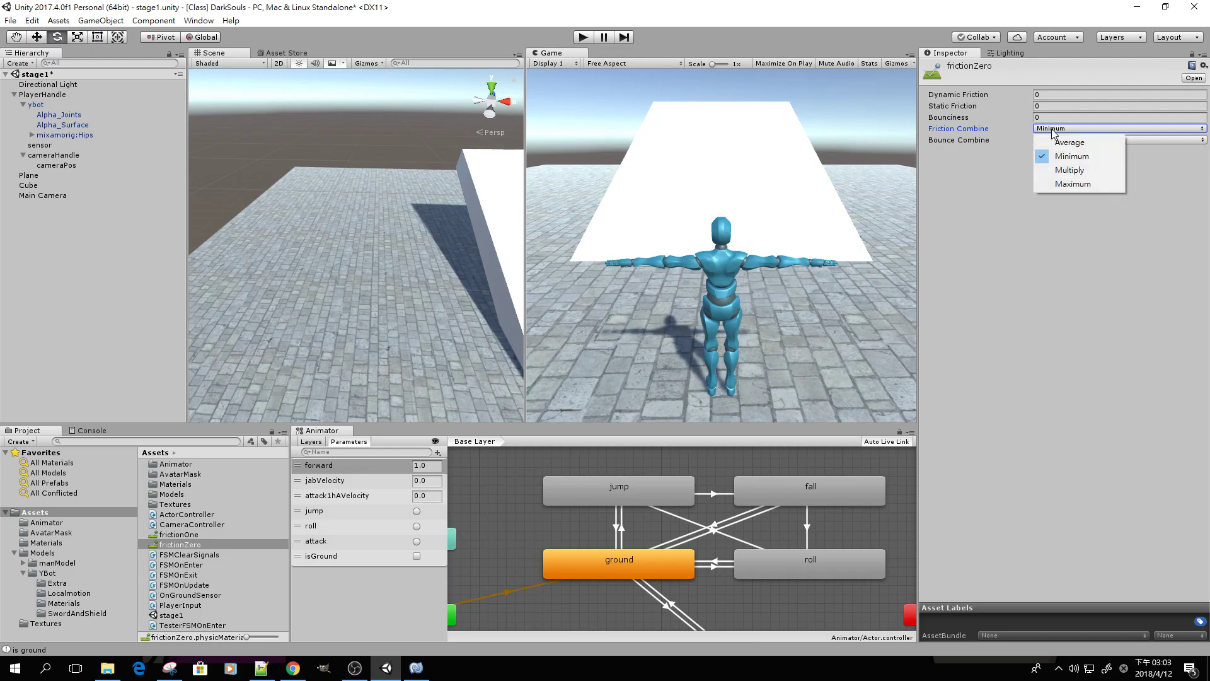
{"action": "left_click", "coordinate": [1073, 158]}
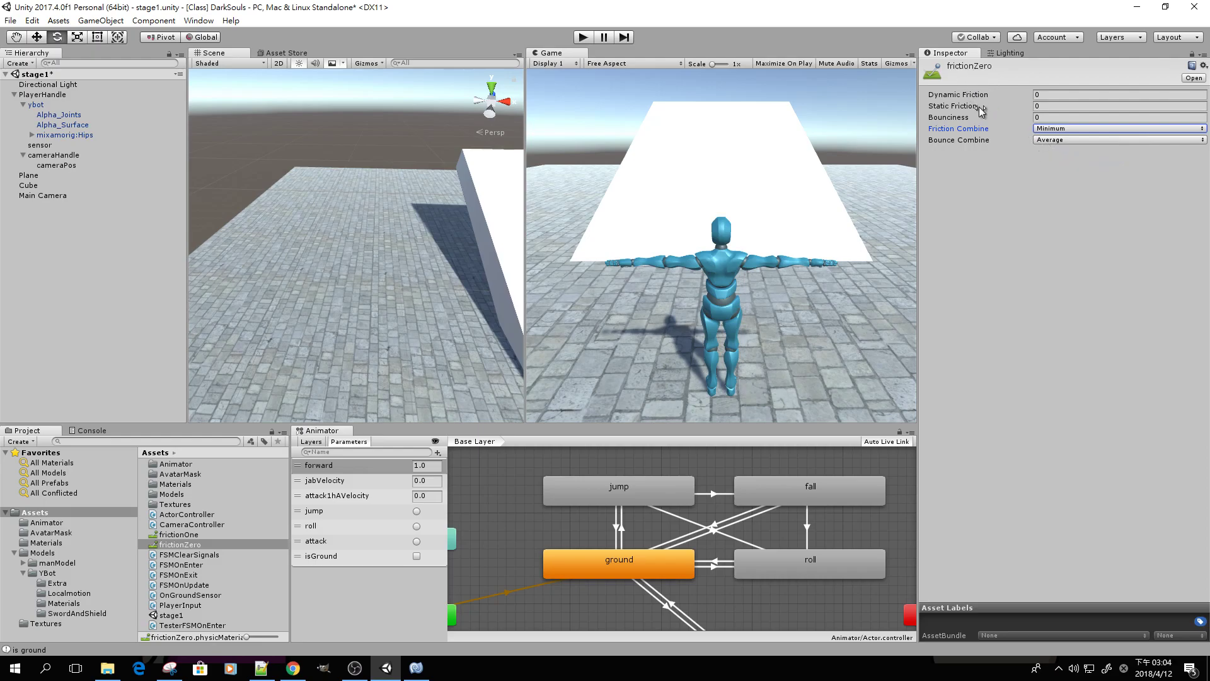
Step: Assign frictionOne as the Default Material in the project's physics settings
{"action": "left_click", "coordinate": [33, 20]}
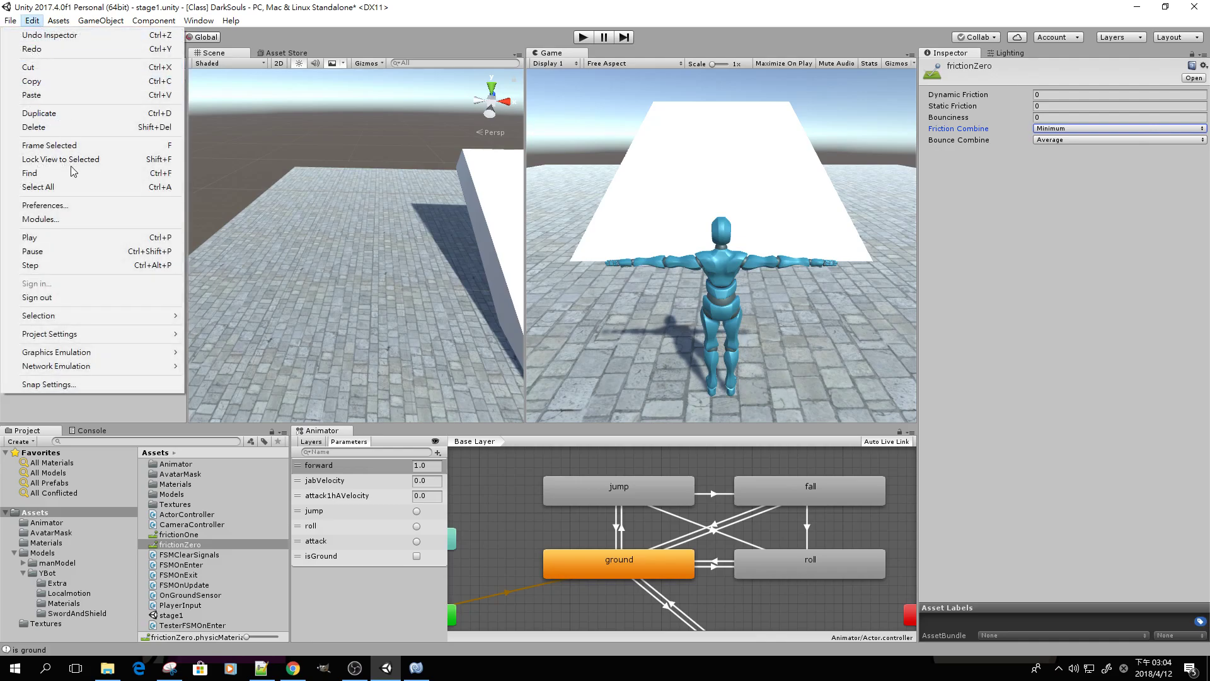
{"action": "mouse_move", "coordinate": [165, 339]}
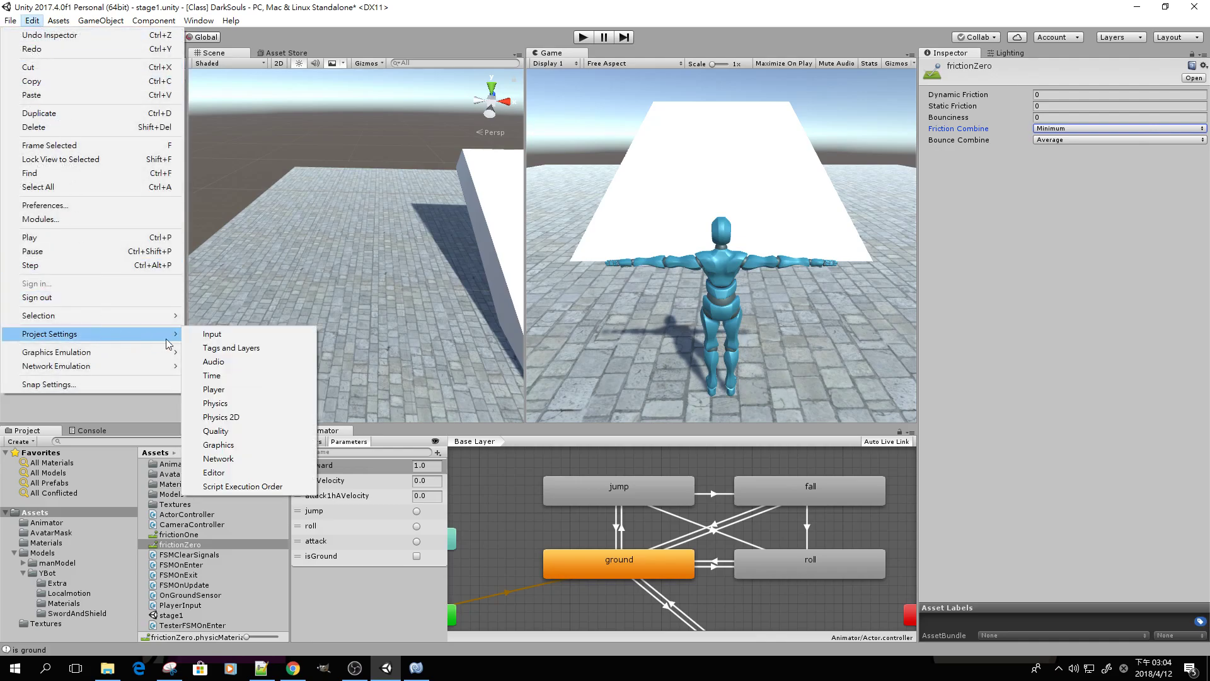
{"action": "left_click", "coordinate": [237, 402]}
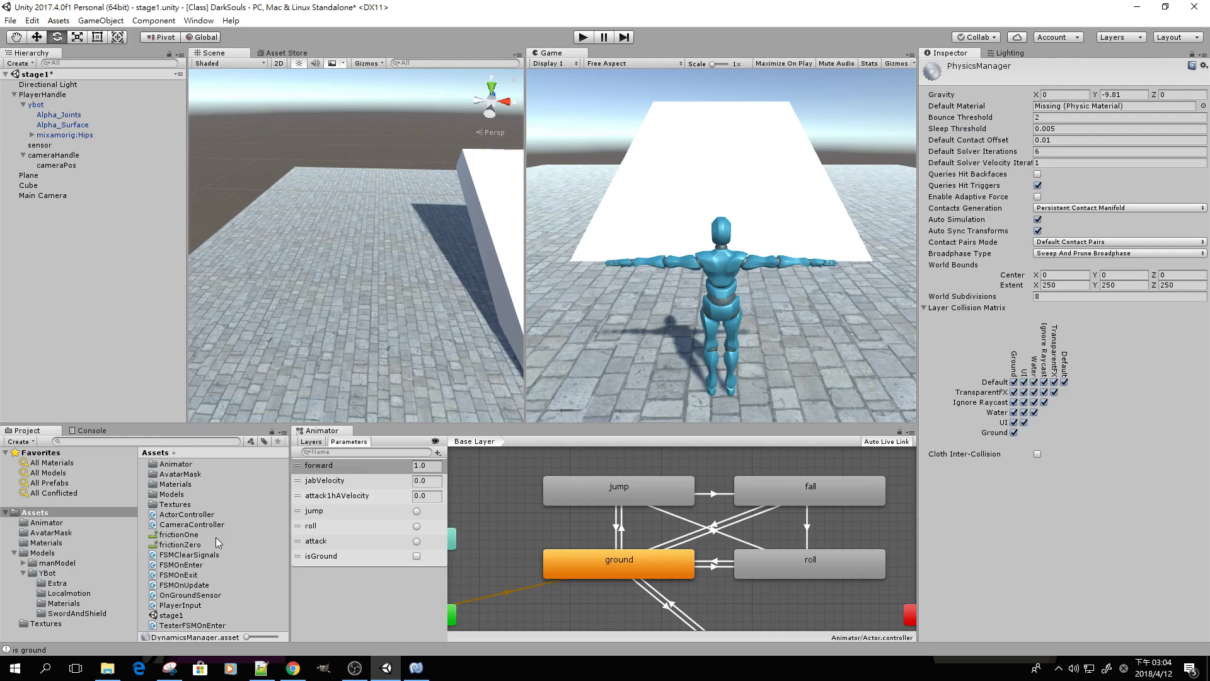
{"action": "left_click_drag", "start_coordinate": [187, 535], "coordinate": [1062, 111]}
Step: Select PlayerHandle, start play mode and run the character up the ramp
{"action": "left_click", "coordinate": [58, 96]}
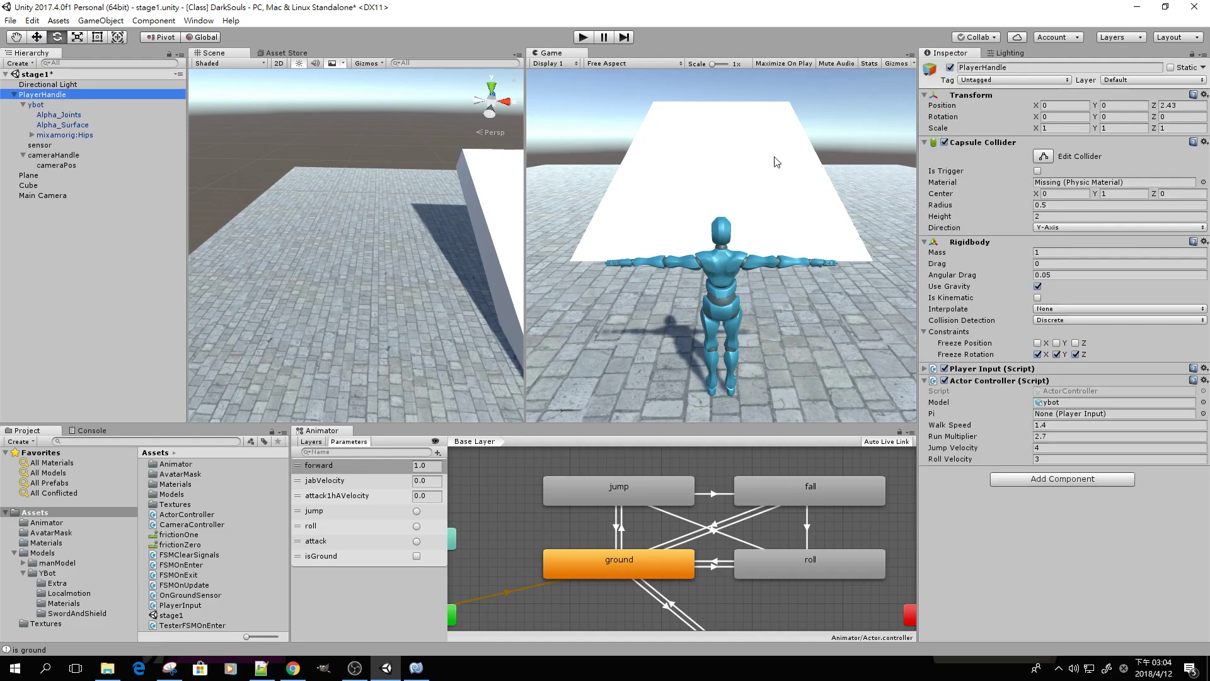
{"action": "left_click", "coordinate": [583, 38]}
{"action": "key", "text": "w"}
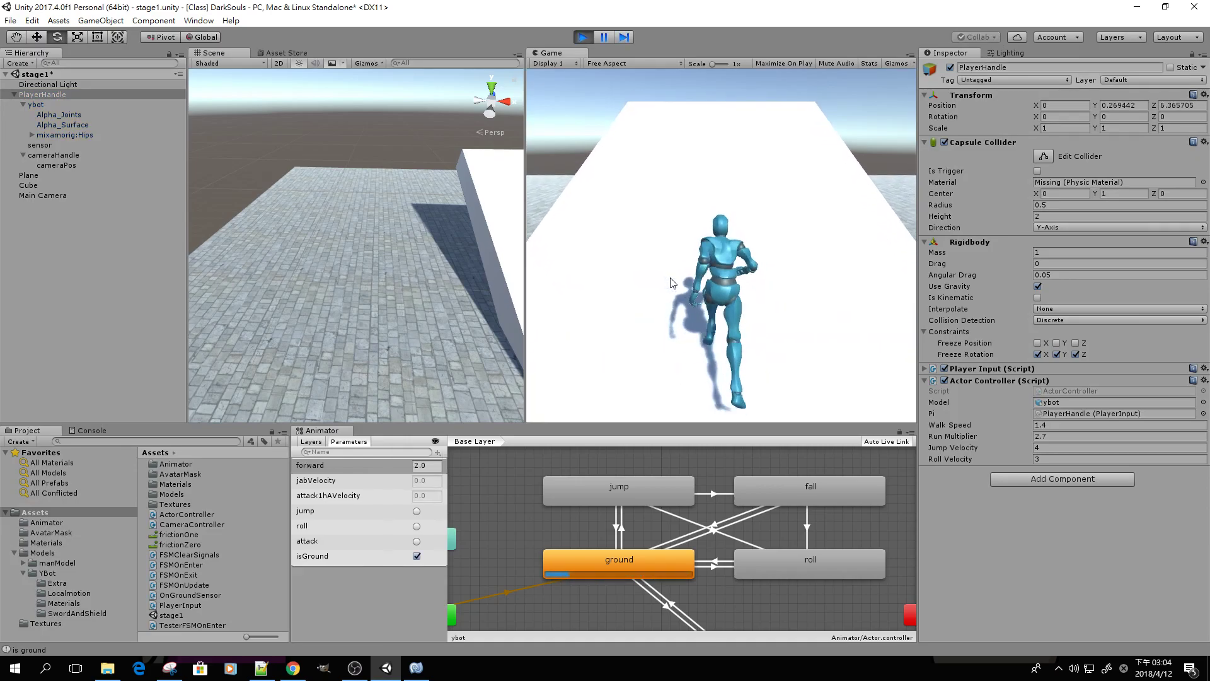
{"action": "key", "text": "w"}
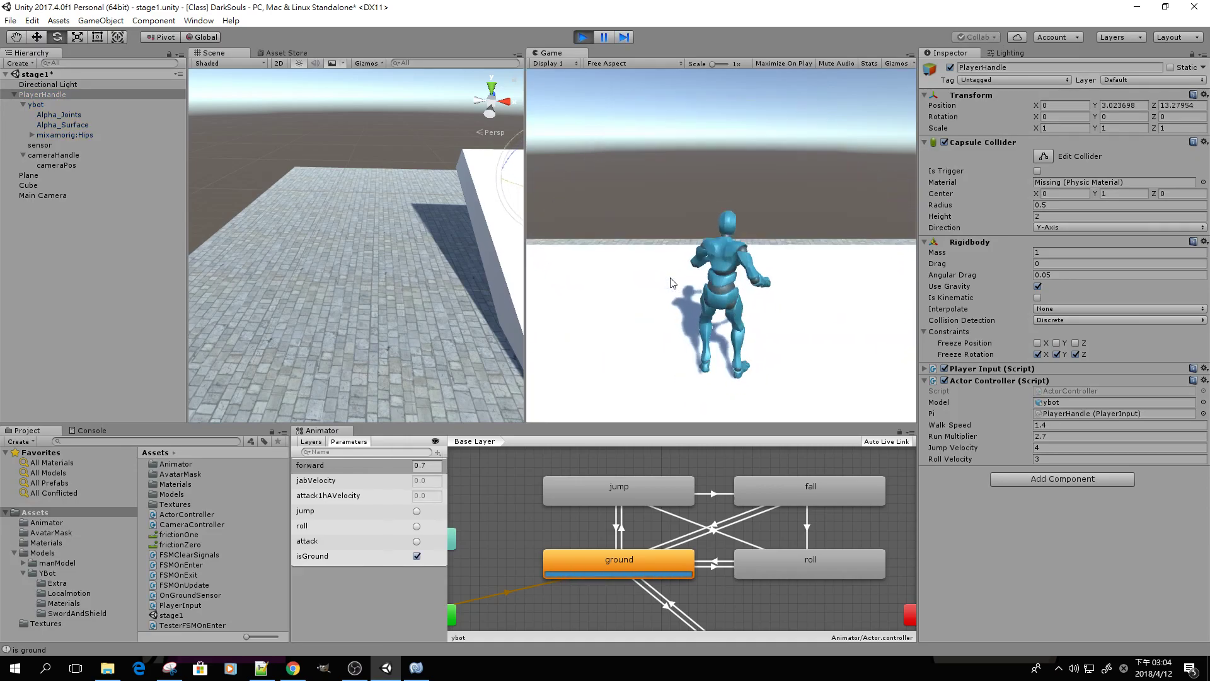
{"action": "key", "text": "s"}
Step: Tilt the ramp cube to about -65° around the X axis while the game is running
{"action": "left_click_drag", "start_coordinate": [514, 280], "coordinate": [170, 247], "text": "alt"}
{"action": "left_click", "coordinate": [301, 285]}
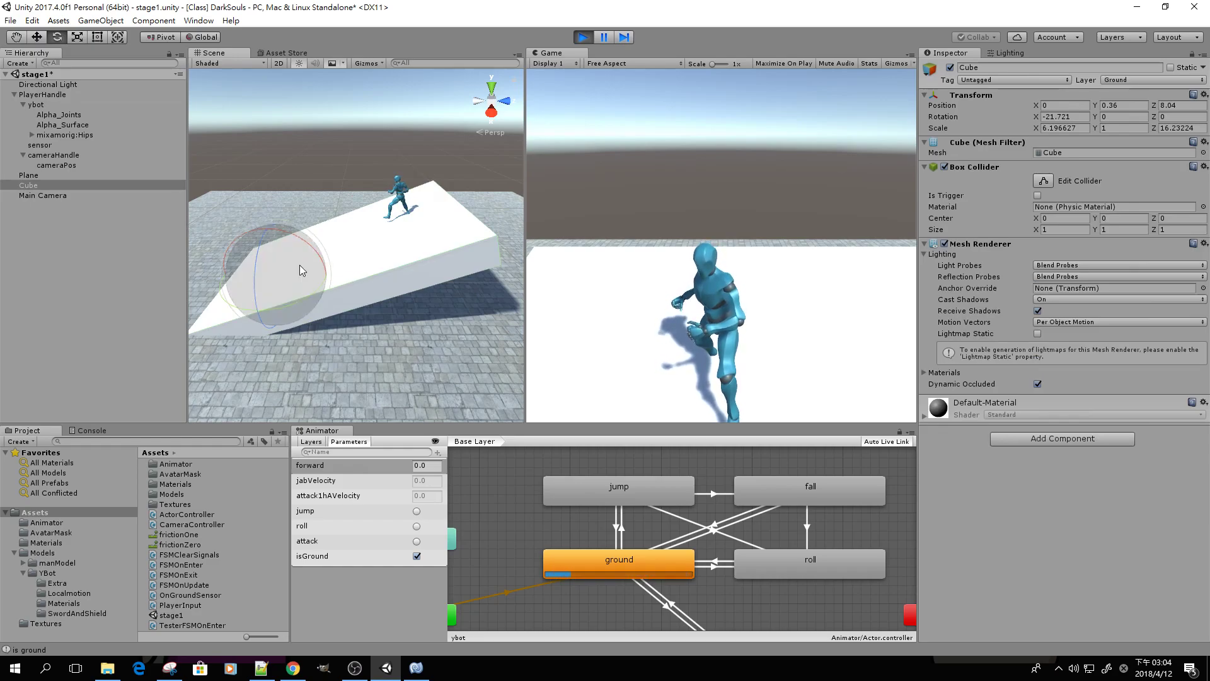
{"action": "left_click_drag", "start_coordinate": [302, 263], "coordinate": [274, 217]}
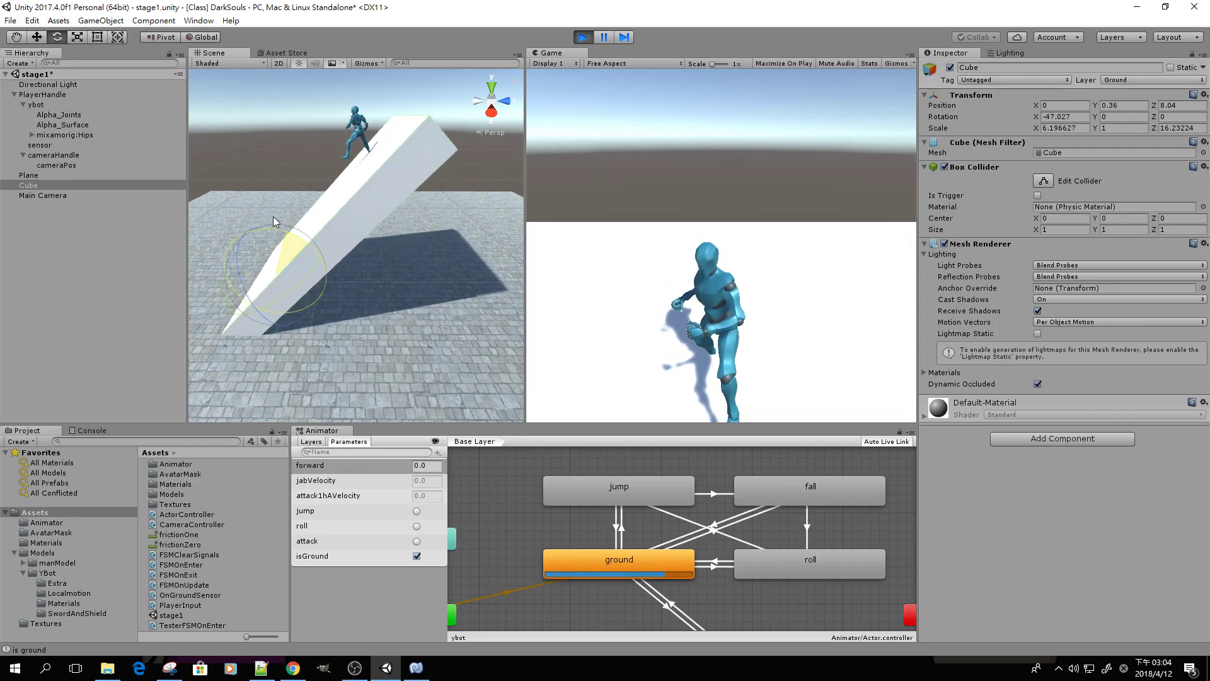
{"action": "left_click_drag", "start_coordinate": [274, 217], "coordinate": [259, 206]}
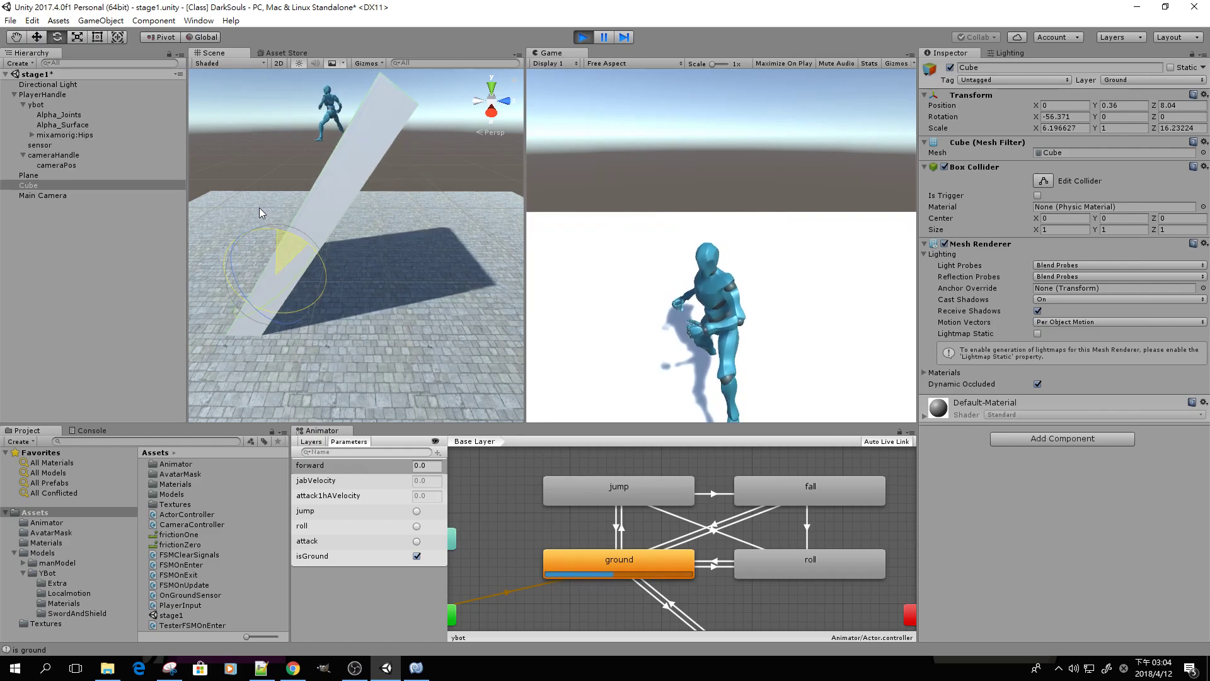
{"action": "left_click_drag", "start_coordinate": [356, 171], "coordinate": [493, 191], "text": "alt"}
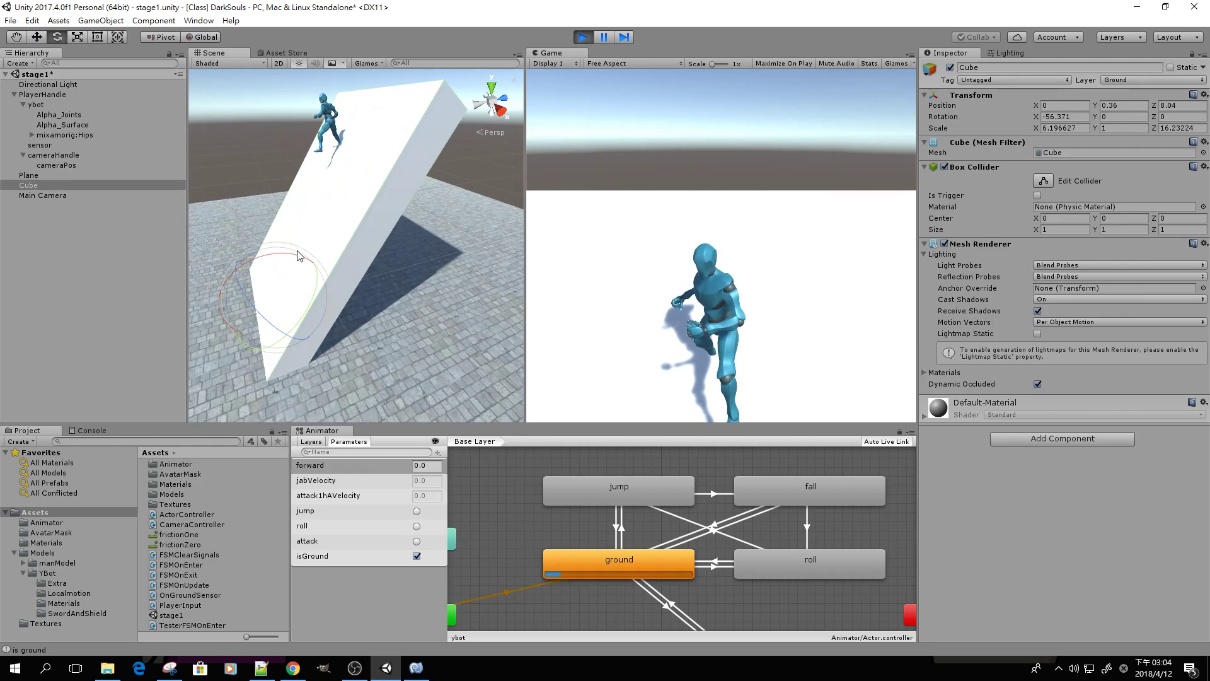
{"action": "left_click_drag", "start_coordinate": [298, 256], "coordinate": [378, 259]}
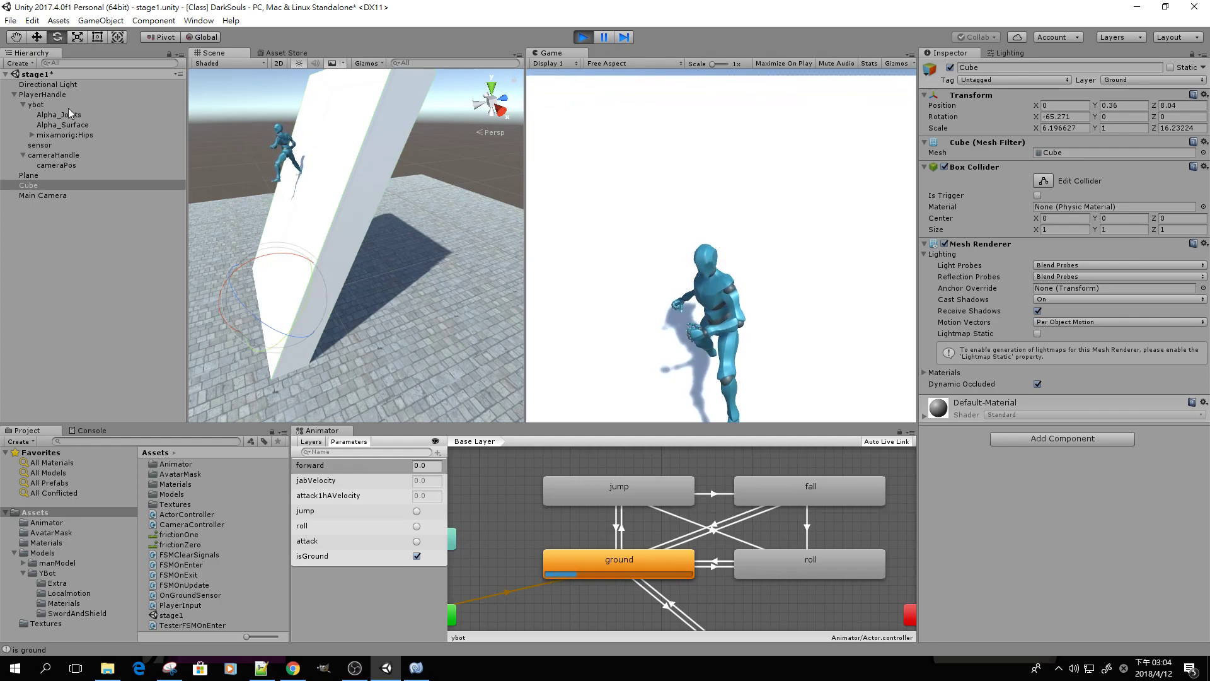
Step: Assign frictionZero to the material of PlayerHandle's Capsule Collider during play and stop the game
{"action": "left_click", "coordinate": [44, 94]}
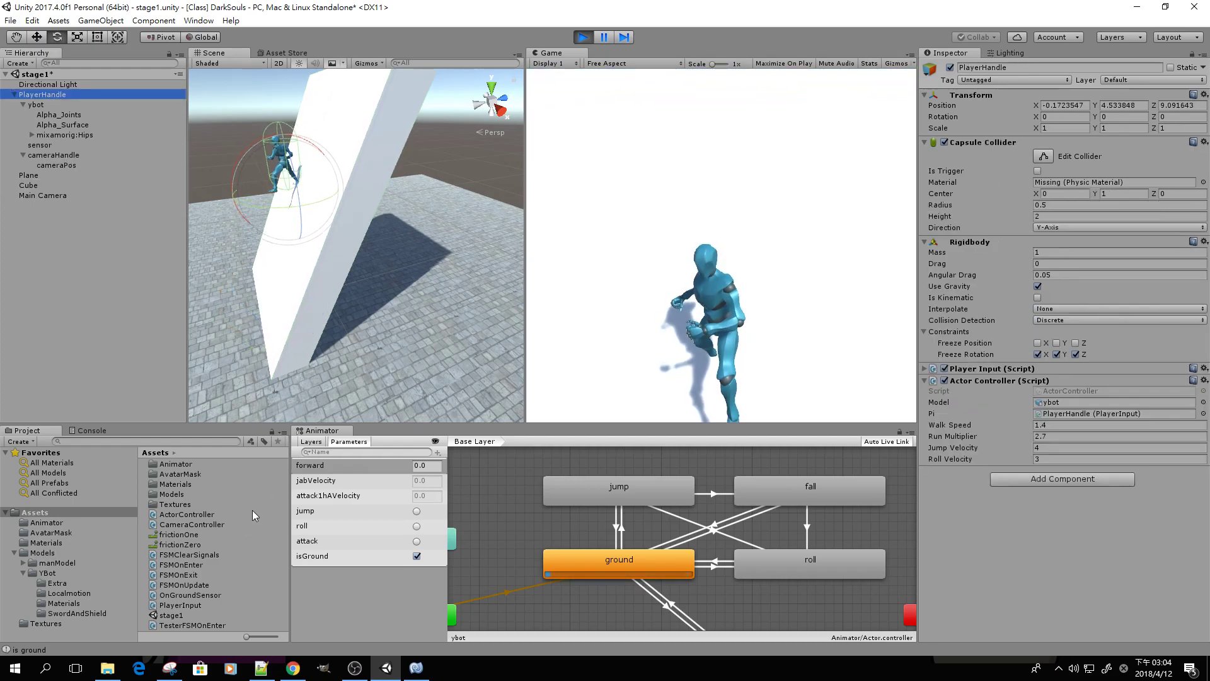
{"action": "left_click_drag", "start_coordinate": [189, 543], "coordinate": [1109, 182]}
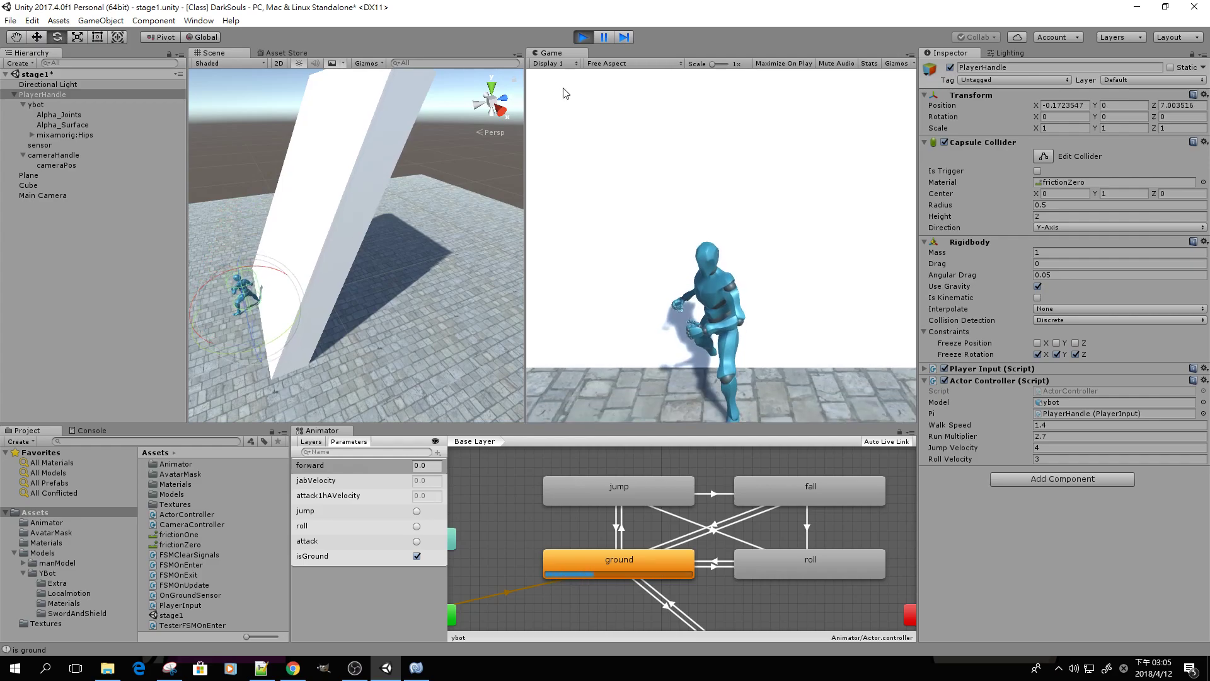
{"action": "left_click", "coordinate": [584, 37]}
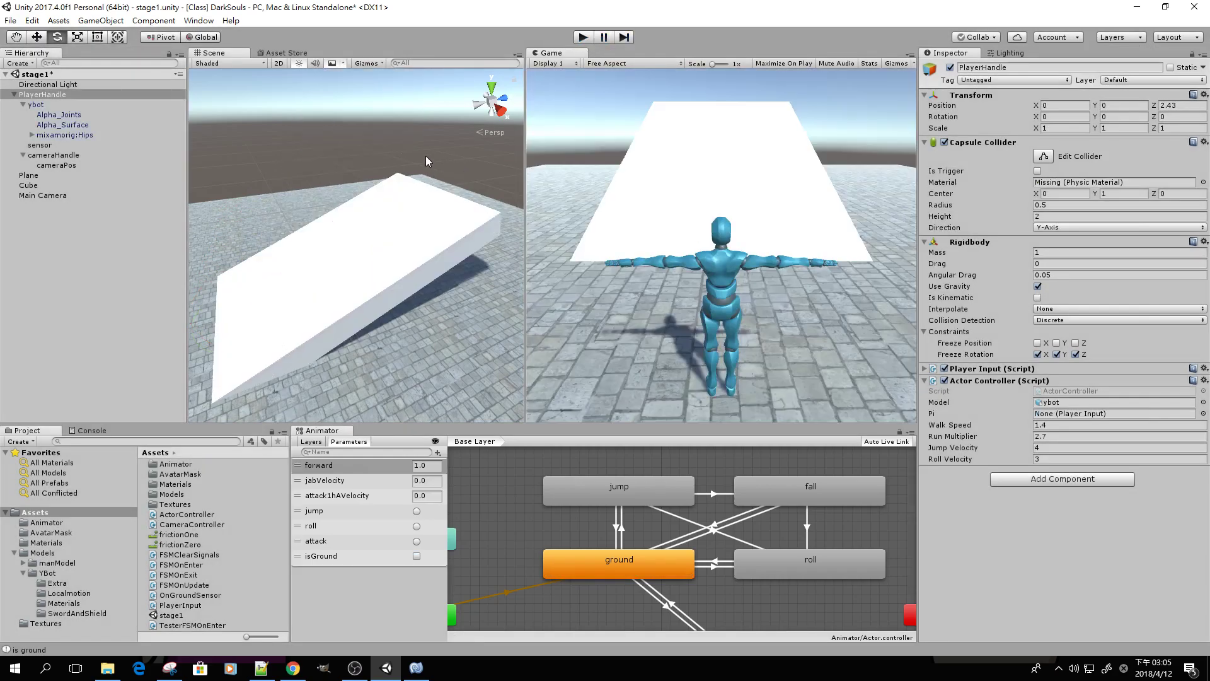
Step: Set the Default Material in the project's physics settings to frictionZero
{"action": "left_click", "coordinate": [32, 20]}
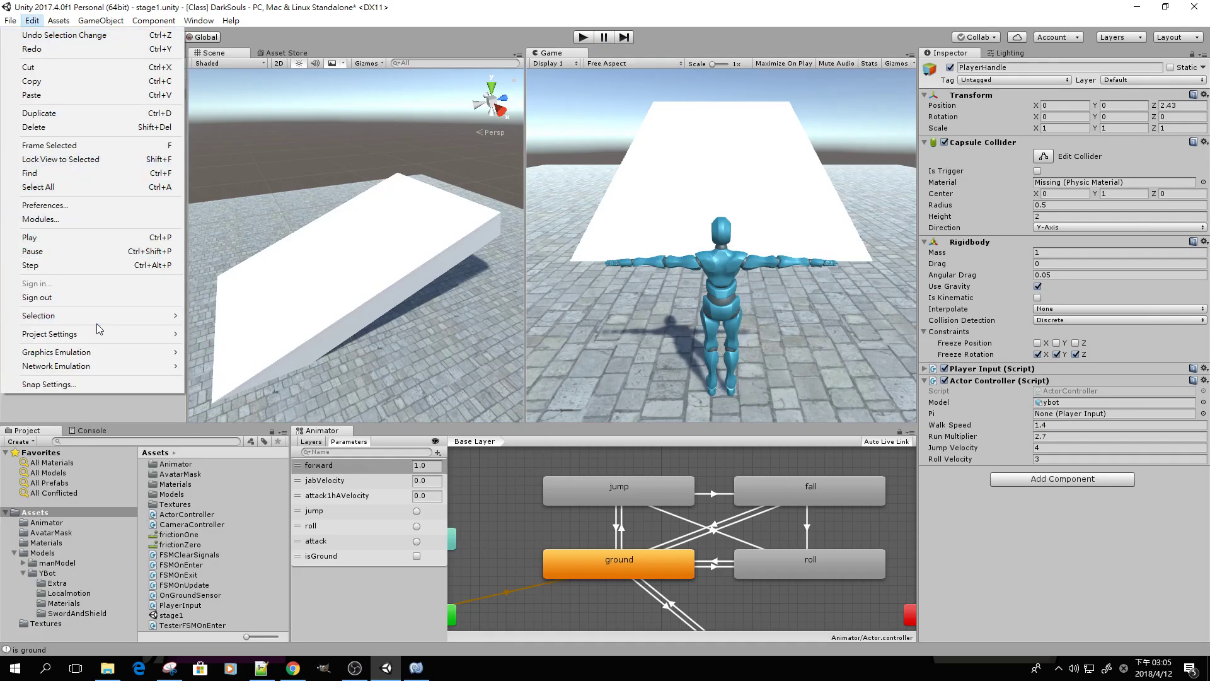
{"action": "mouse_move", "coordinate": [99, 332]}
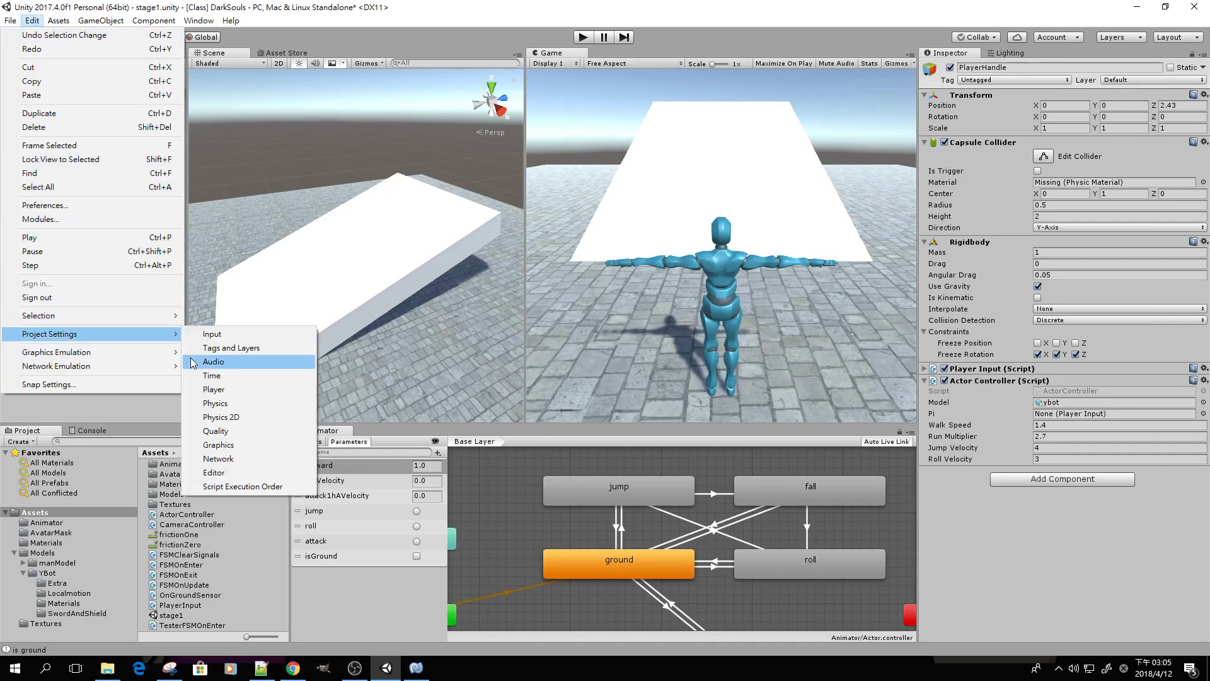
{"action": "left_click", "coordinate": [208, 404]}
{"action": "left_click_drag", "start_coordinate": [189, 544], "coordinate": [1078, 107]}
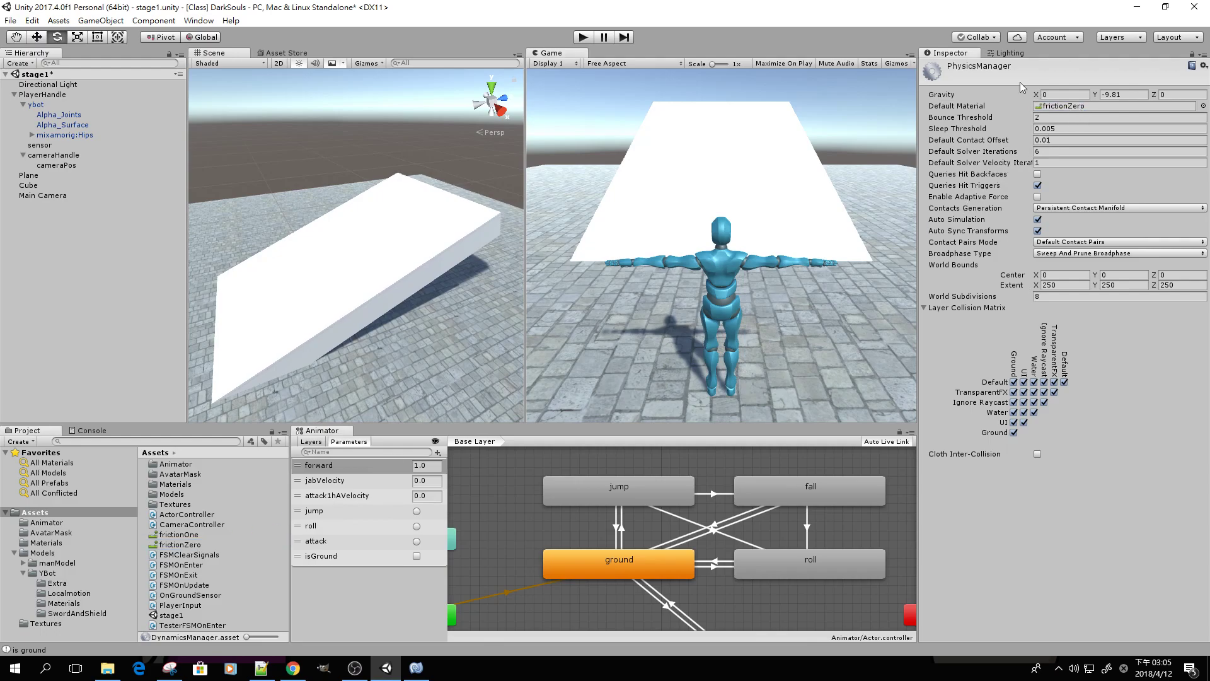
Step: Start play mode again and run the character to the upper end of the ramp
{"action": "left_click", "coordinate": [583, 38]}
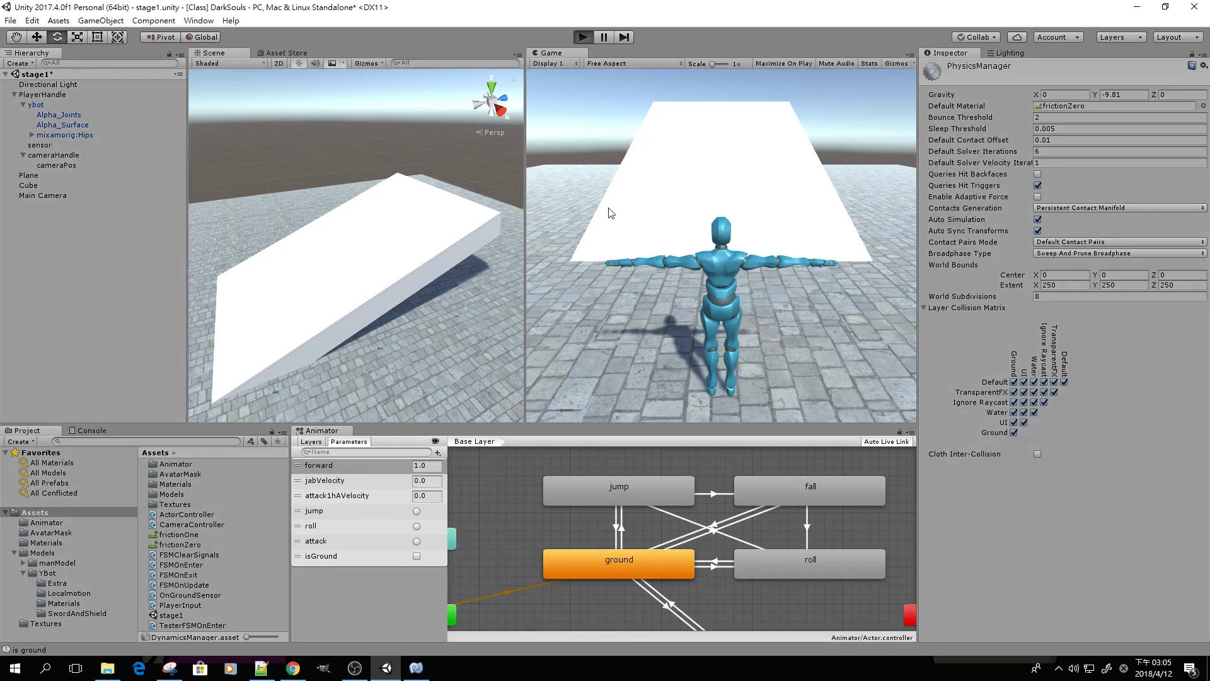
{"action": "key", "text": "shift+w"}
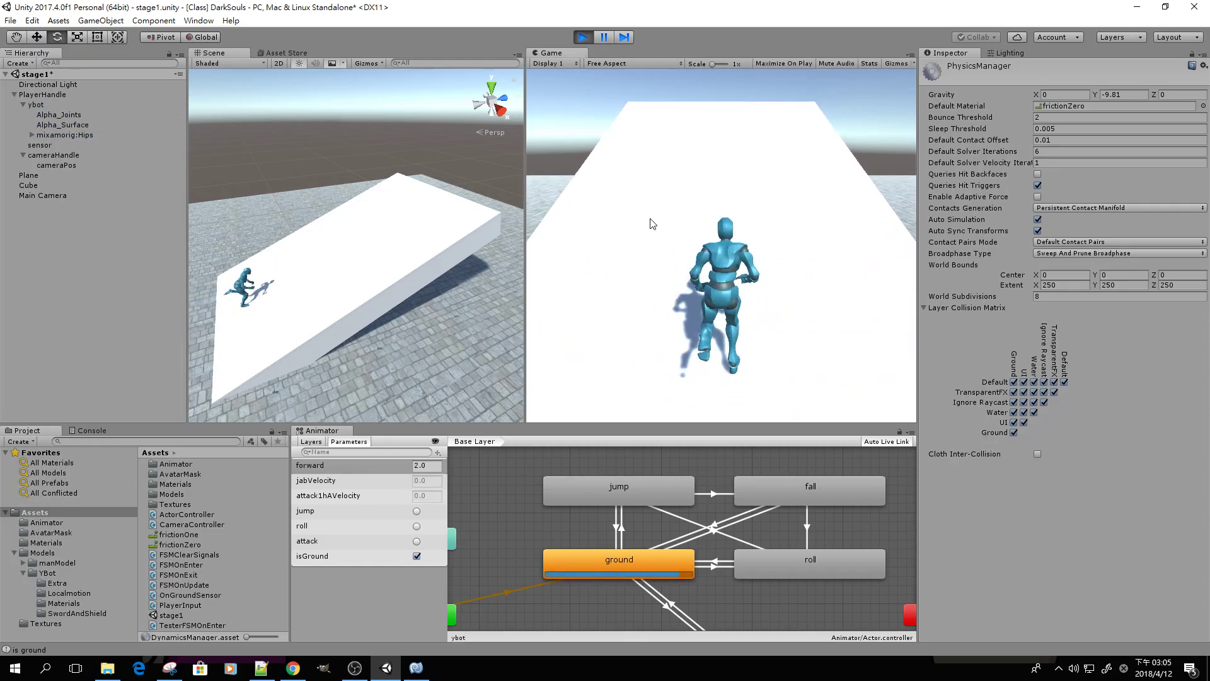
{"action": "key", "text": "d"}
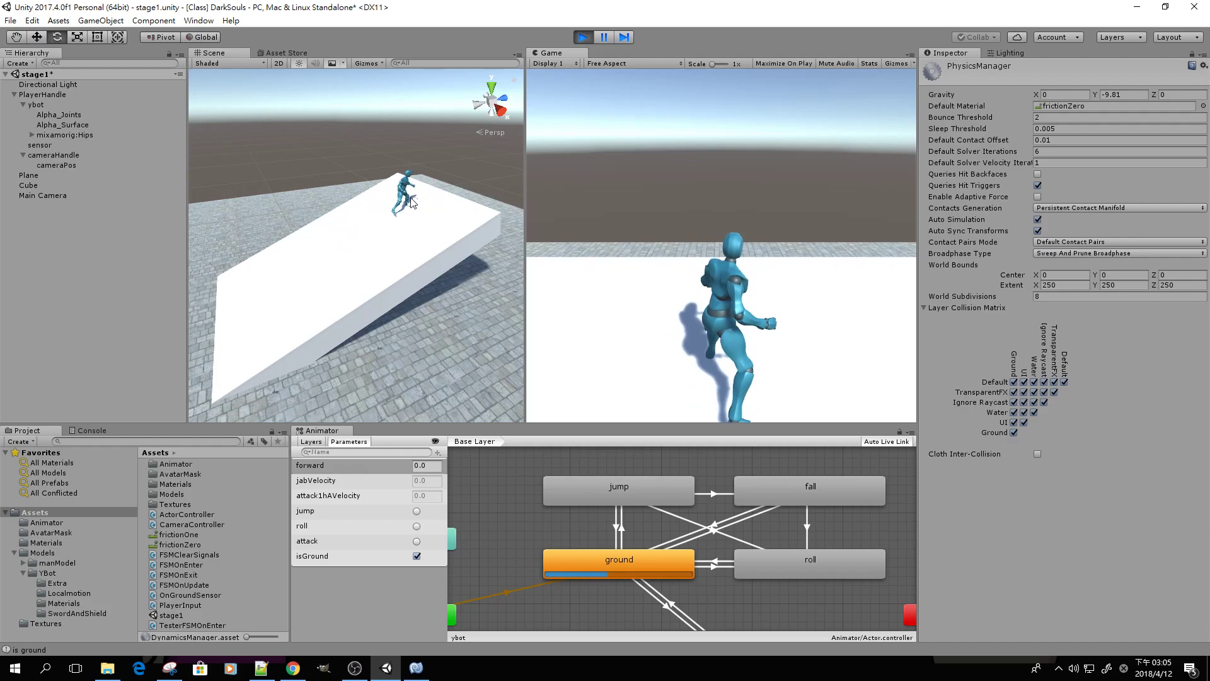
Step: Tilt the ramp cube to about -62° around the X axis with the character on it and stop the game
{"action": "double_click", "coordinate": [37, 104]}
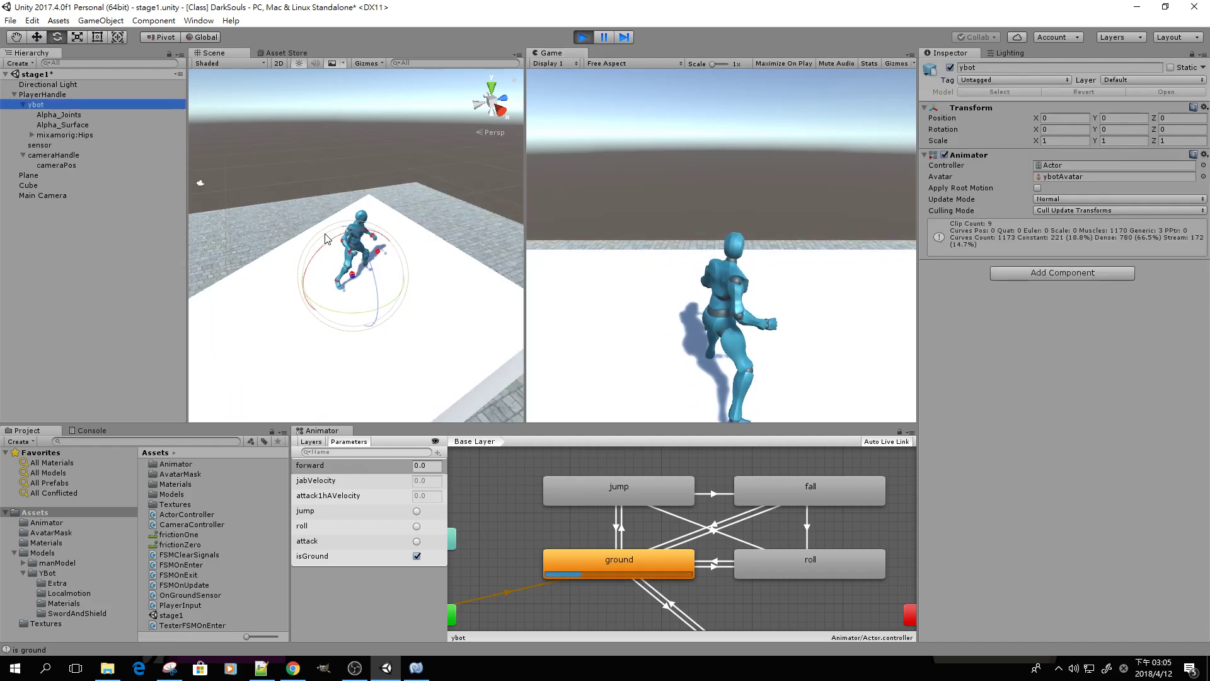
{"action": "left_click", "coordinate": [42, 94]}
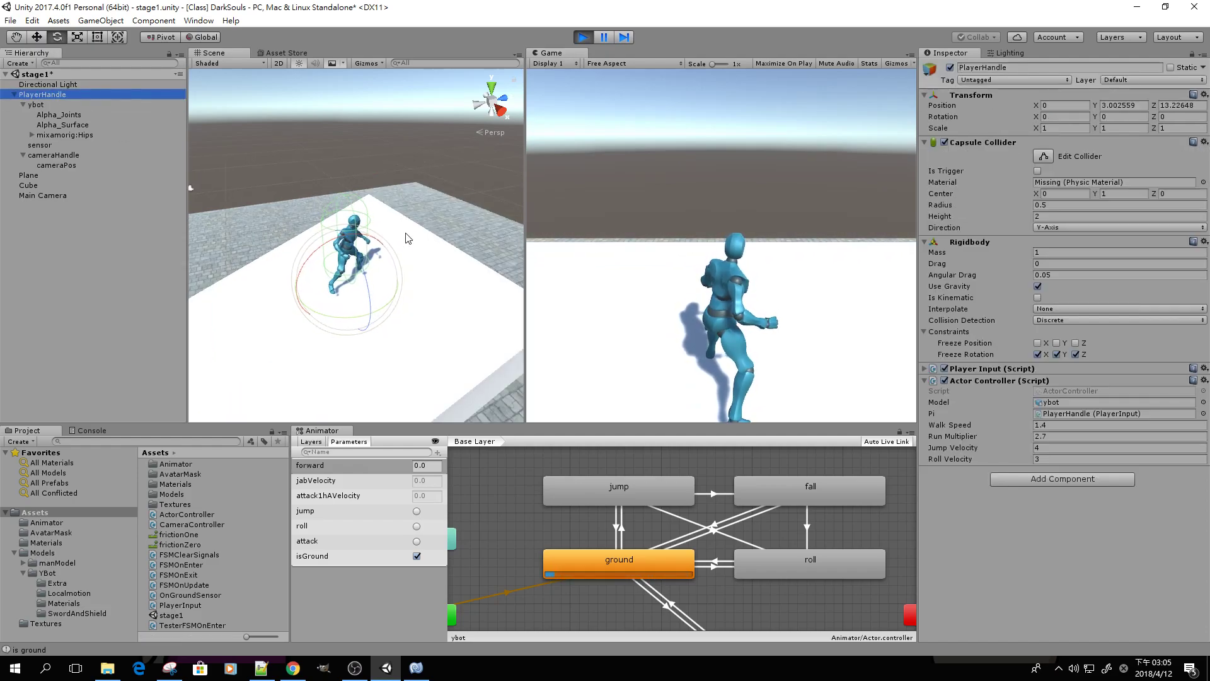
{"action": "scroll", "coordinate": [385, 234], "scroll_direction": "down", "scroll_amount": 1}
{"action": "scroll", "coordinate": [383, 235], "scroll_direction": "down", "scroll_amount": 12}
{"action": "left_click", "coordinate": [302, 296]}
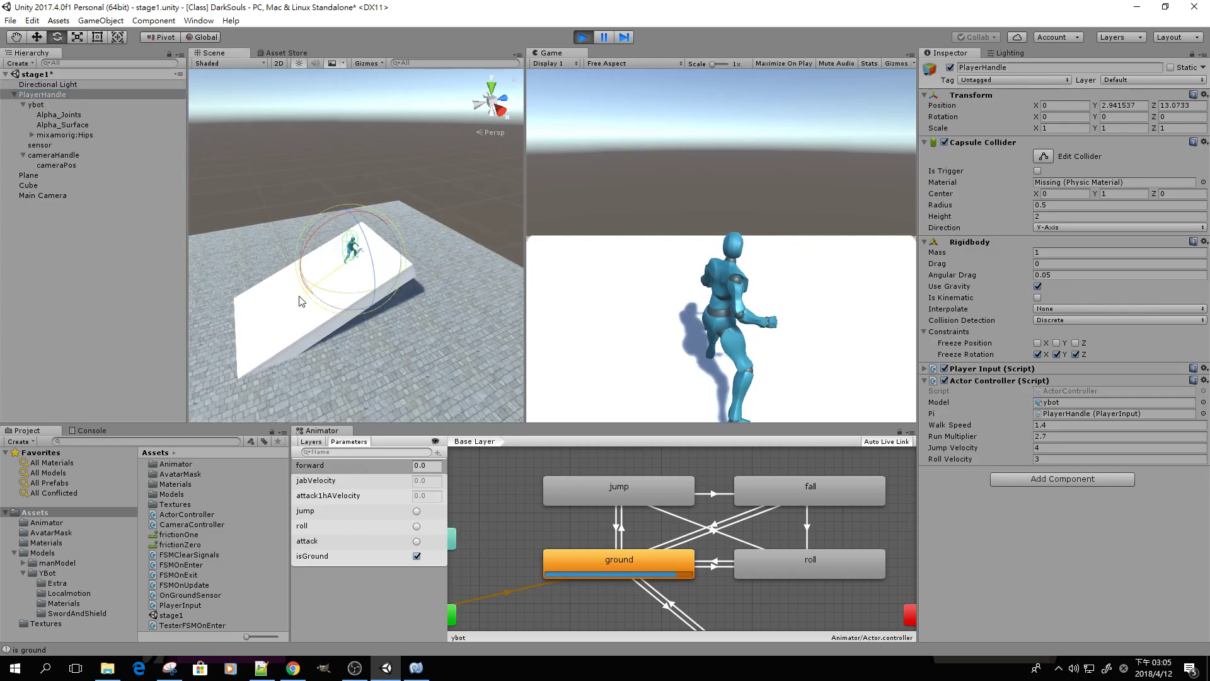
{"action": "left_click", "coordinate": [292, 313]}
{"action": "left_click_drag", "start_coordinate": [292, 312], "coordinate": [322, 184], "text": "alt"}
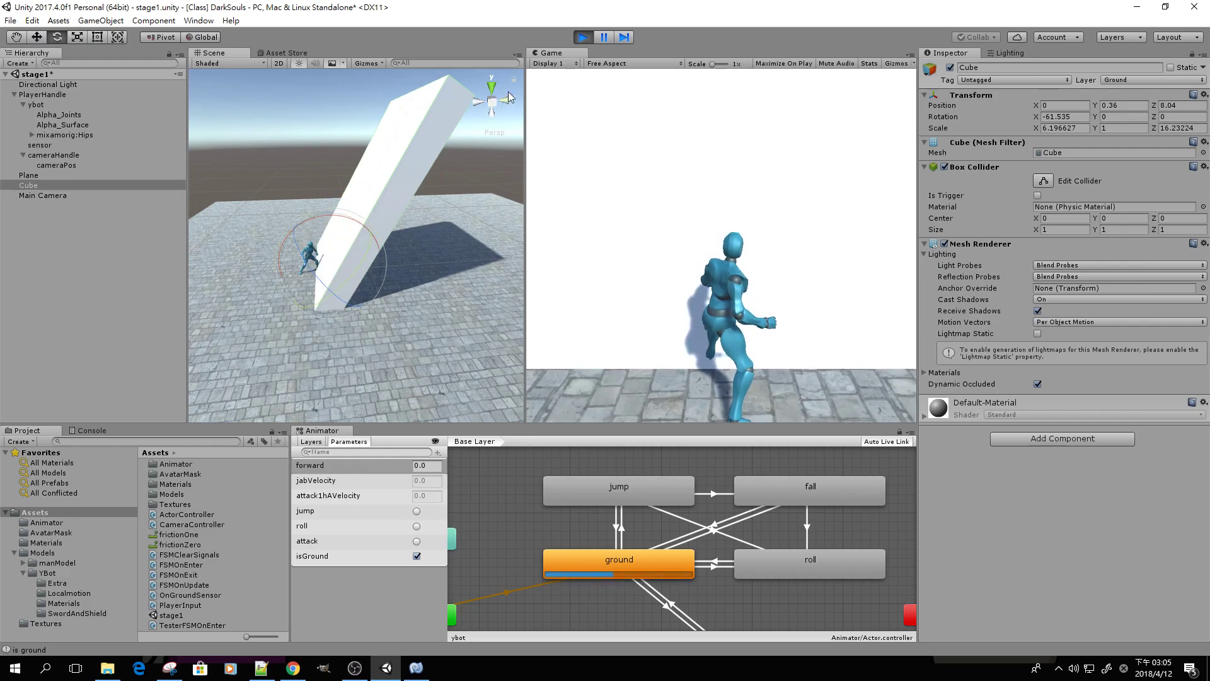
{"action": "left_click", "coordinate": [583, 36]}
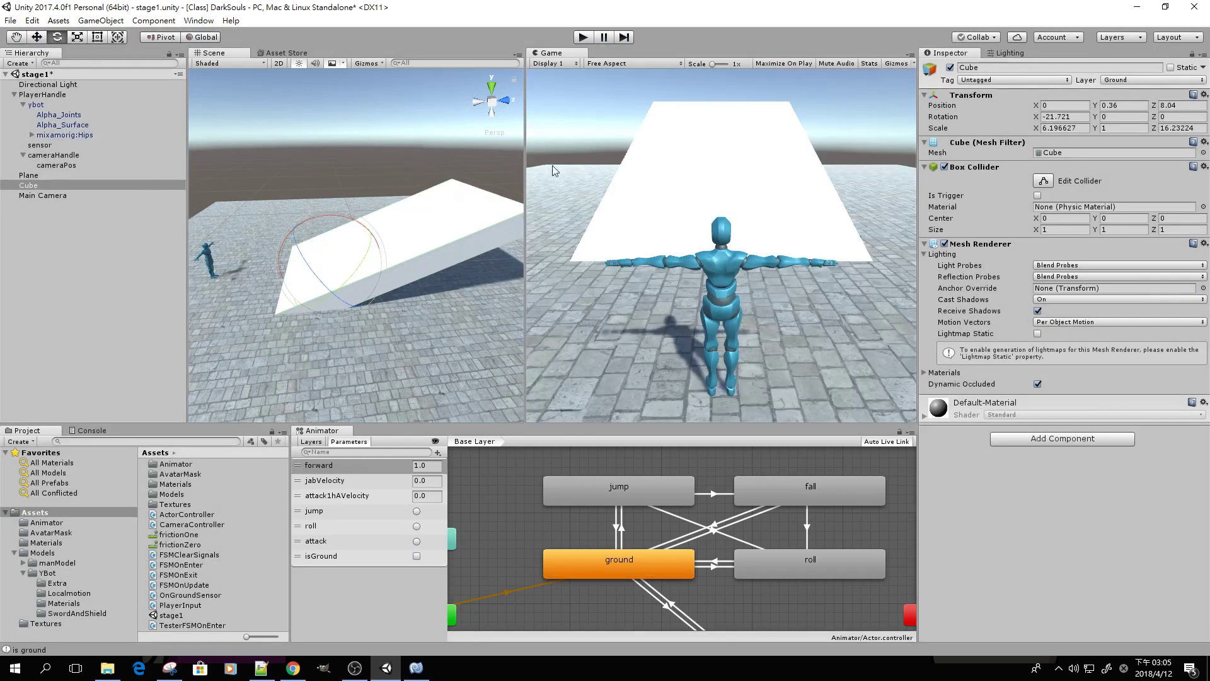
Step: Reopen the project's physics settings and assign frictionZero to the Default Material again
{"action": "left_click", "coordinate": [33, 21]}
{"action": "mouse_move", "coordinate": [136, 332]}
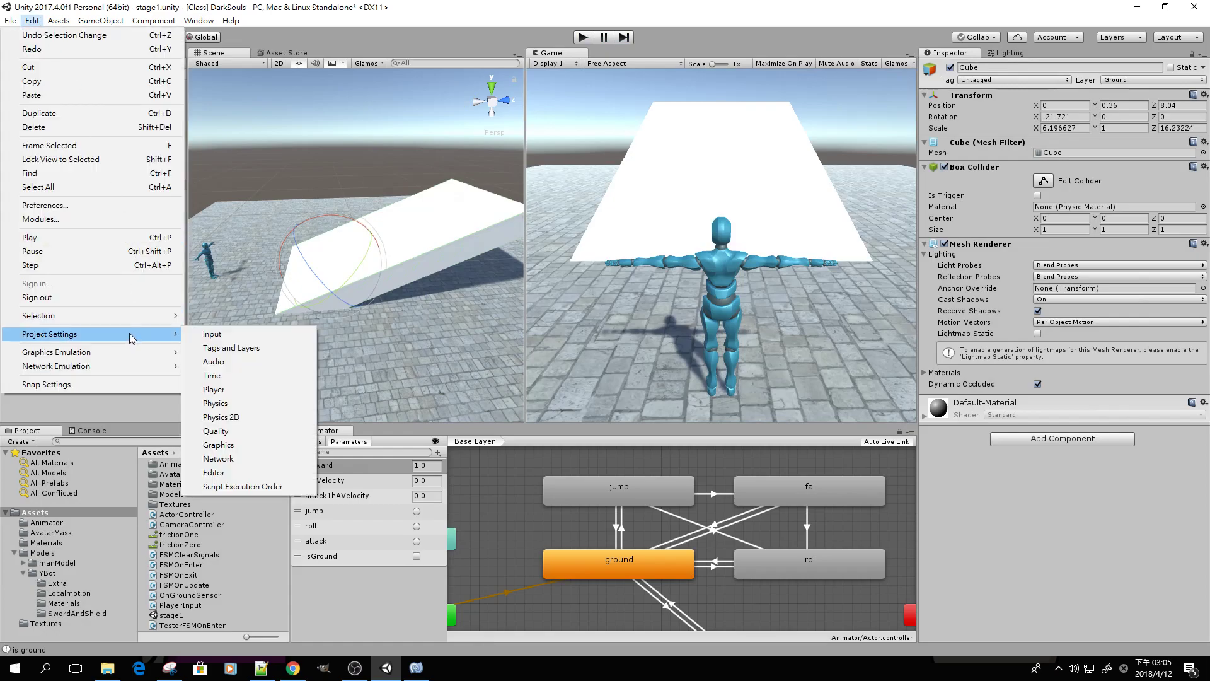
{"action": "left_click", "coordinate": [230, 402]}
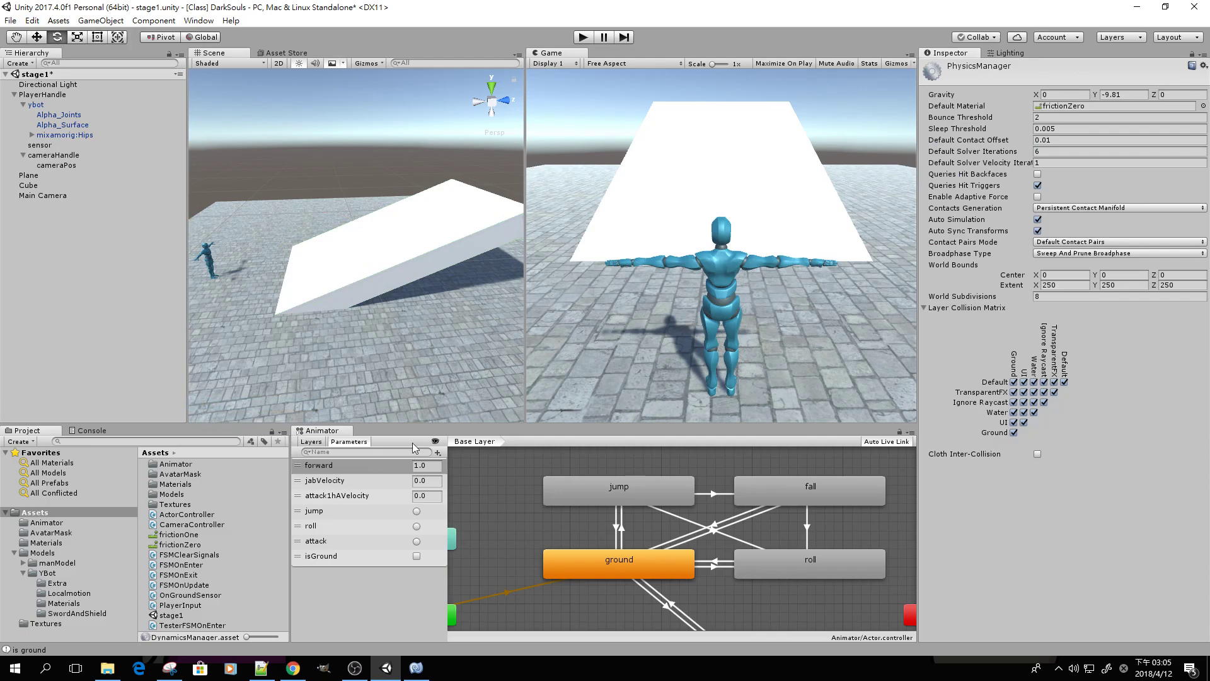
{"action": "left_click_drag", "start_coordinate": [192, 547], "coordinate": [1049, 112]}
Step: Locate the script asset of PlayerHandle's Actor Controller component and switch to MonoDevelop
{"action": "left_click", "coordinate": [49, 96]}
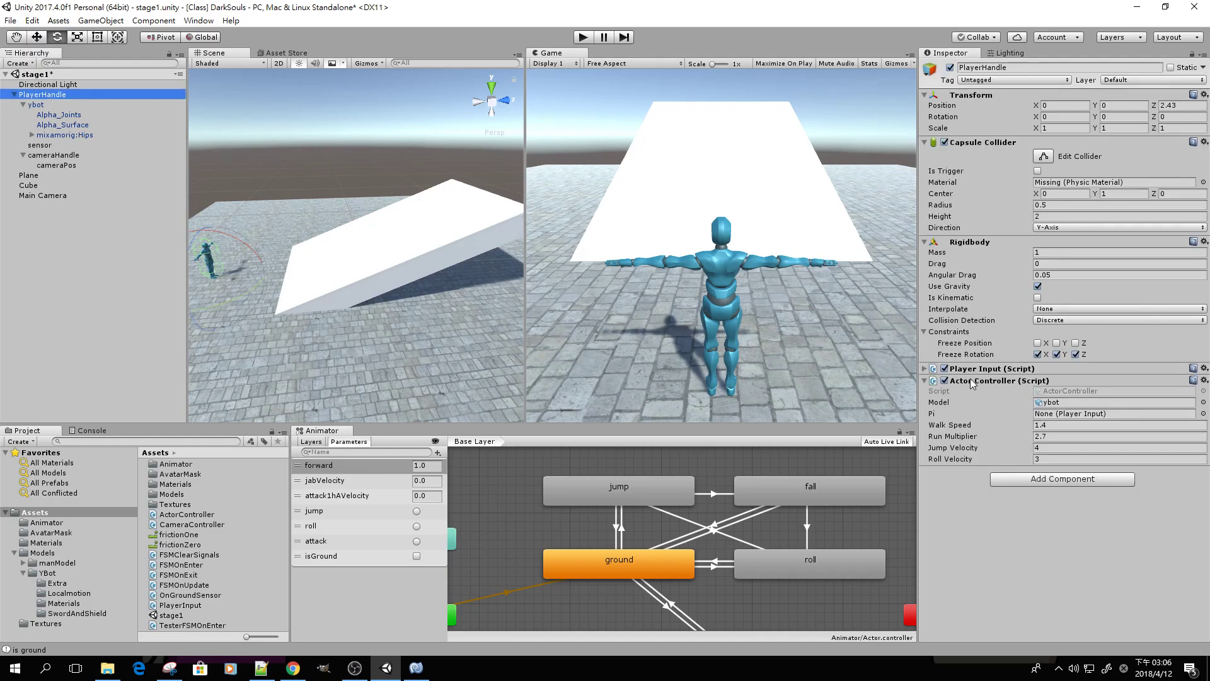
{"action": "left_click", "coordinate": [1055, 392]}
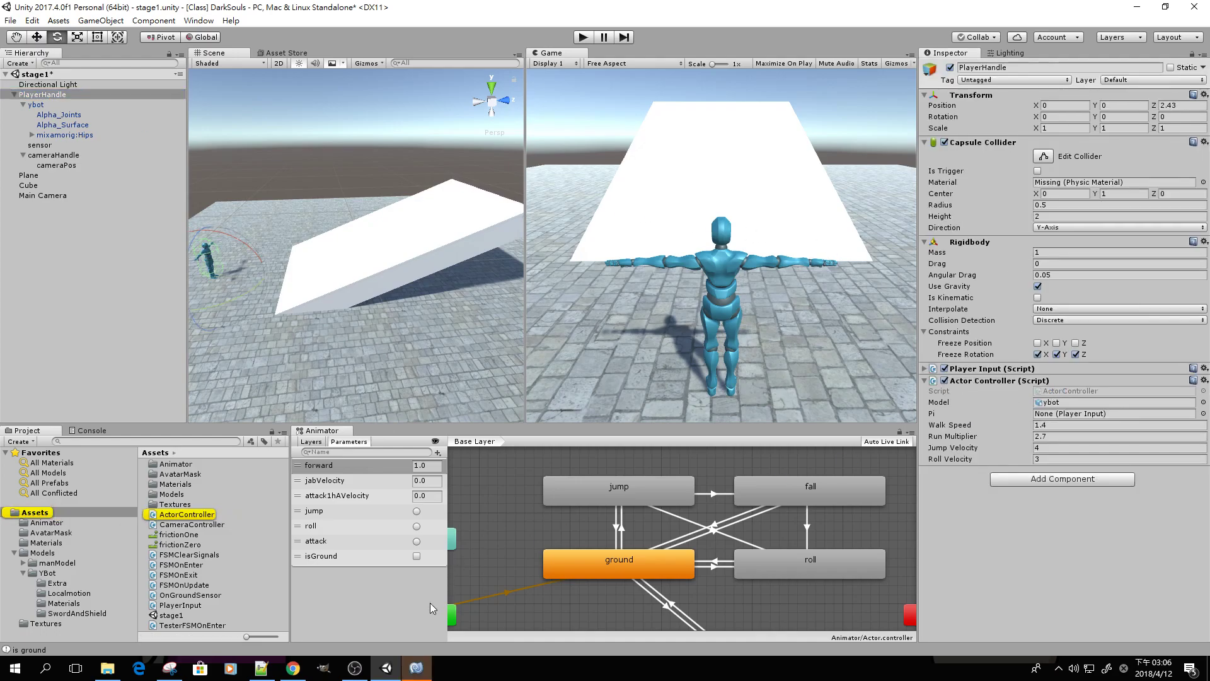
{"action": "left_click", "coordinate": [417, 669]}
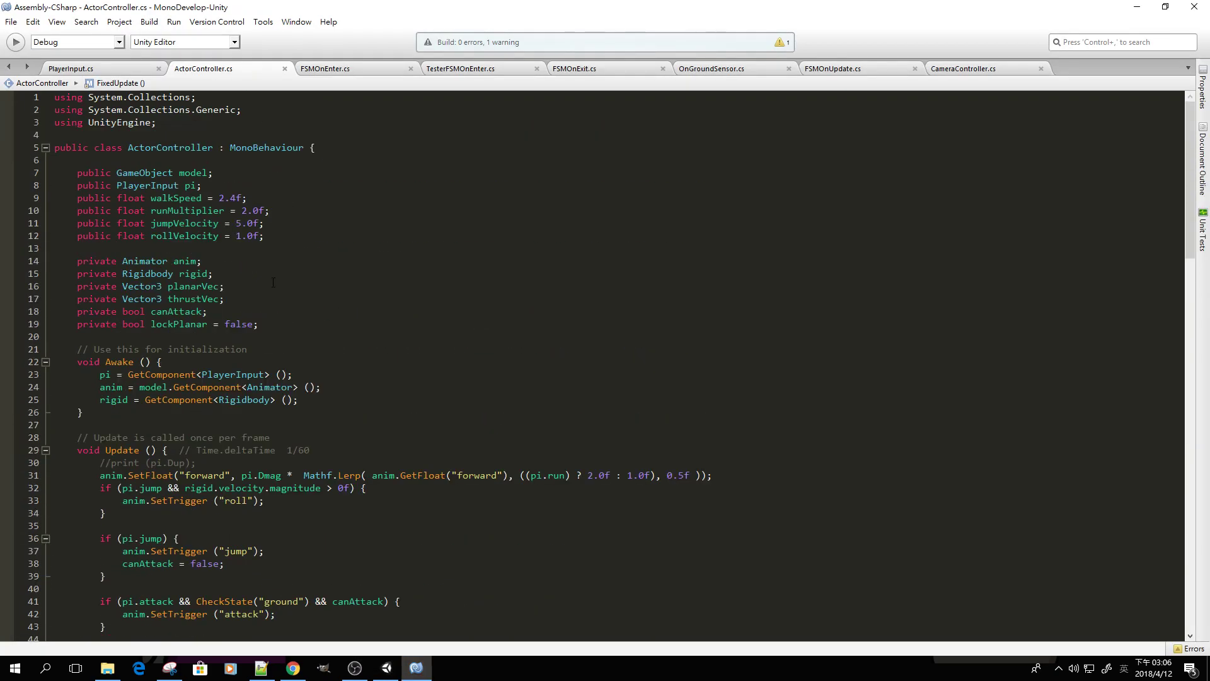
Step: Insert blank lines above the private fields of the ActorController class
{"action": "left_click", "coordinate": [194, 290]}
{"action": "left_click", "coordinate": [126, 250]}
{"action": "key", "text": "Return"}
{"action": "key", "text": "Return"}
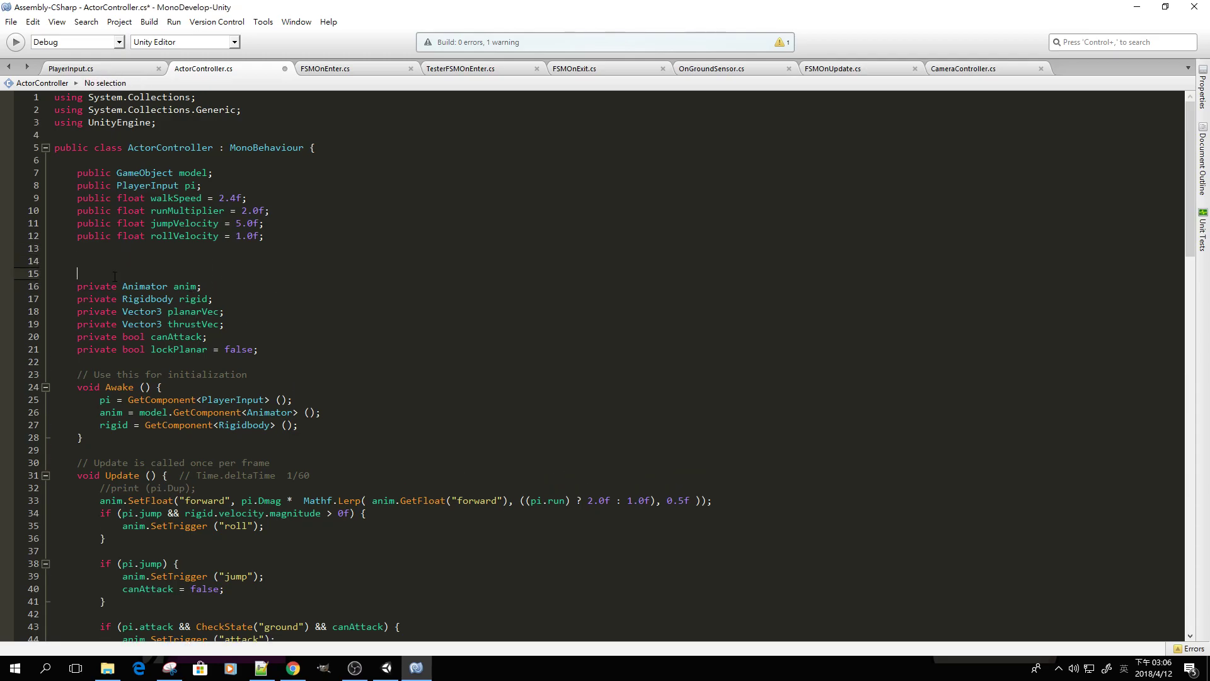
{"action": "type", "text": "[Se"}
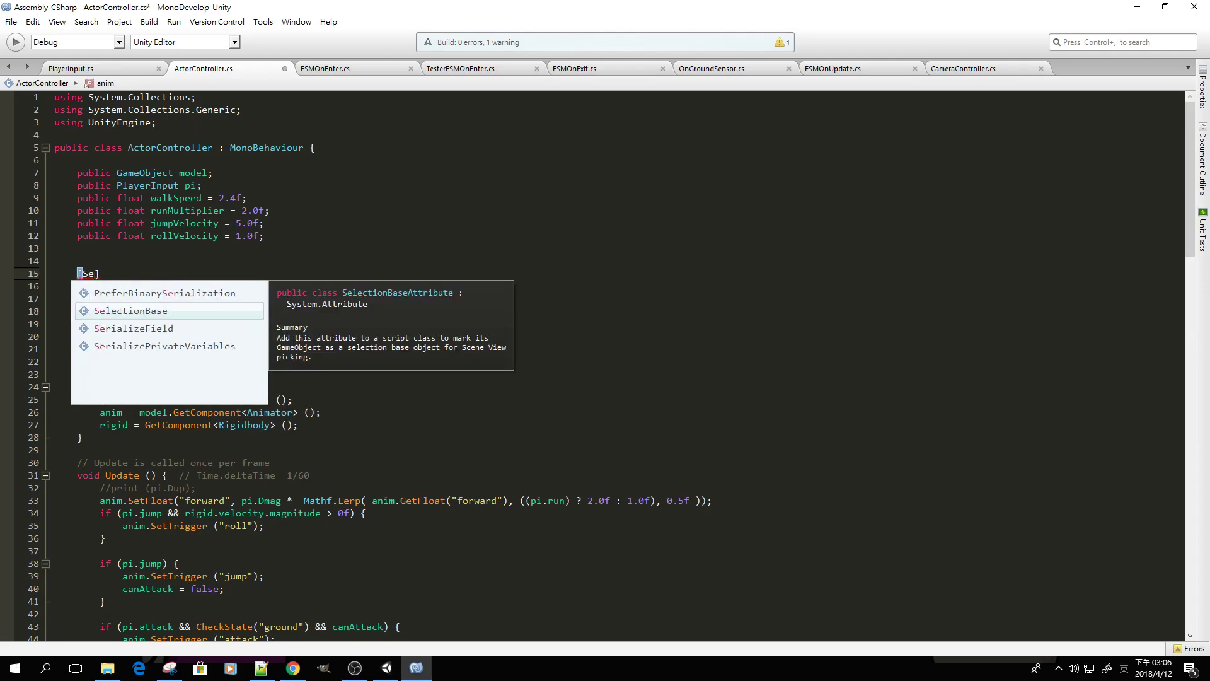
{"action": "key", "text": "Escape"}
{"action": "triple_click", "coordinate": [88, 271]}
{"action": "key", "text": "Delete"}
{"action": "key", "text": "ctrl+s"}
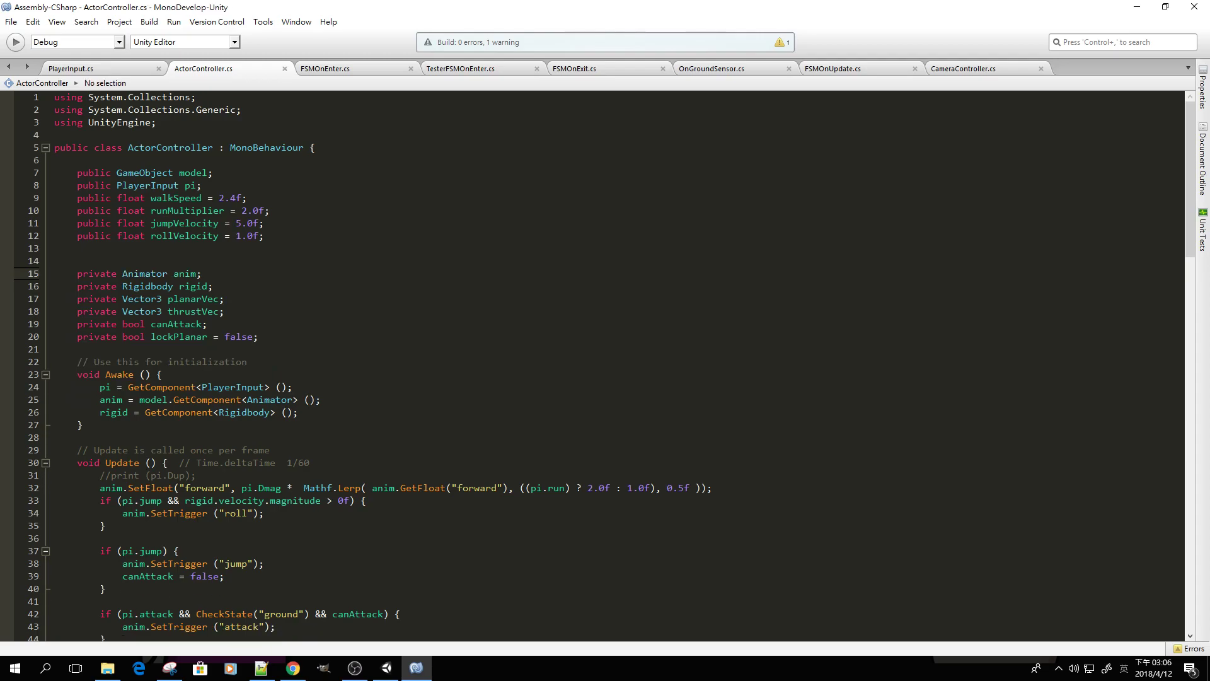
Step: Add a Header attribute with an empty string above the private Animator field of the ActorController class
{"action": "key", "text": "Return"}
{"action": "key", "text": "Return"}
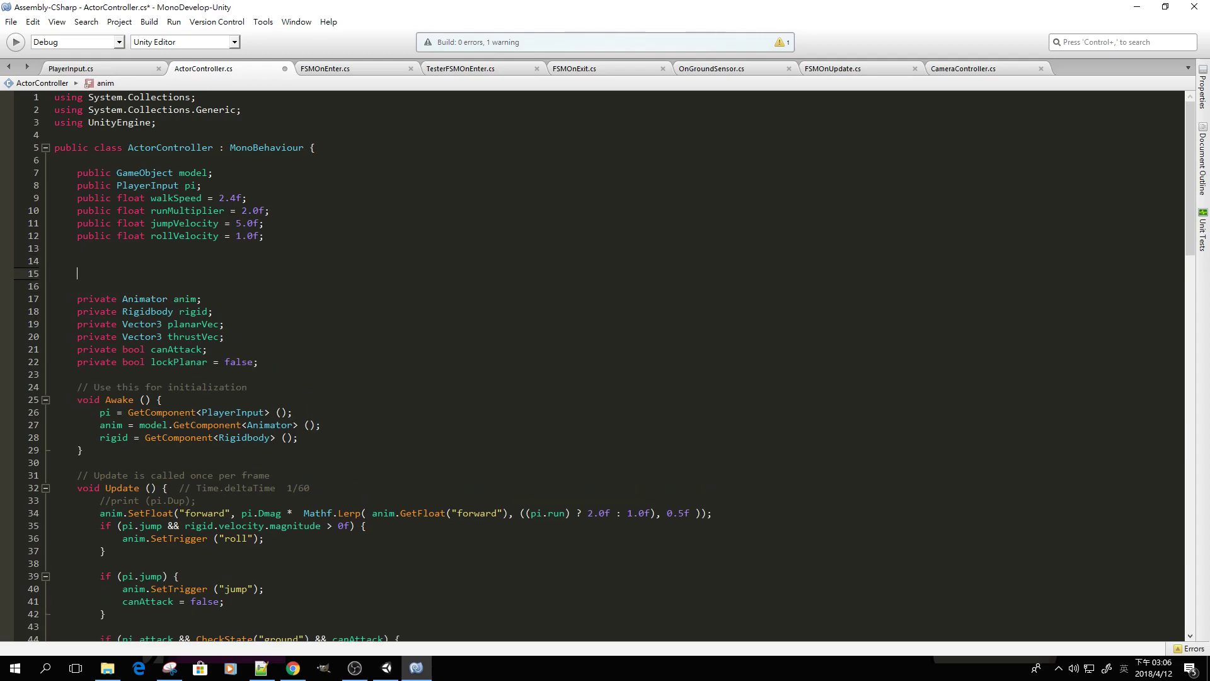
{"action": "type", "text": "[Header"}
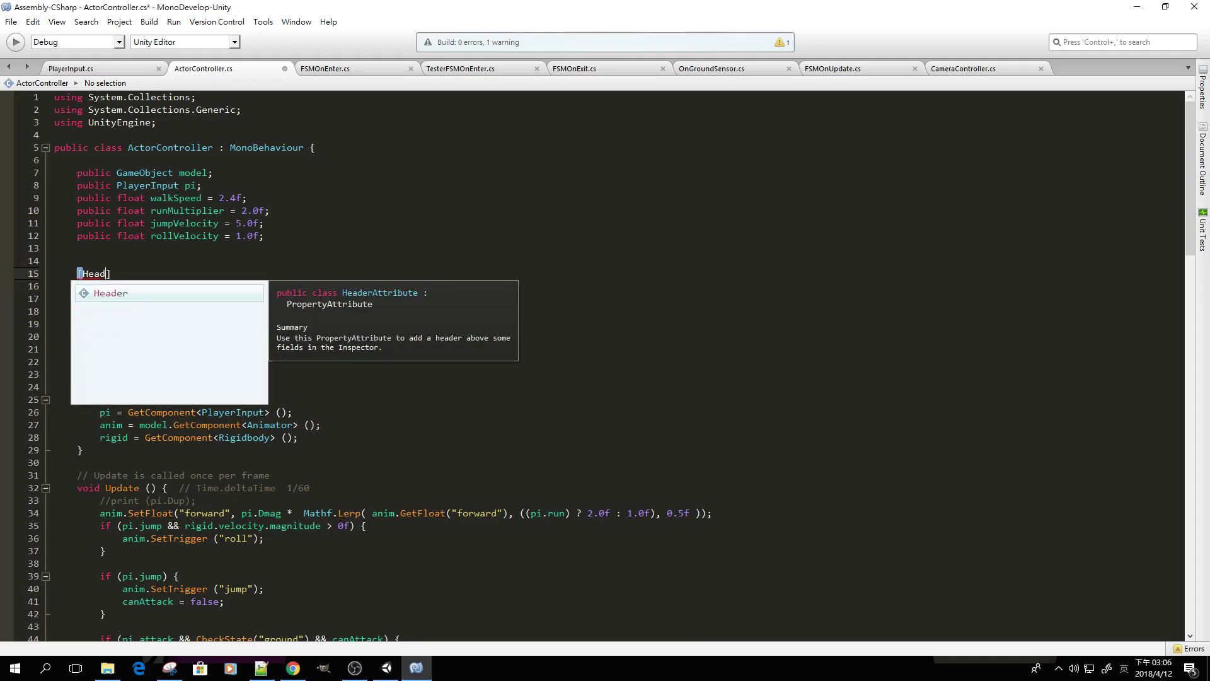
{"action": "type", "text": "()"}
{"action": "key", "text": "Down"}
{"action": "key", "text": "Up"}
{"action": "key", "text": "Left"}
{"action": "type", "text": "\""}
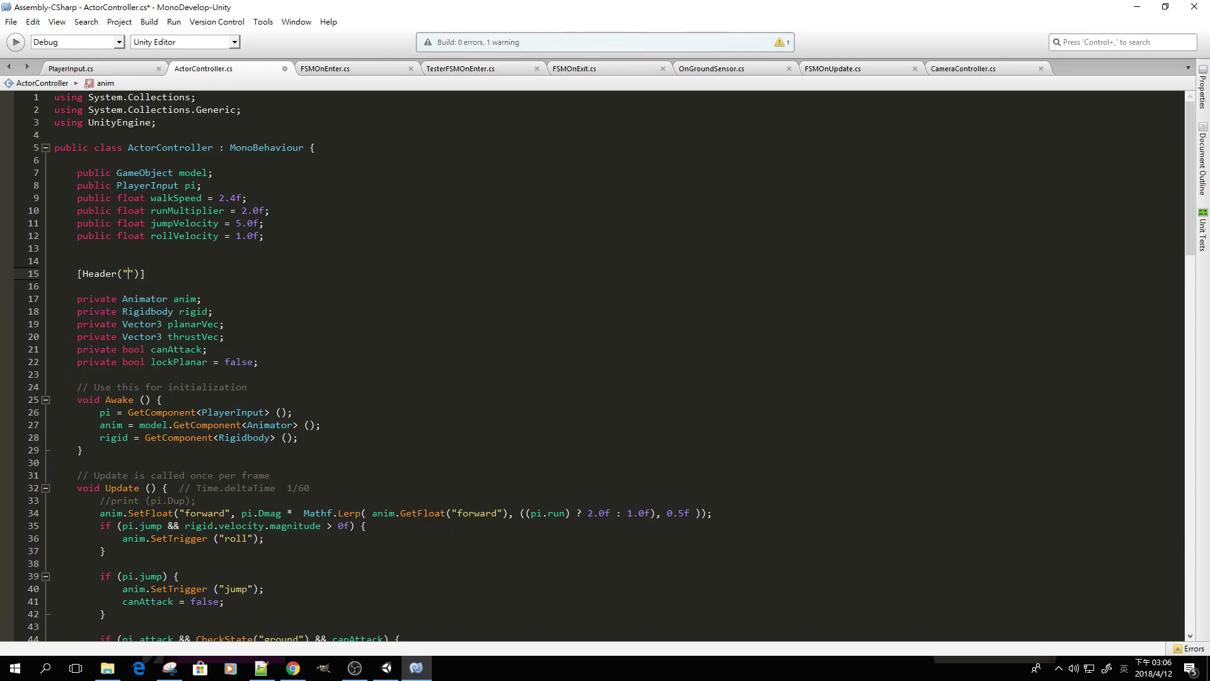
{"action": "type", "text": "=====   ====="}
Step: Fill the header string with "===== Friction Settings =====" and save the script
{"action": "key", "text": "Down"}
{"action": "left_click", "coordinate": [189, 273]}
{"action": "type", "text": "Friction Settings ====="}
{"action": "key", "text": "ctrl+s"}
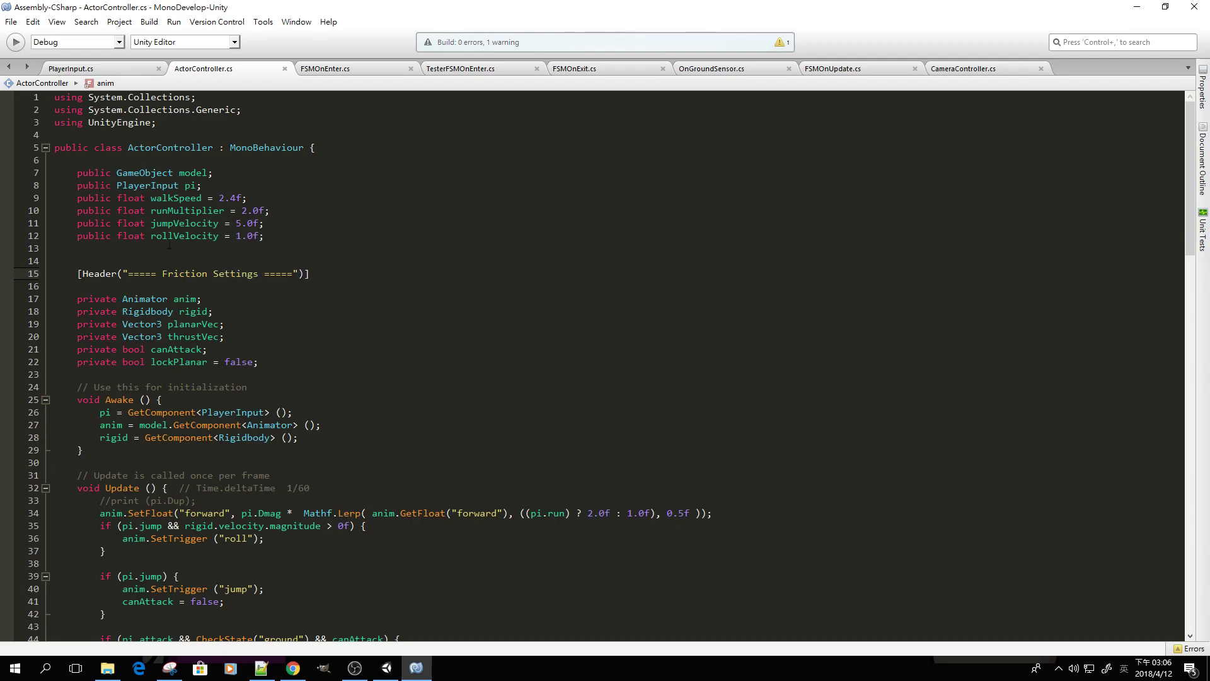
Step: Declare a public PhysicMaterial field named frictionOne directly below the Friction Settings header
{"action": "left_click", "coordinate": [318, 273]}
{"action": "key", "text": "Return"}
{"action": "type", "text": "publ"}
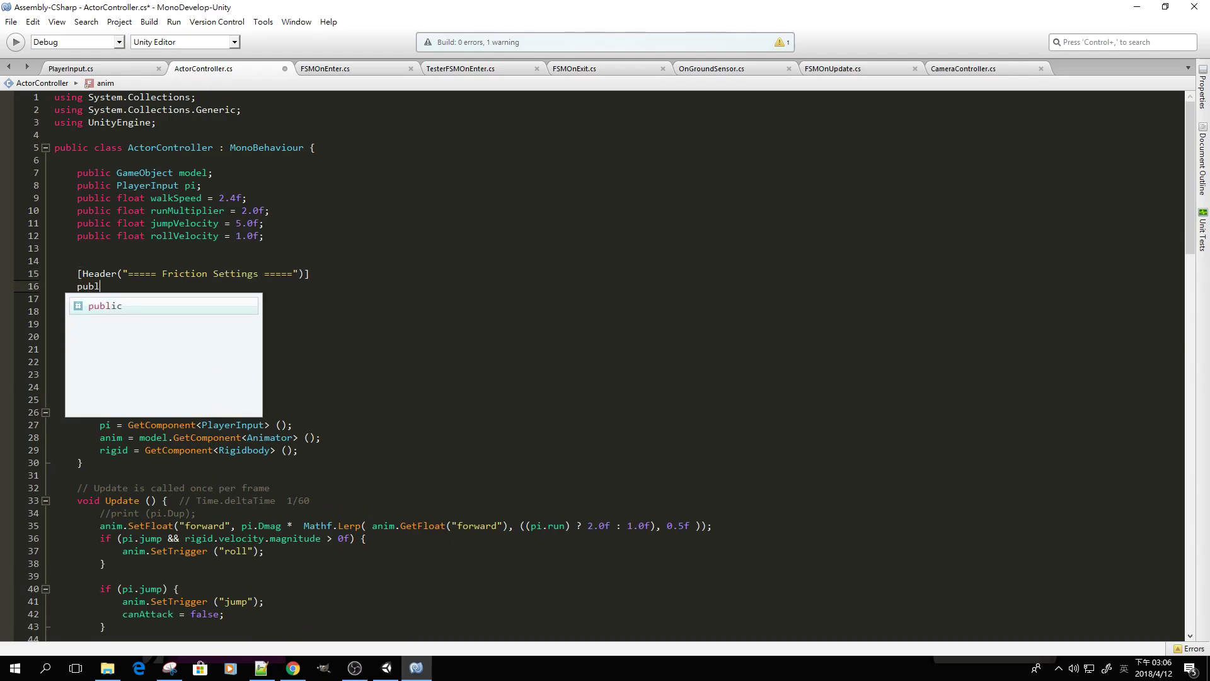
{"action": "type", "text": "ic Phy"}
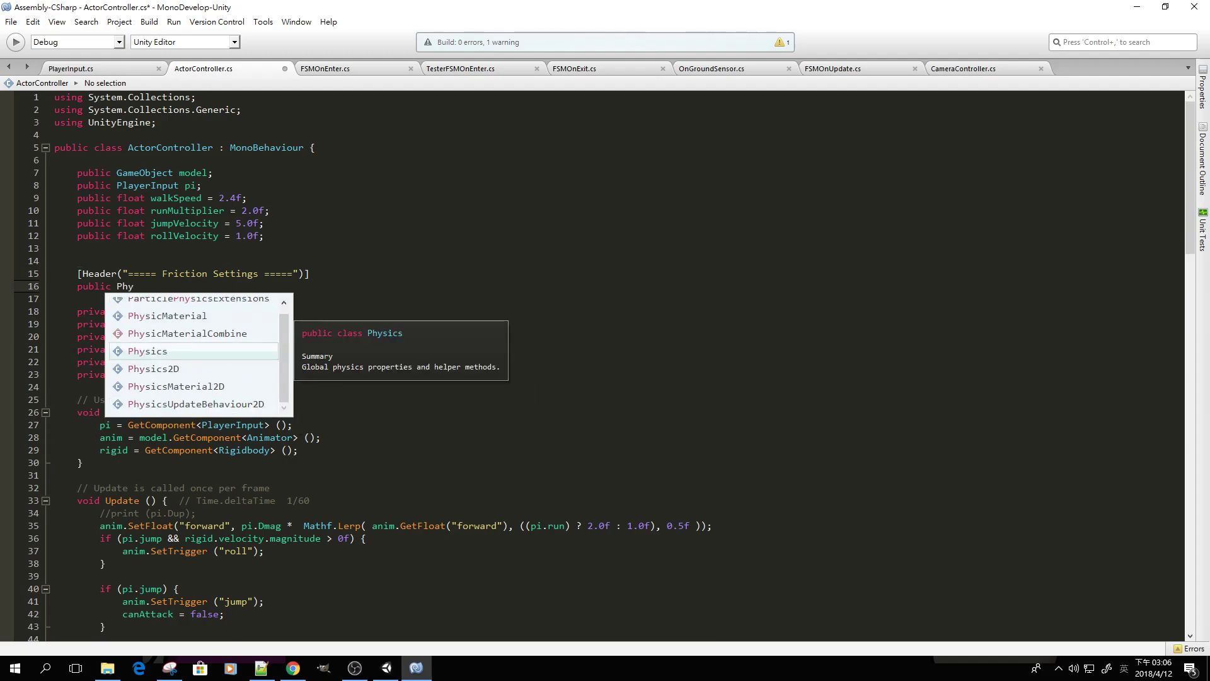
{"action": "key", "text": "Up"}
{"action": "key", "text": "Up"}
{"action": "key", "text": "Return"}
{"action": "type", "text": "frictio"}
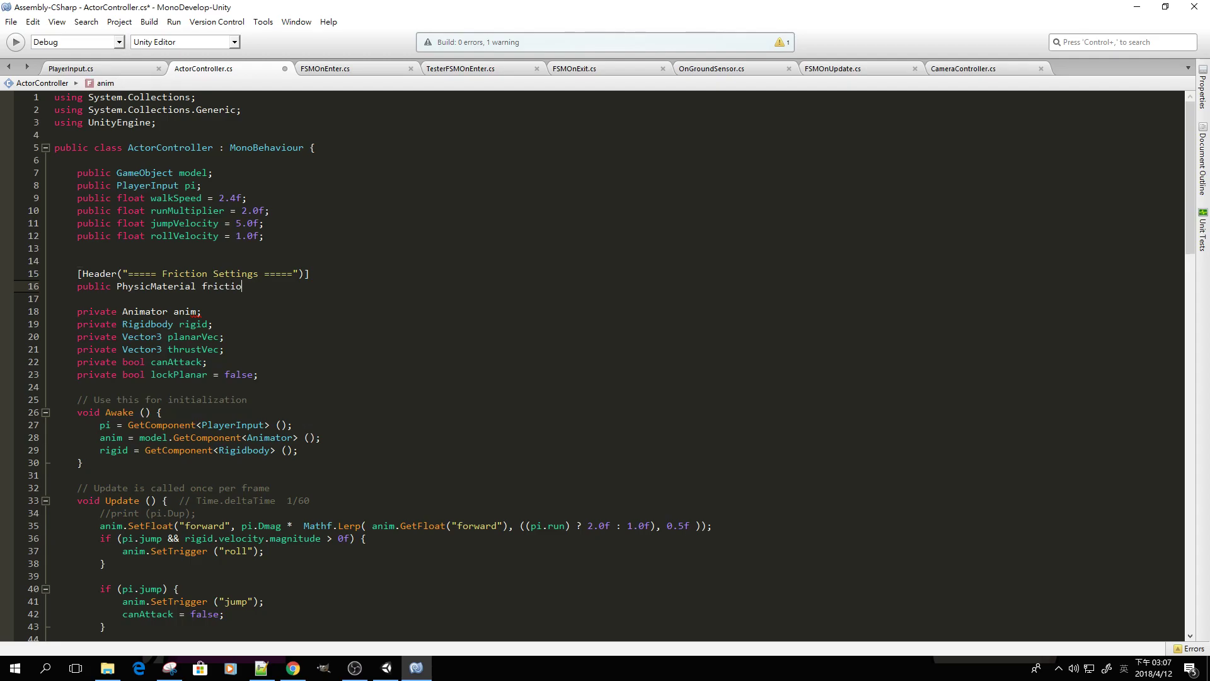
{"action": "type", "text": "nOne;"}
{"action": "key", "text": "Return"}
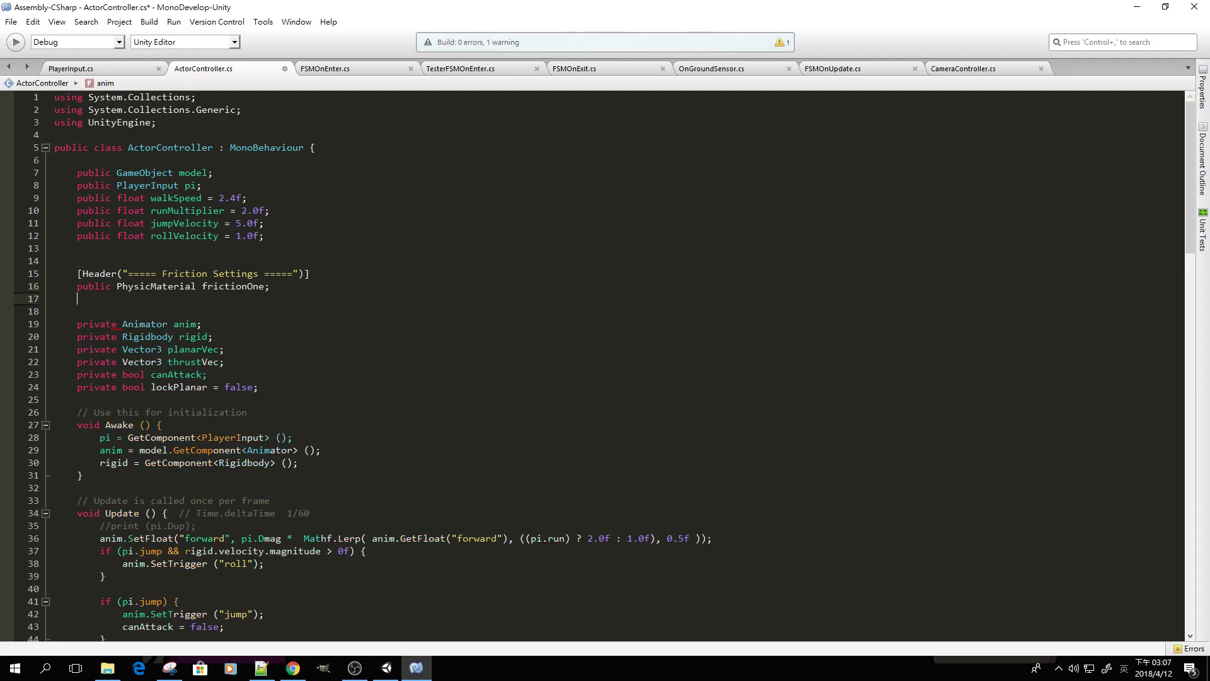
Step: Declare a public PhysicMaterial field named frictionZero below frictionOne and save the script
{"action": "type", "text": "public Phy"}
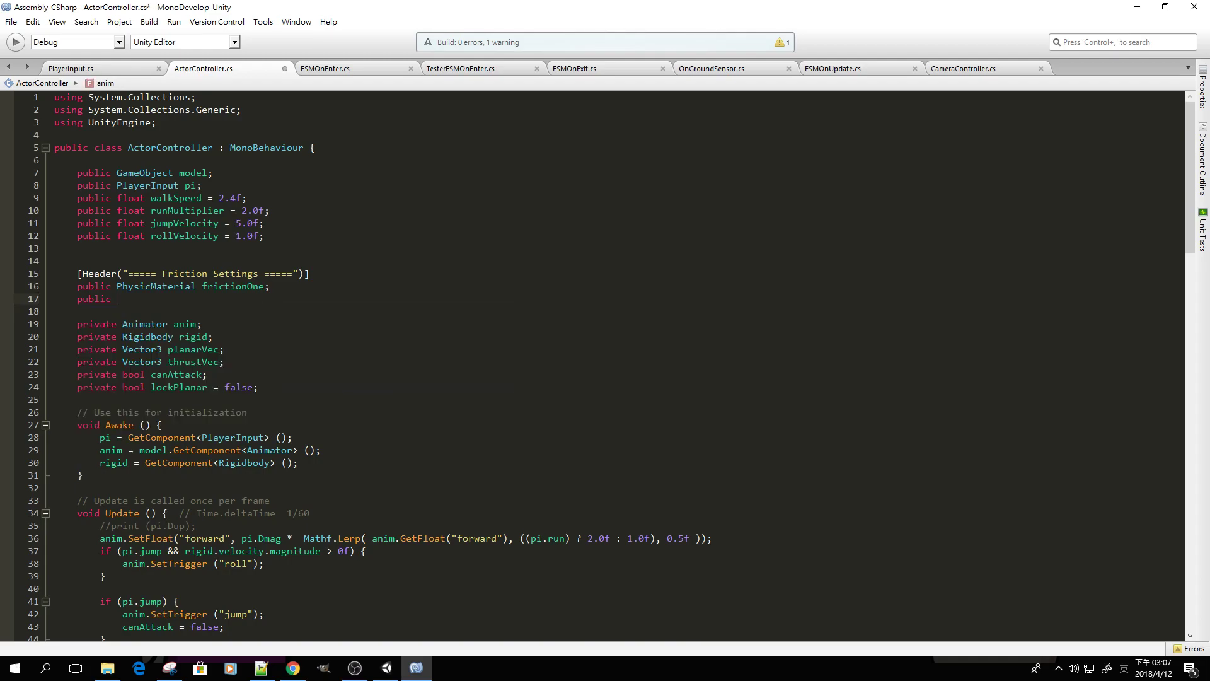
{"action": "key", "text": "Up"}
{"action": "key", "text": "Up"}
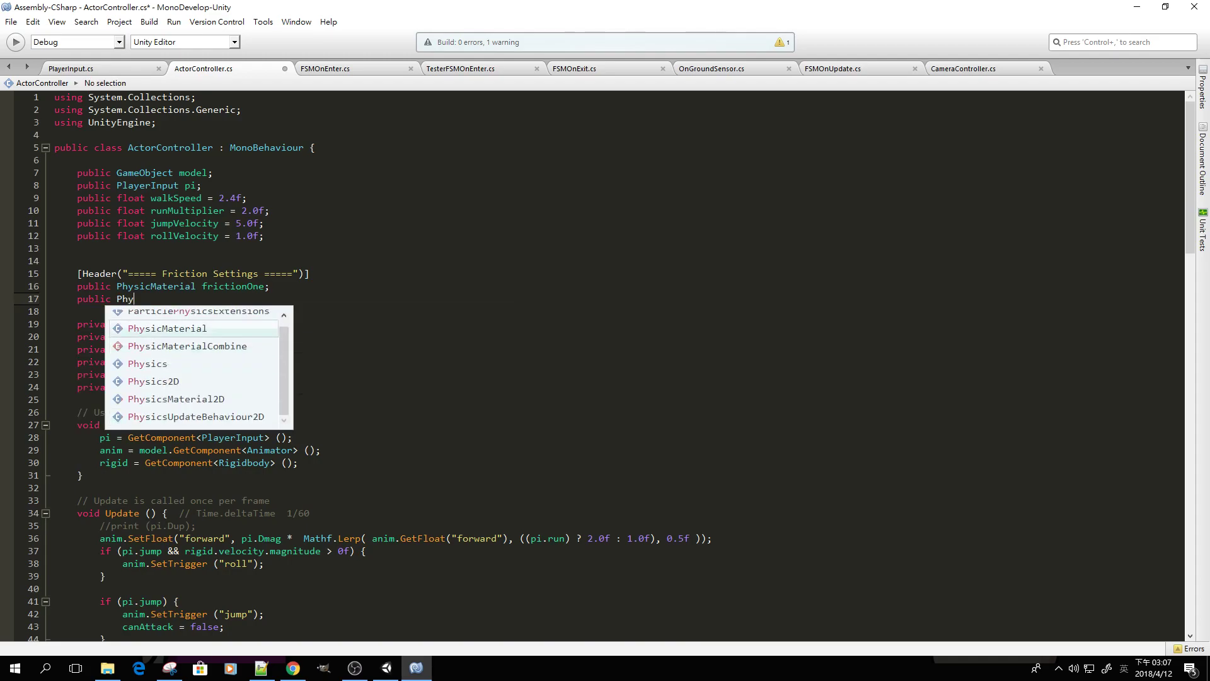
{"action": "type", "text": "sicMaterial frictionZero;"}
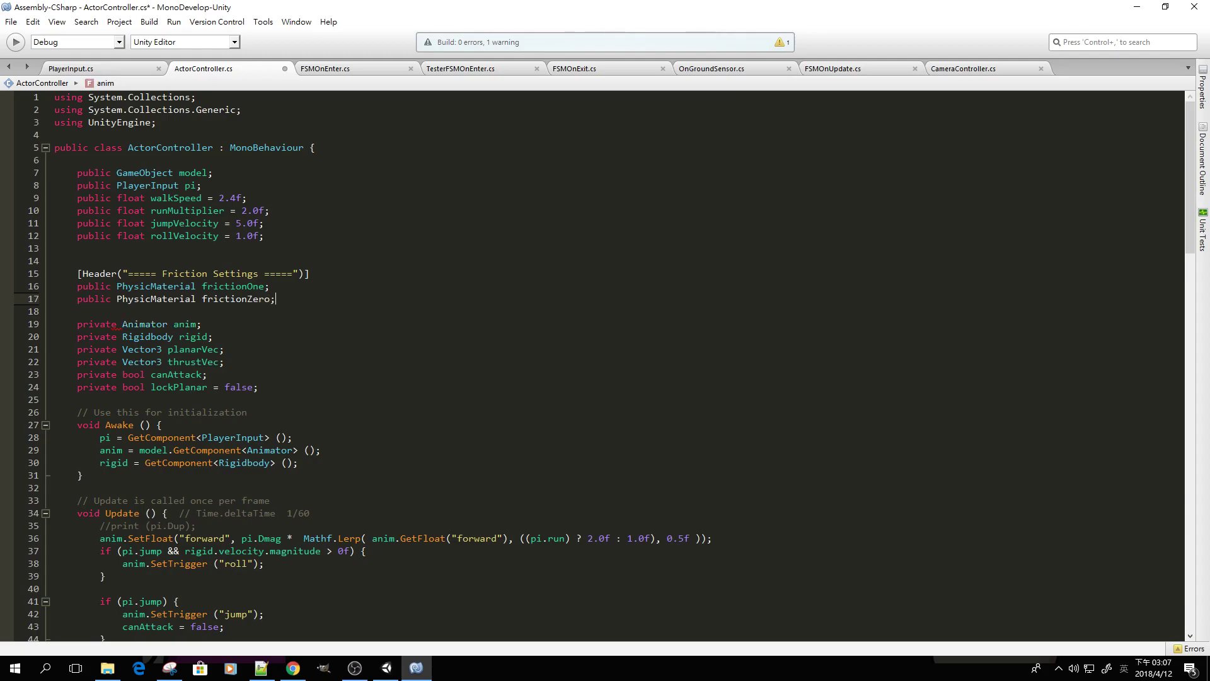
{"action": "key", "text": "ctrl+s"}
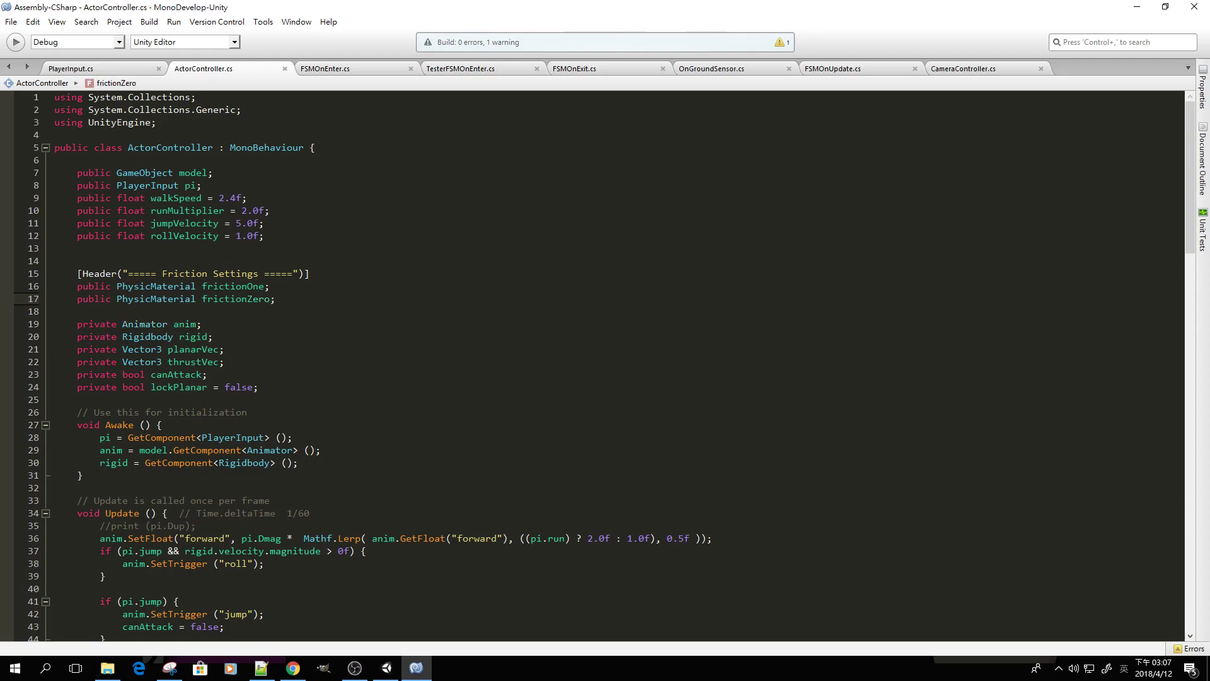
Step: Add a [Space(10)] attribute on the line above the Friction Settings header and save the script
{"action": "left_click", "coordinate": [338, 255]}
{"action": "type", "text": "[S"}
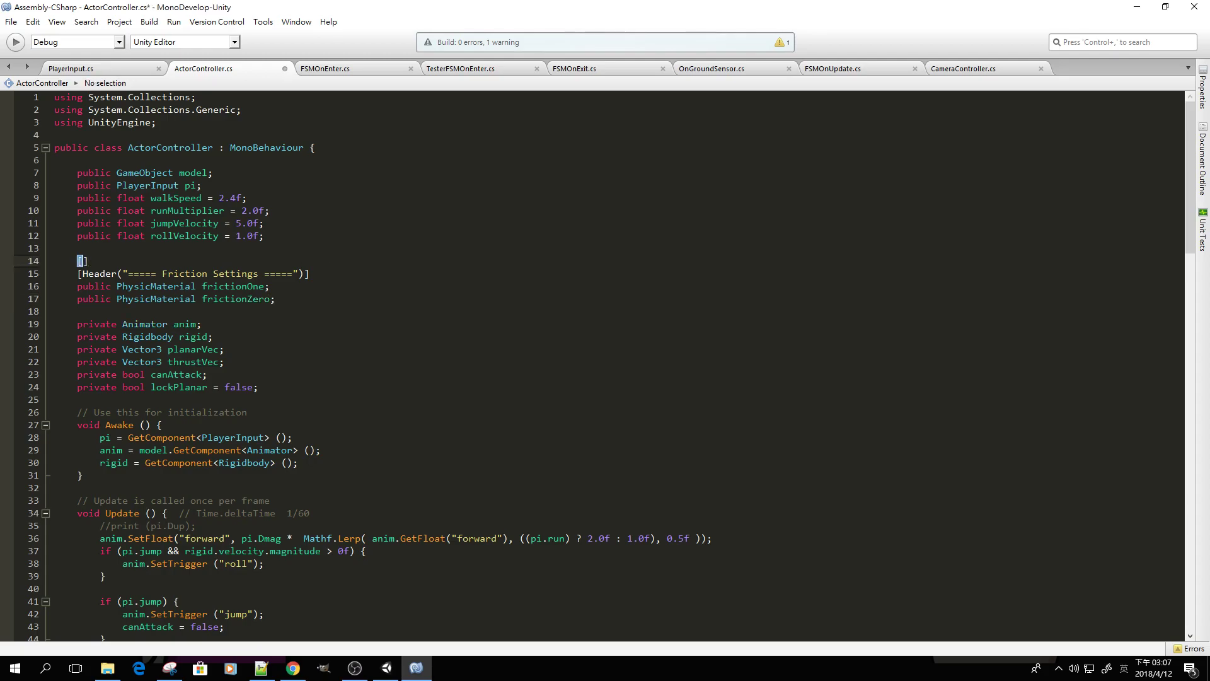
{"action": "type", "text": "pace(10"}
{"action": "key", "text": "ctrl+s"}
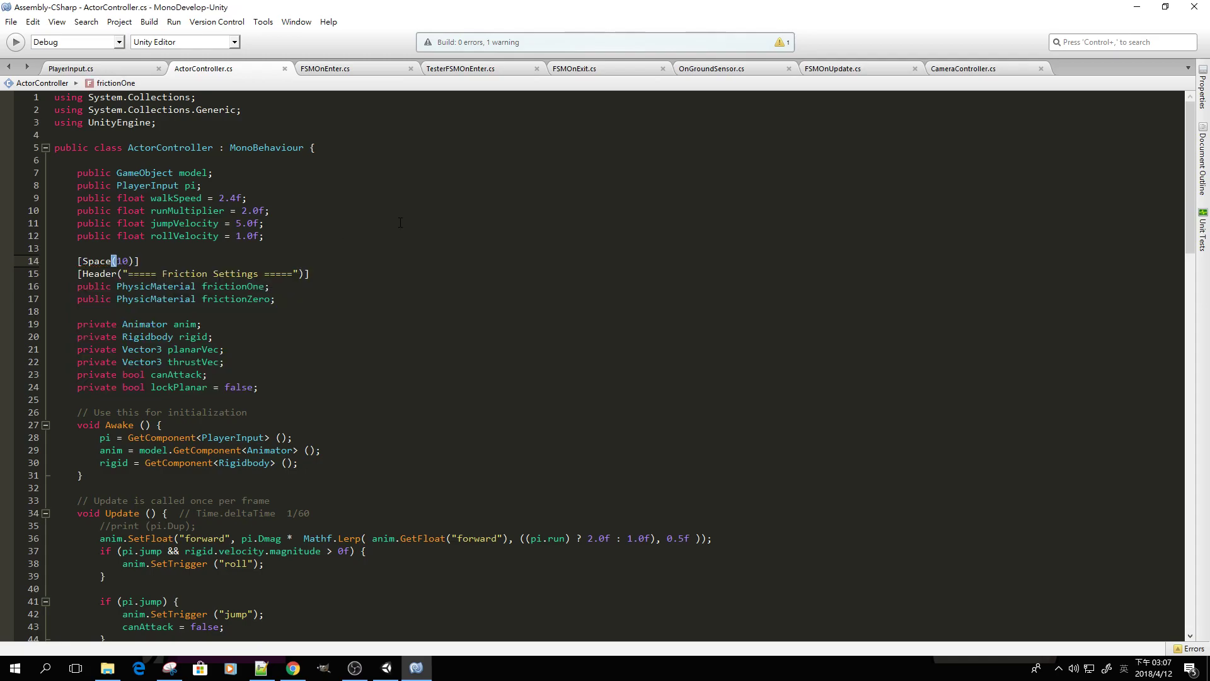
{"action": "left_click", "coordinate": [116, 273]}
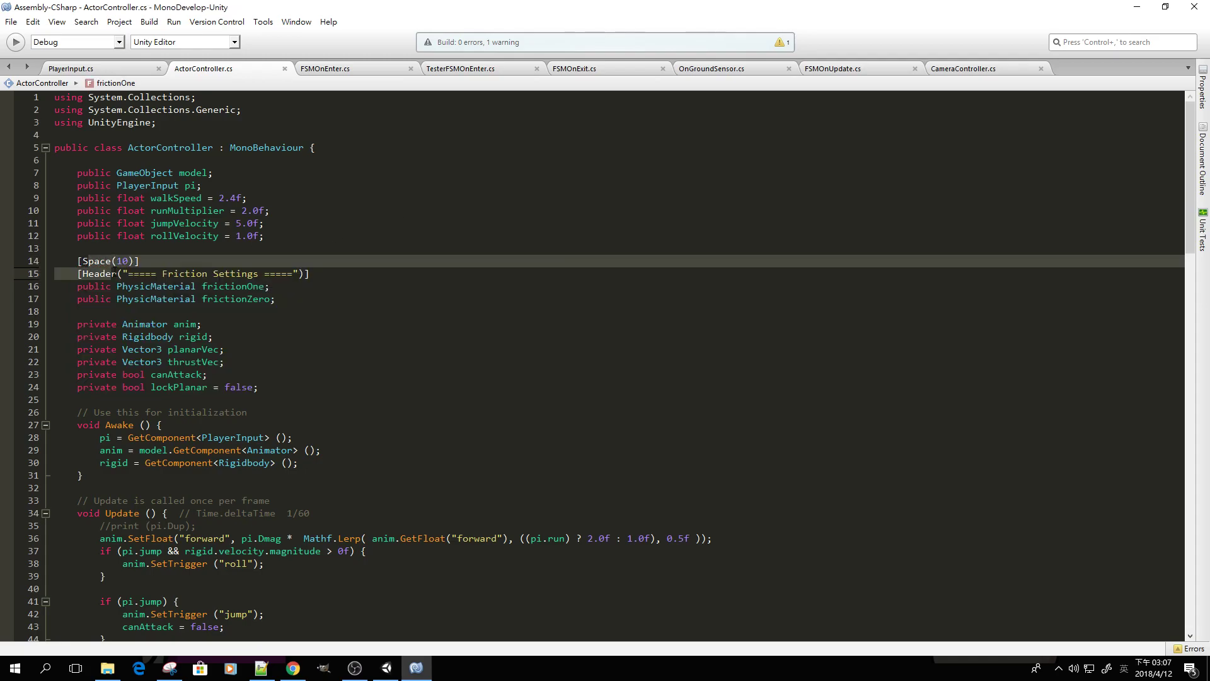
{"action": "mouse_move", "coordinate": [115, 273]}
Step: Switch to Unity and assign the frictionOne and frictionZero assets to the matching Friction One and Friction Zero fields of PlayerHandle's Actor Controller
{"action": "key", "text": "alt+Tab"}
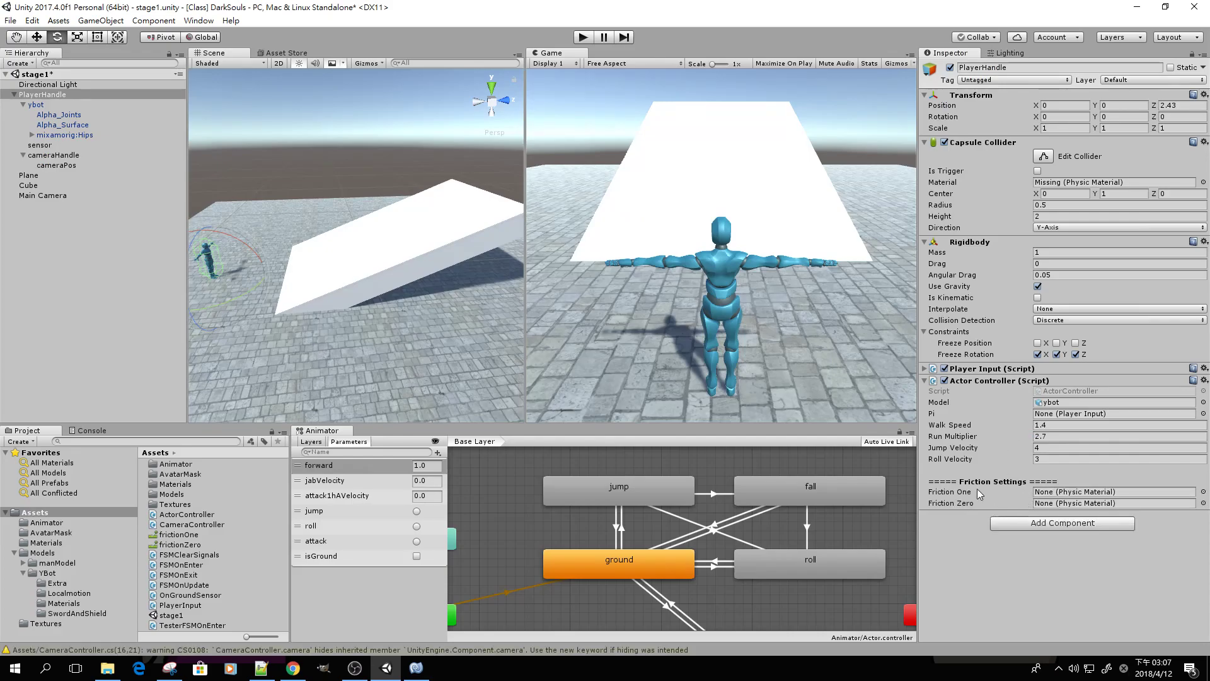
{"action": "left_click_drag", "start_coordinate": [197, 534], "coordinate": [1046, 491]}
{"action": "left_click_drag", "start_coordinate": [180, 546], "coordinate": [1049, 504]}
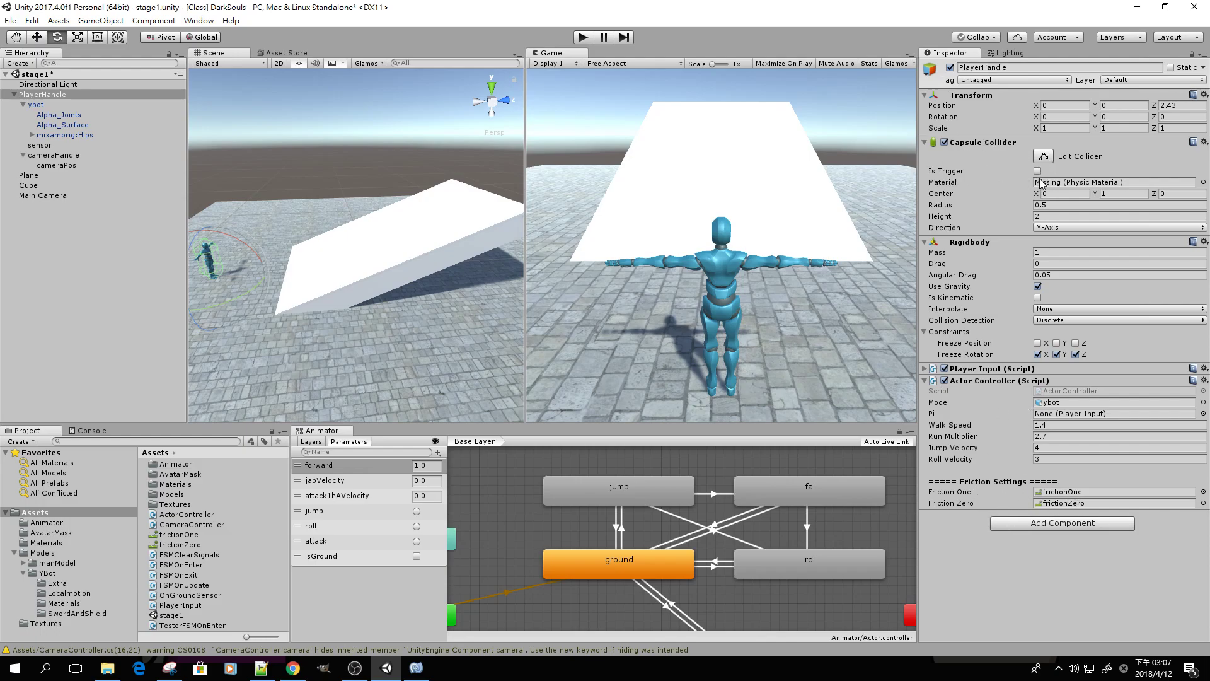
Step: Switch to MonoDevelop, declare a private CapsuleCollider field named col below lockPlanar and save the script
{"action": "key", "text": "alt+Tab"}
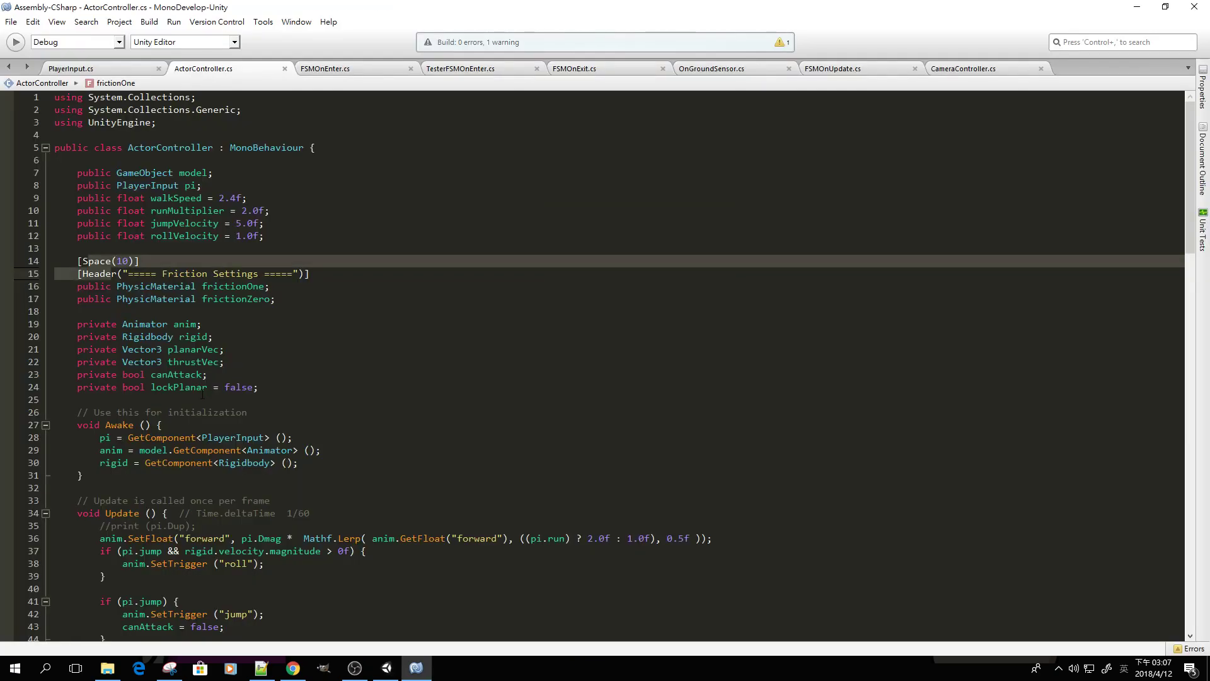
{"action": "left_click", "coordinate": [278, 389]}
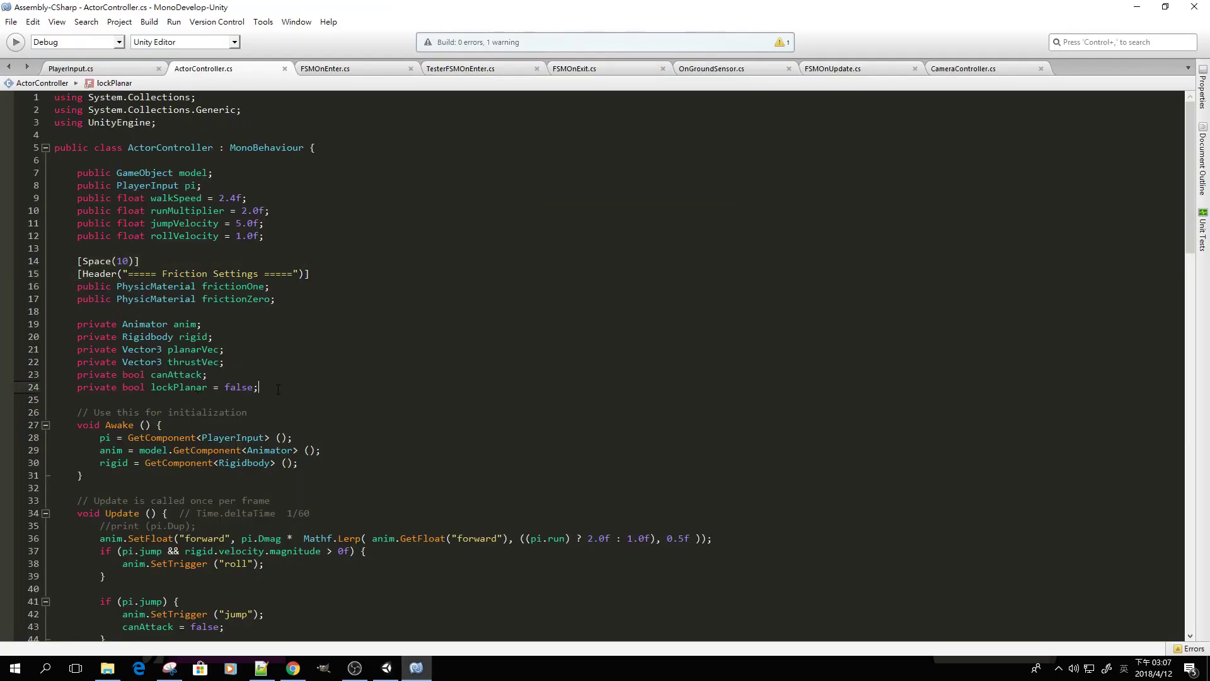
{"action": "key", "text": "Return"}
{"action": "type", "text": "private"}
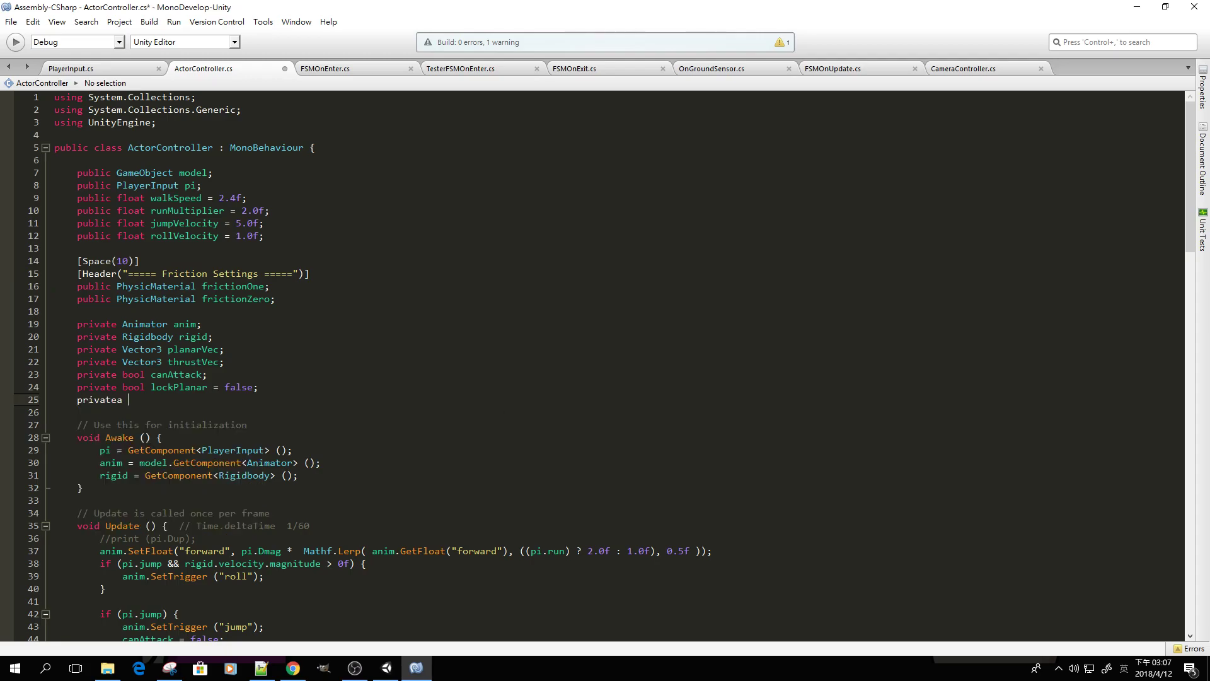
{"action": "type", "text": " Cap"}
{"action": "key", "text": "Return"}
{"action": "type", "text": "col;"}
{"action": "key", "text": "ctrl+s"}
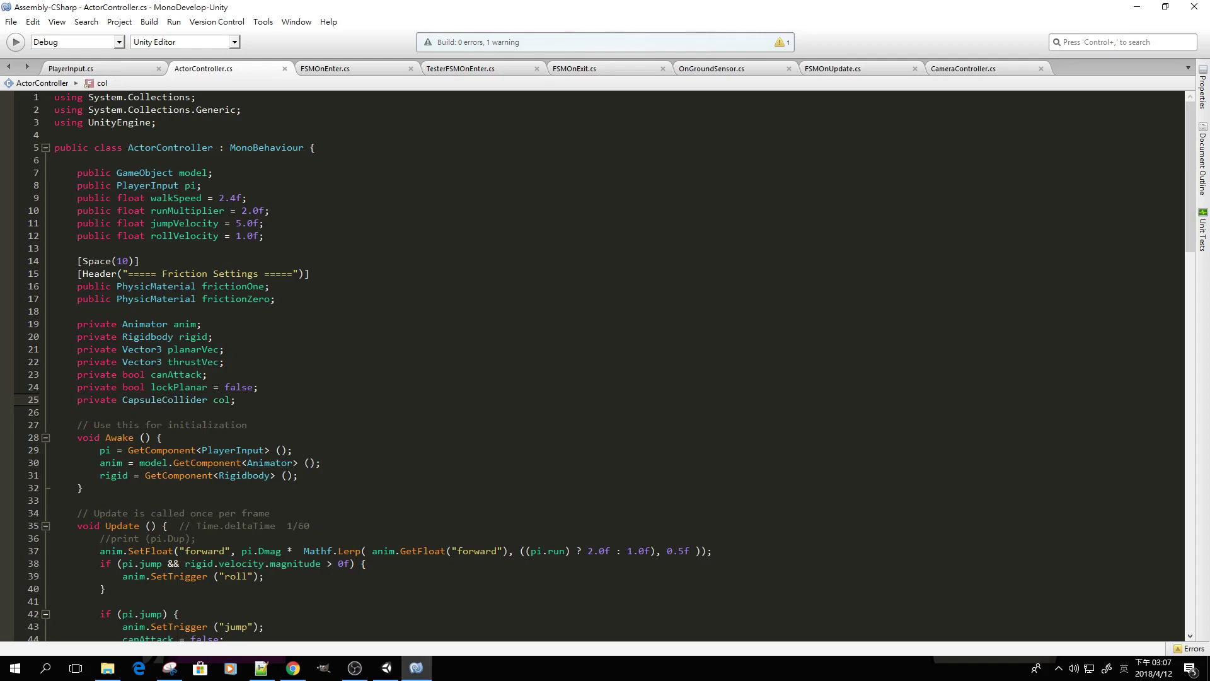
Step: Assign col = GetComponent<CapsuleCollider> (); at the end of the Awake method and save the script
{"action": "left_click", "coordinate": [313, 476]}
{"action": "key", "text": "Return"}
{"action": "type", "text": "col = GetComponent"}
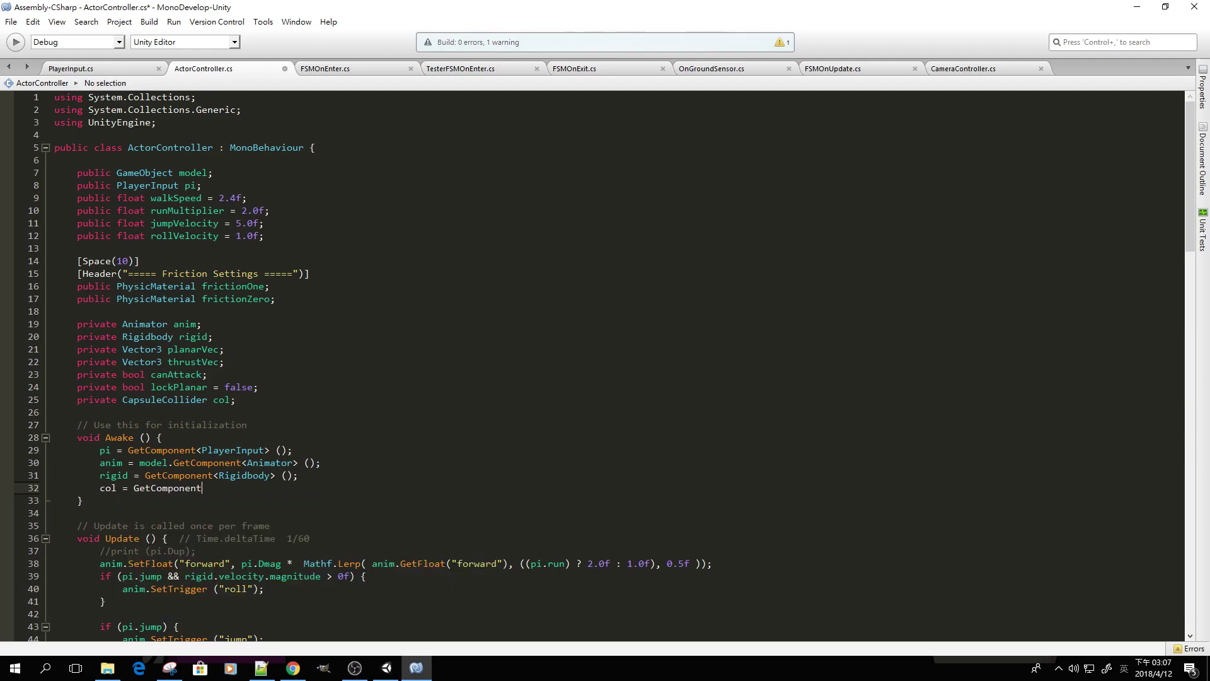
{"action": "type", "text": "<> ();"}
{"action": "key", "text": "Left"}
{"action": "key", "text": "Left"}
{"action": "key", "text": "Left"}
{"action": "key", "text": "Left"}
{"action": "key", "text": "Left"}
{"action": "type", "text": "CapsuleCollider"}
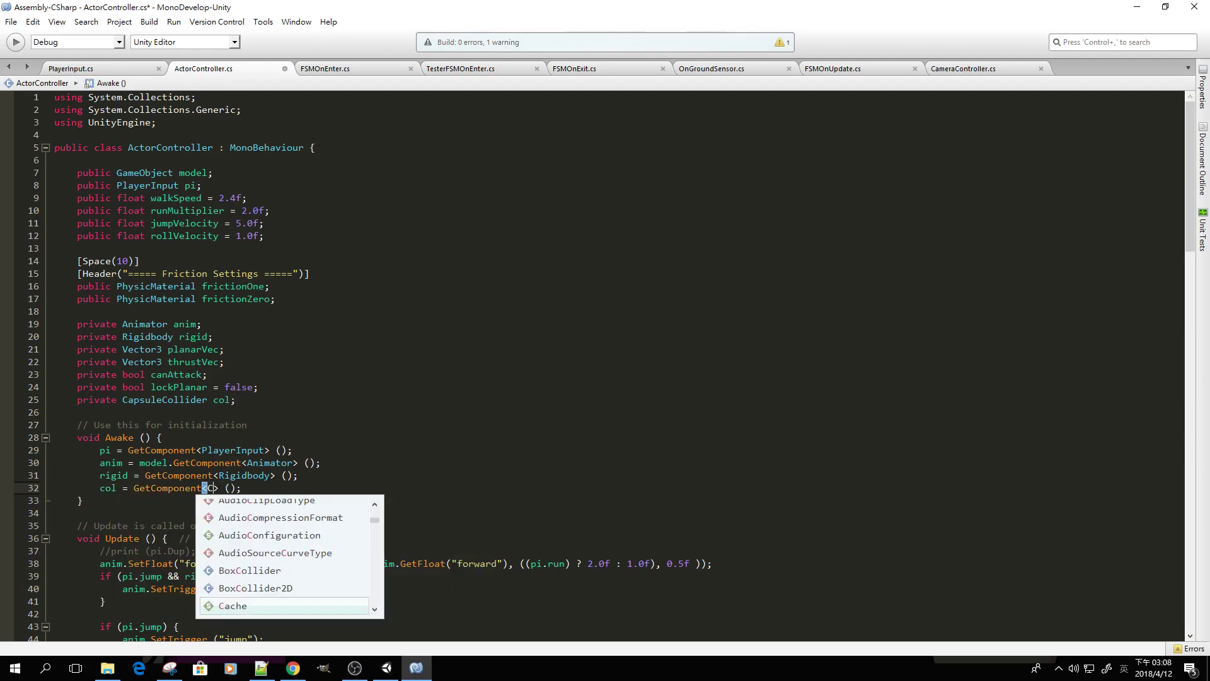
{"action": "key", "text": "ctrl+s"}
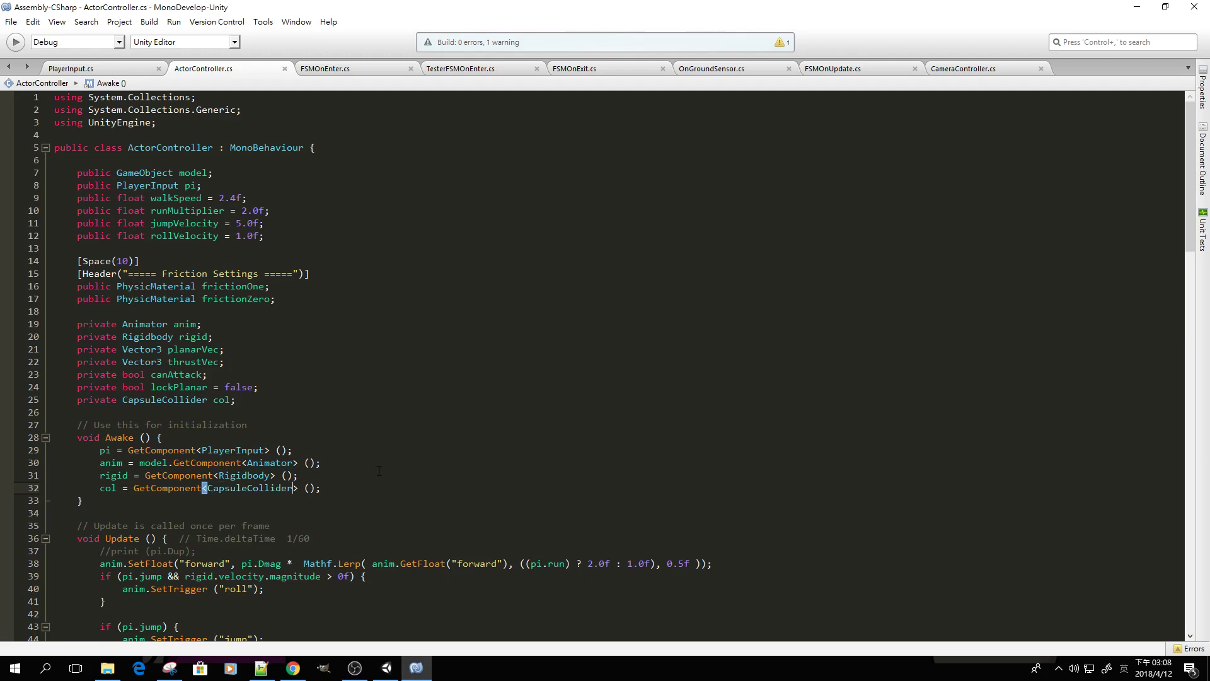
{"action": "scroll", "coordinate": [316, 451], "scroll_direction": "down", "scroll_amount": 5}
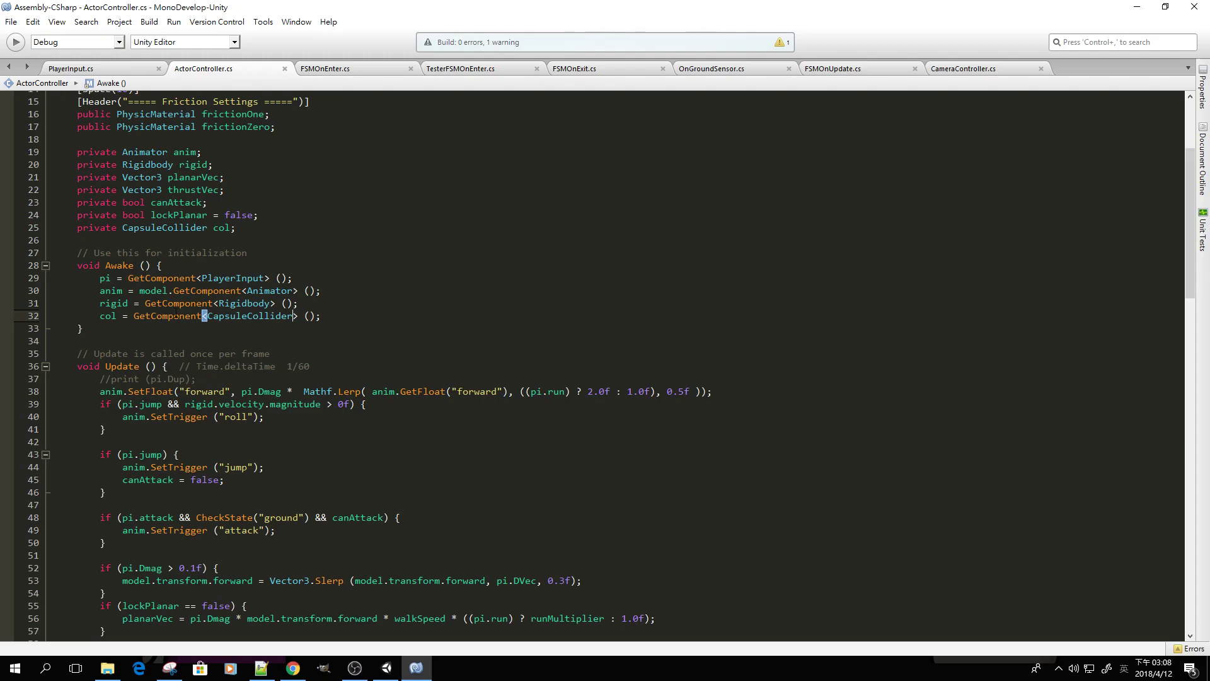
{"action": "left_click", "coordinate": [318, 316]}
{"action": "key", "text": "Return"}
{"action": "type", "text": "col.me"}
{"action": "key", "text": "BackSpace"}
{"action": "type", "text": "a"}
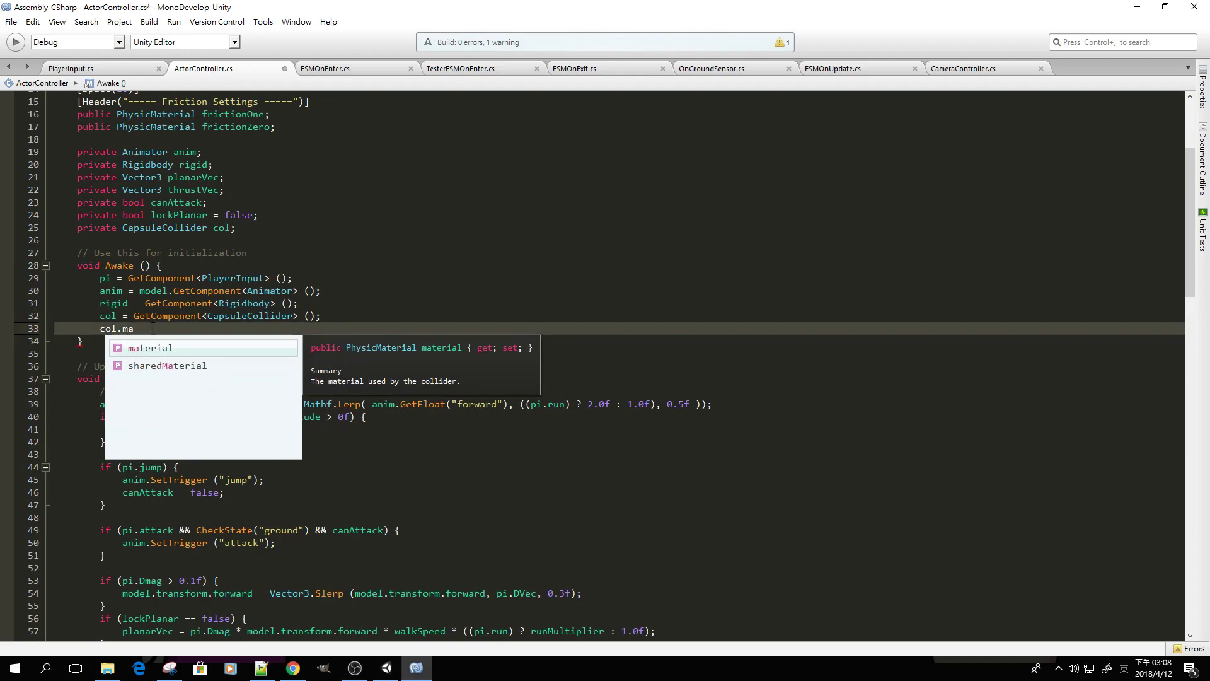
{"action": "key", "text": "ctrl+z"}
{"action": "key", "text": "ctrl+s"}
Step: Switch to Unity and add the FSMOnExit behaviour to the Animator's ground state
{"action": "scroll", "coordinate": [161, 357], "scroll_direction": "down", "scroll_amount": 9}
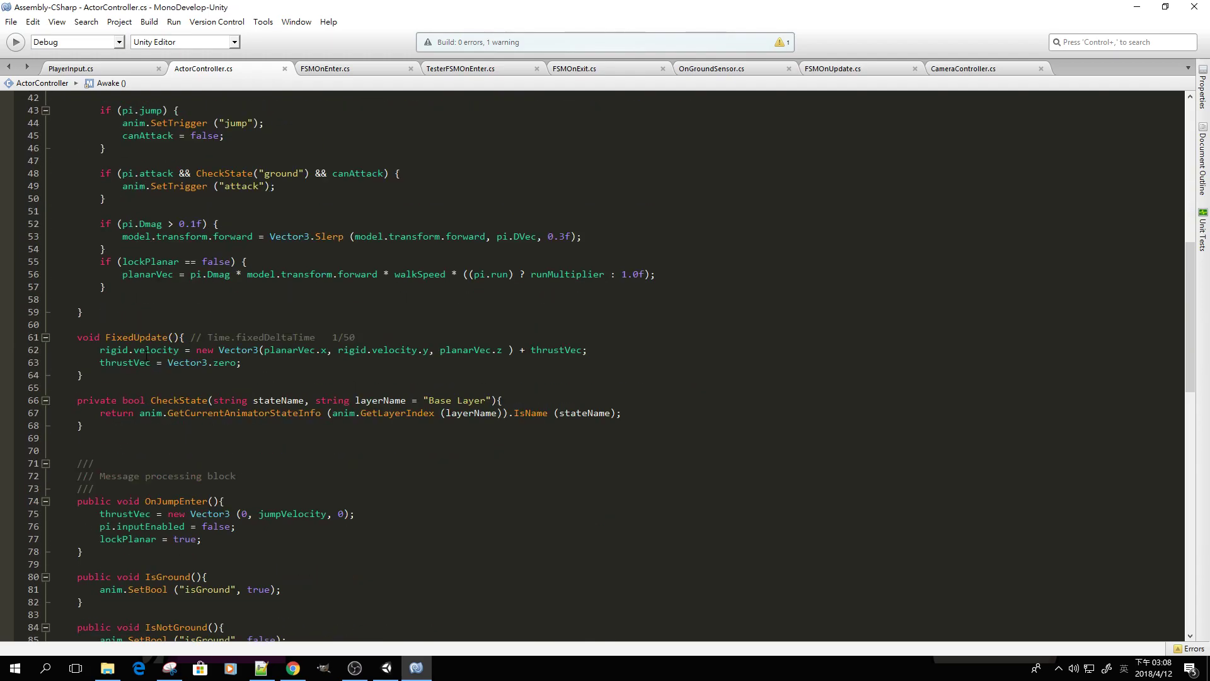
{"action": "scroll", "coordinate": [161, 357], "scroll_direction": "down", "scroll_amount": 6}
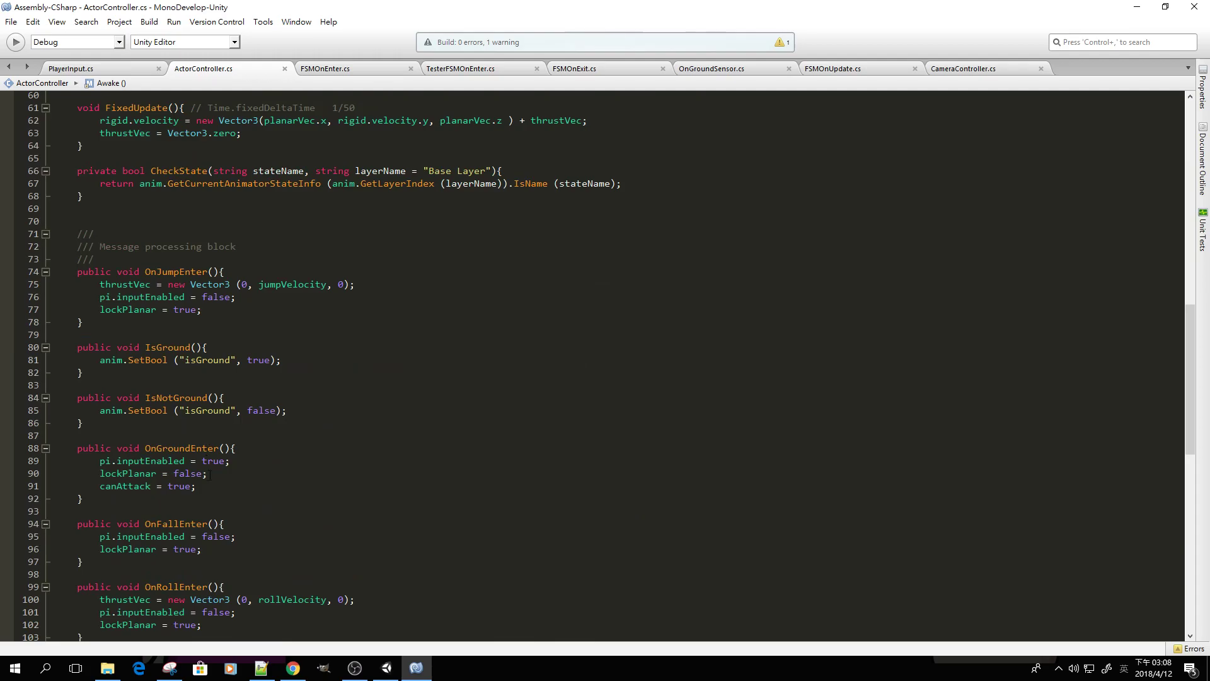
{"action": "scroll", "coordinate": [181, 458], "scroll_direction": "down", "scroll_amount": 2}
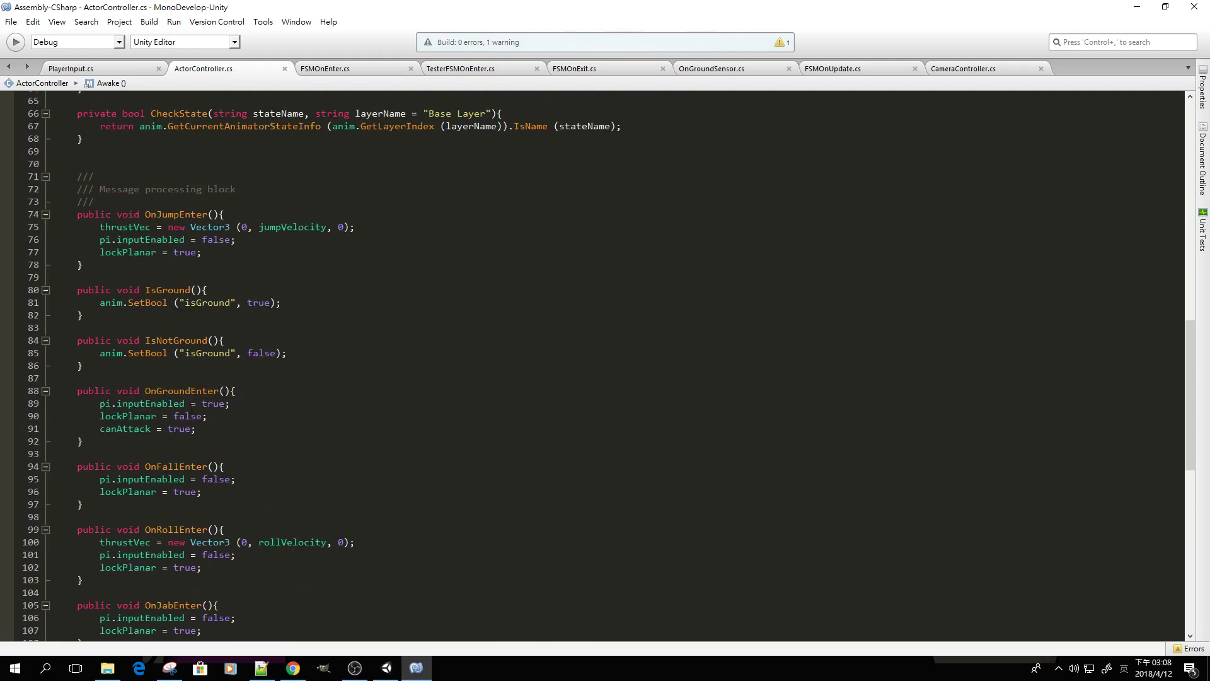
{"action": "left_click", "coordinate": [386, 667]}
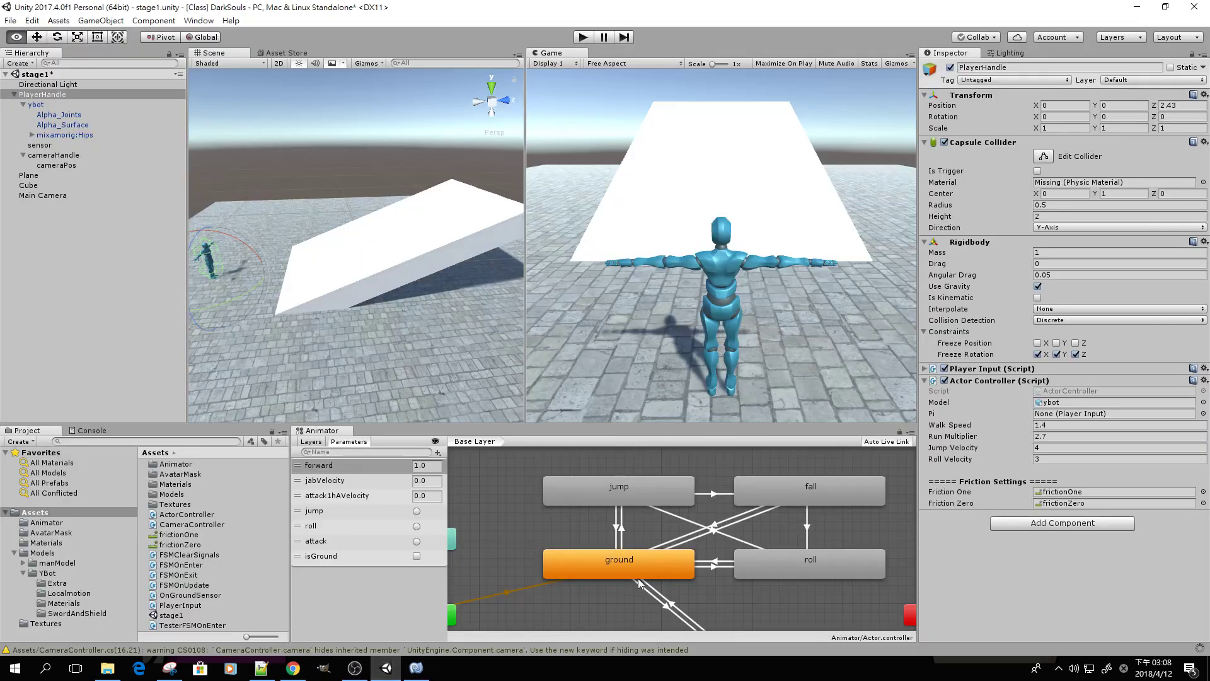
{"action": "left_click", "coordinate": [681, 559]}
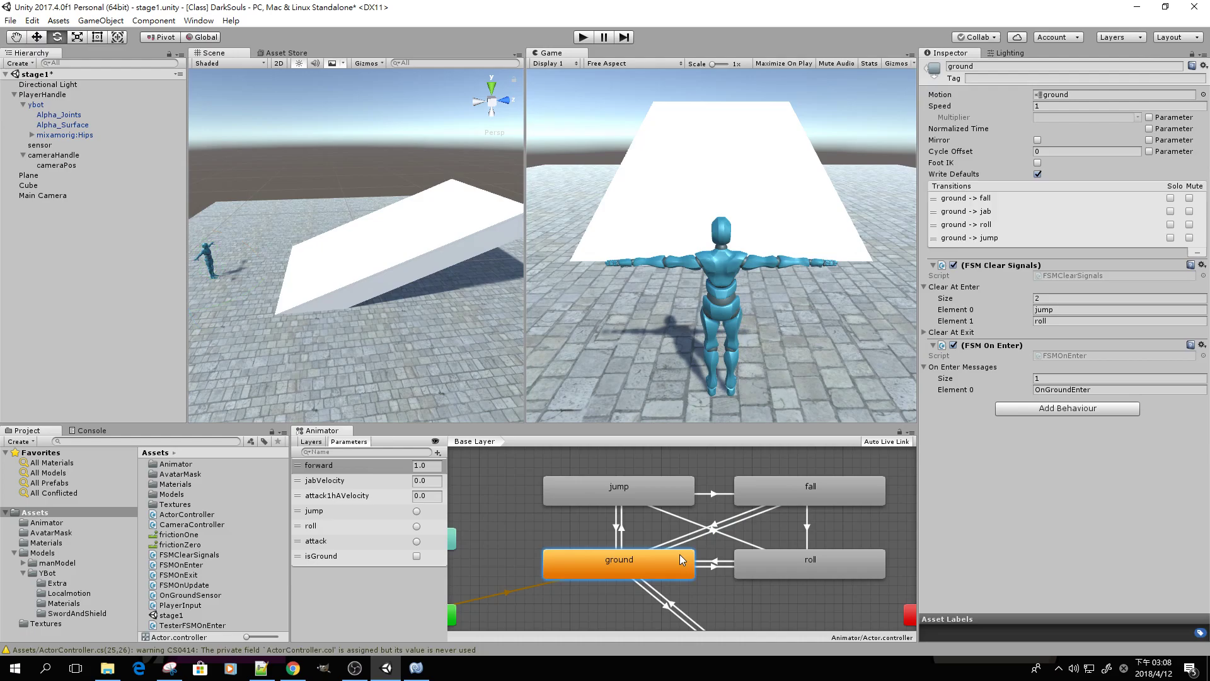
{"action": "left_click", "coordinate": [1065, 408]}
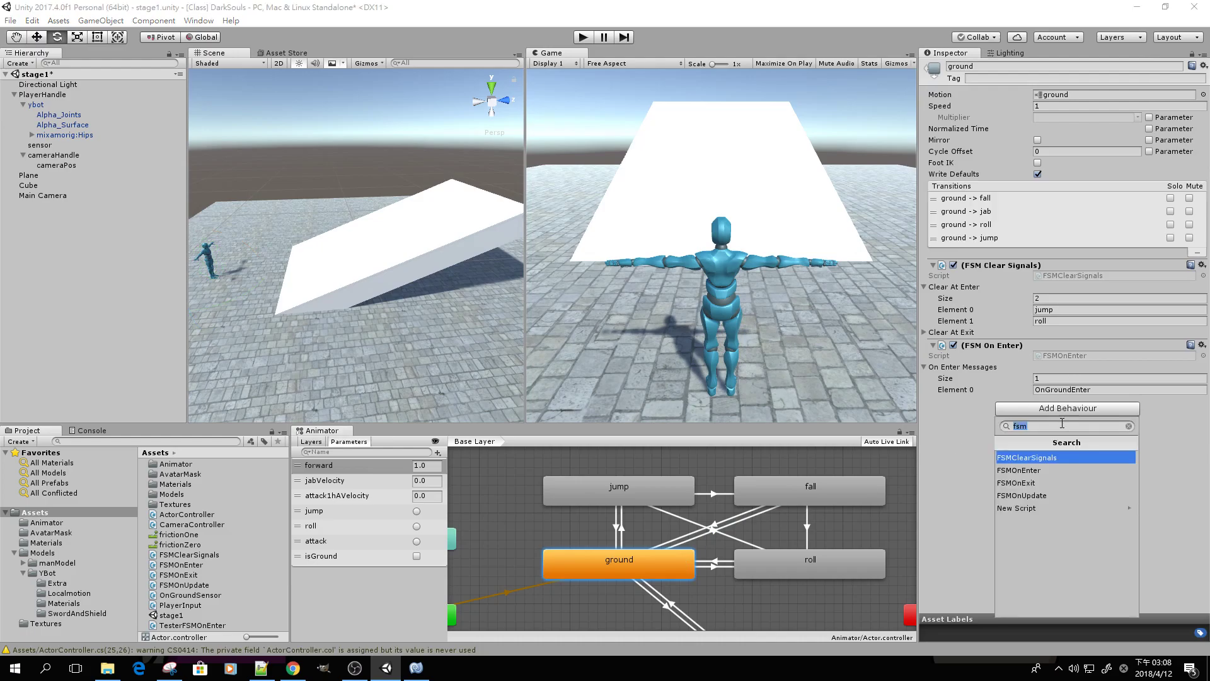
{"action": "left_click", "coordinate": [1051, 483]}
Step: Set the ground state's On Exit Messages size to 1 and enter OnGroundExit as Element 0
{"action": "left_click", "coordinate": [1051, 434]}
{"action": "type", "text": "1"}
{"action": "key", "text": "Tab"}
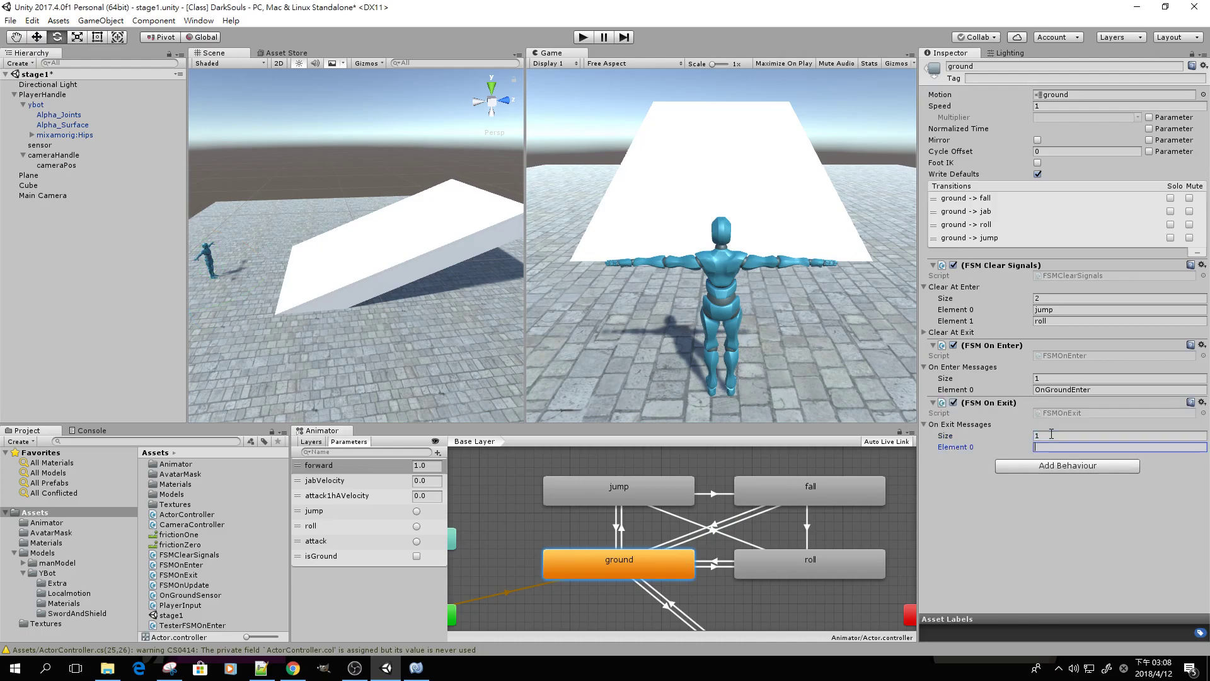
{"action": "type", "text": "OnGroundExit"}
Step: Switch to MonoDevelop and add an empty public void OnGroundExit() method below OnGroundEnter in ActorController.cs
{"action": "left_click", "coordinate": [415, 665]}
{"action": "left_click", "coordinate": [160, 437]}
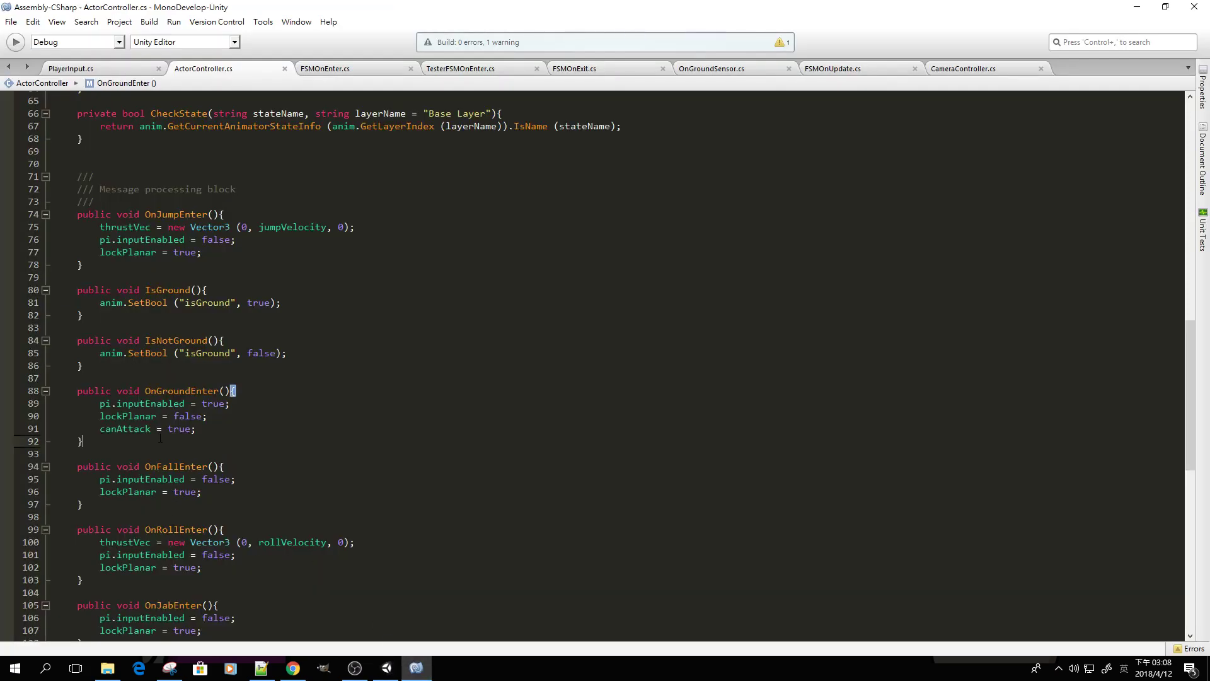
{"action": "key", "text": "Return"}
{"action": "key", "text": "Return"}
{"action": "type", "text": "publici voi"}
{"action": "key", "text": "BackSpace"}
{"action": "key", "text": "BackSpace"}
{"action": "key", "text": "BackSpace"}
{"action": "key", "text": "BackSpace"}
{"action": "type", "text": "void OnGroundExit(){"}
{"action": "key", "text": "Return"}
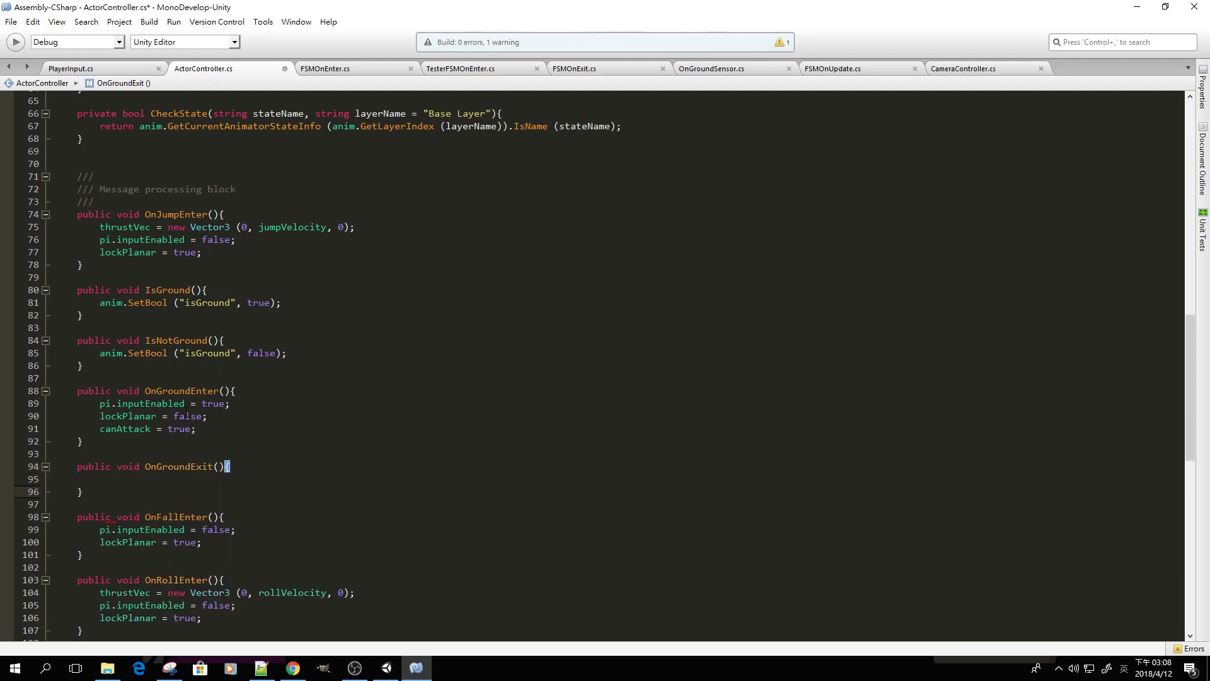
Step: Add col.material = frictionOne; at the end of the OnGroundEnter method and save the script
{"action": "left_click", "coordinate": [216, 428]}
{"action": "key", "text": "Return"}
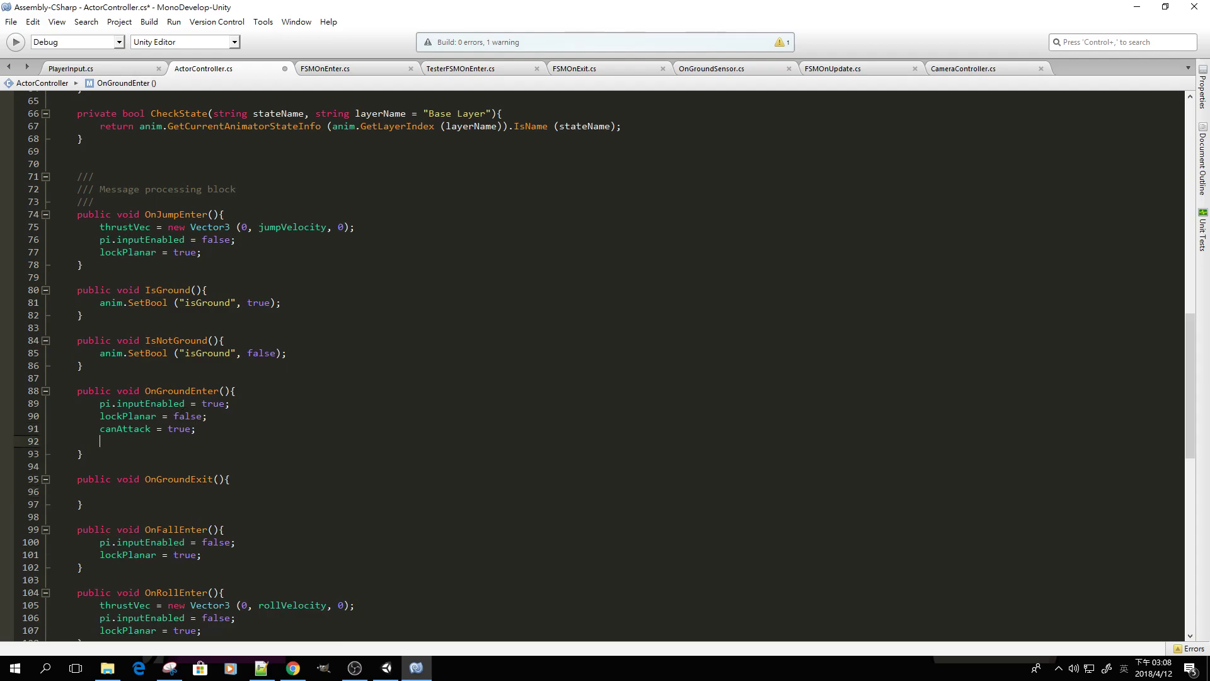
{"action": "type", "text": "col.a"}
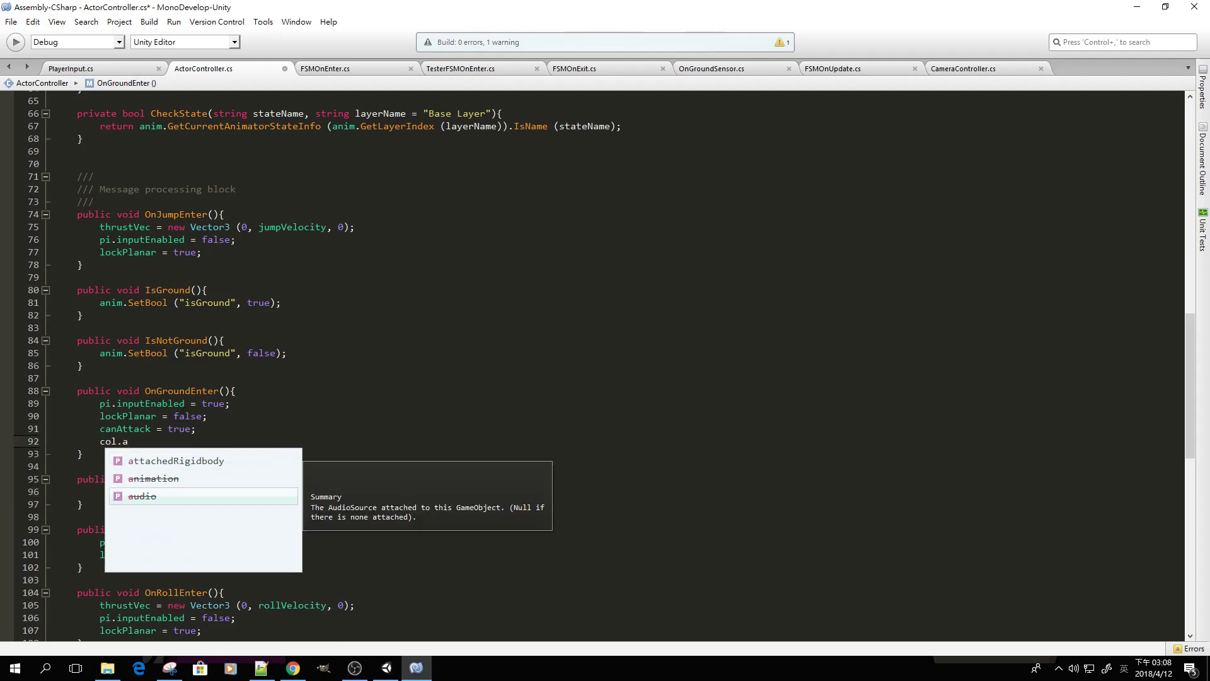
{"action": "key", "text": "BackSpace"}
{"action": "type", "text": "material = "}
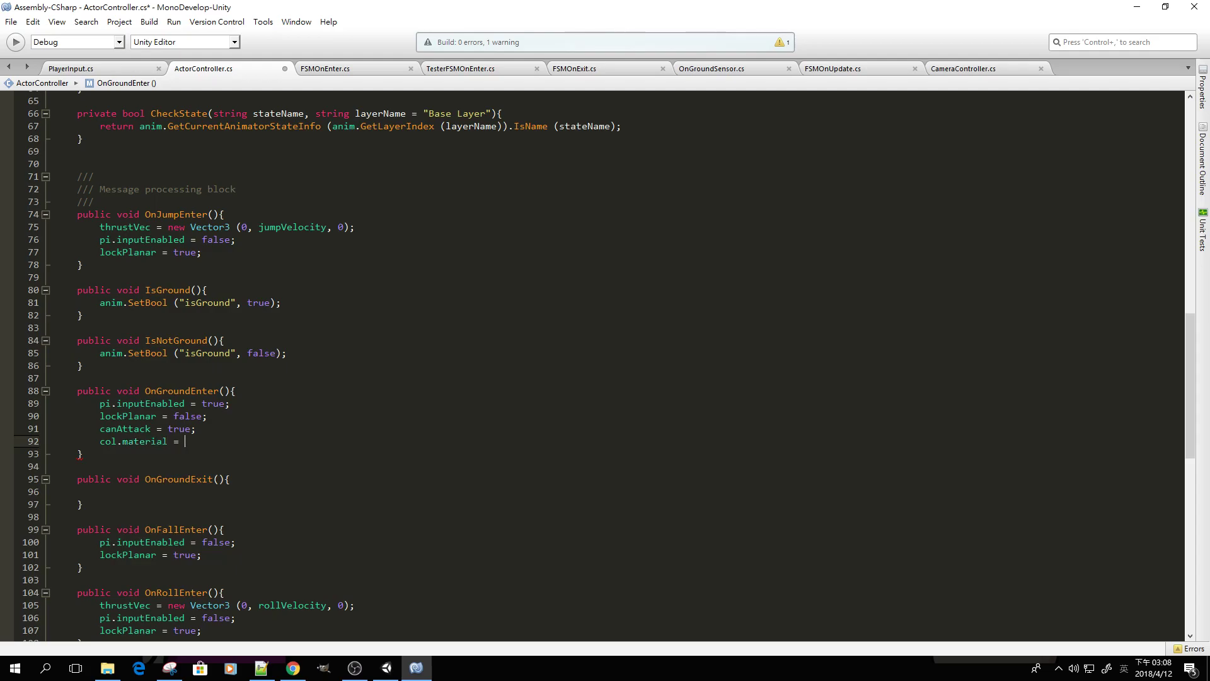
{"action": "type", "text": "fri"}
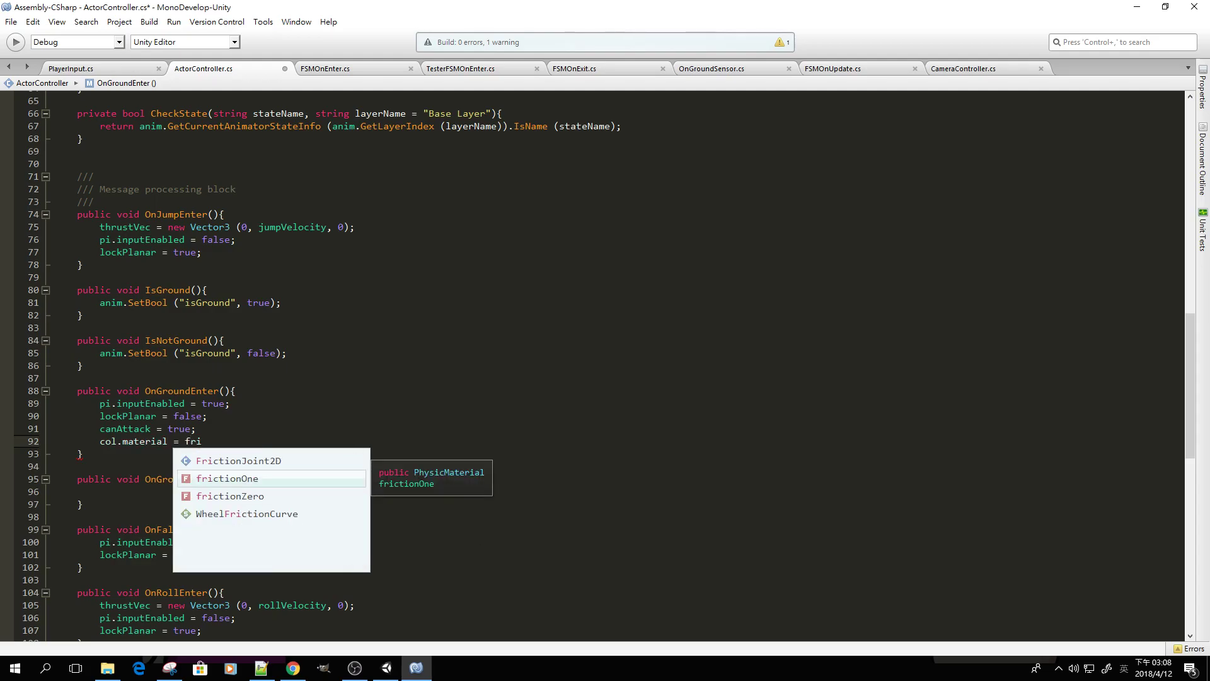
{"action": "key", "text": "Return"}
{"action": "type", "text": ";"}
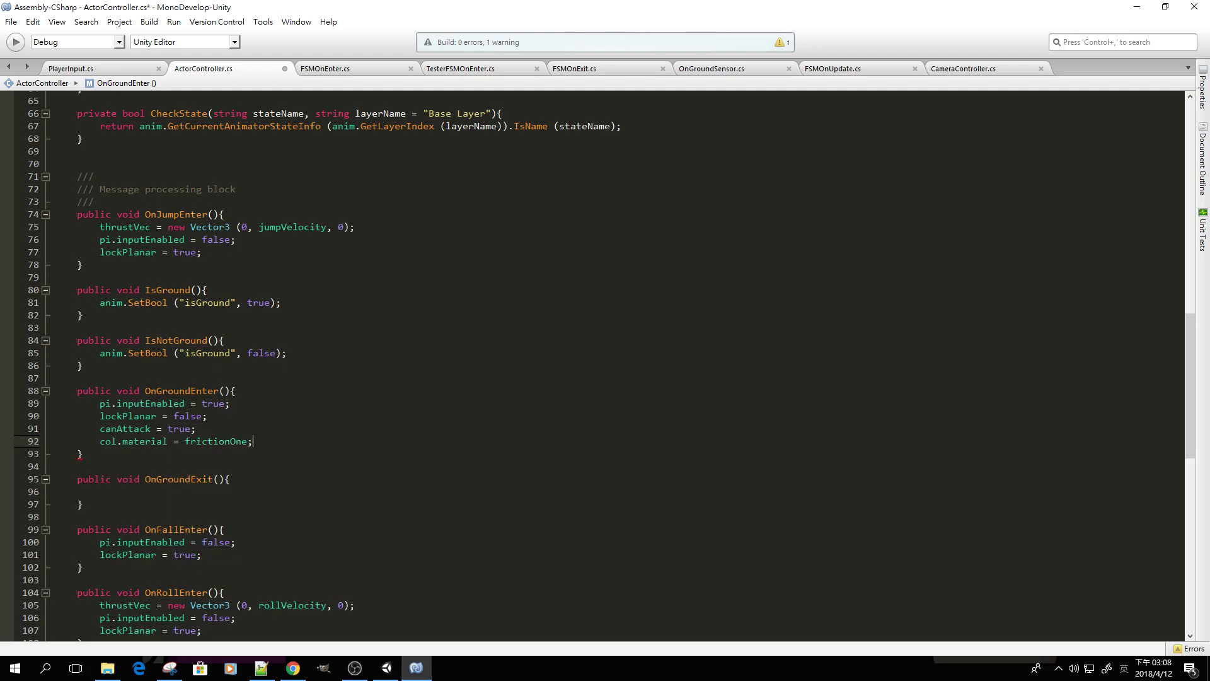
{"action": "key", "text": "ctrl+s"}
Step: Copy the col.material line into OnGroundExit, change its value to frictionZero and save the script
{"action": "left_click", "coordinate": [187, 444]}
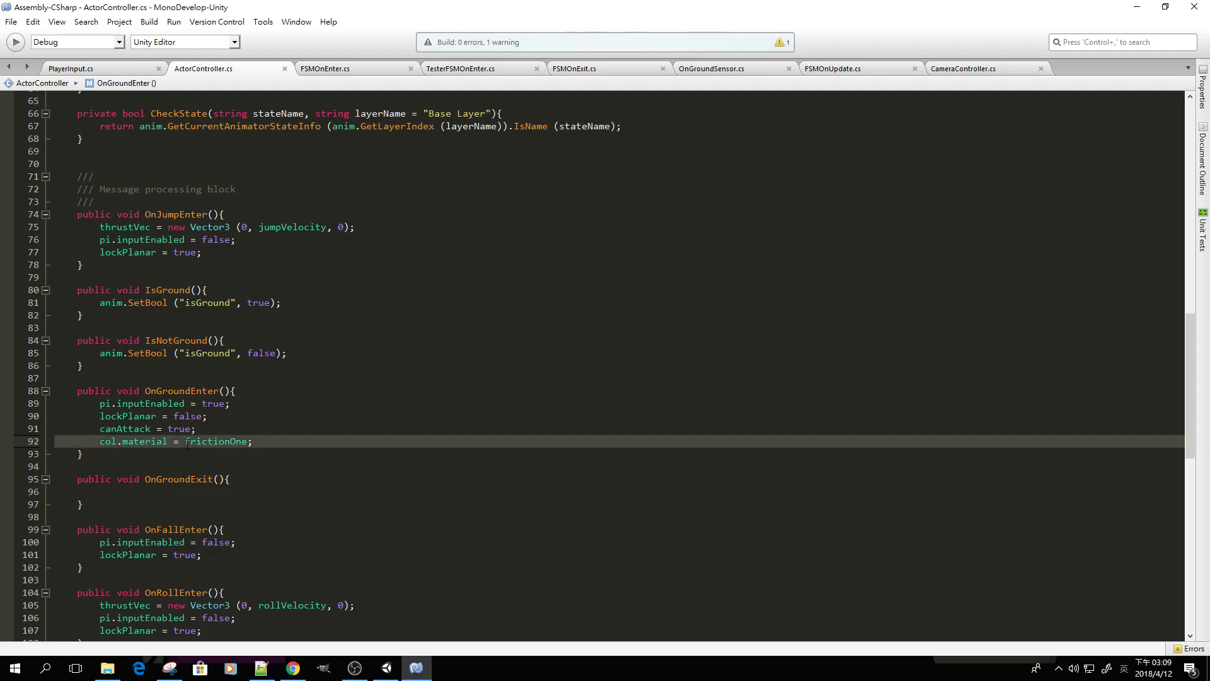
{"action": "key", "text": "Down"}
{"action": "key", "text": "Down"}
{"action": "key", "text": "Down"}
{"action": "key", "text": "Down"}
{"action": "type", "text": "col.material = frictionOne;"}
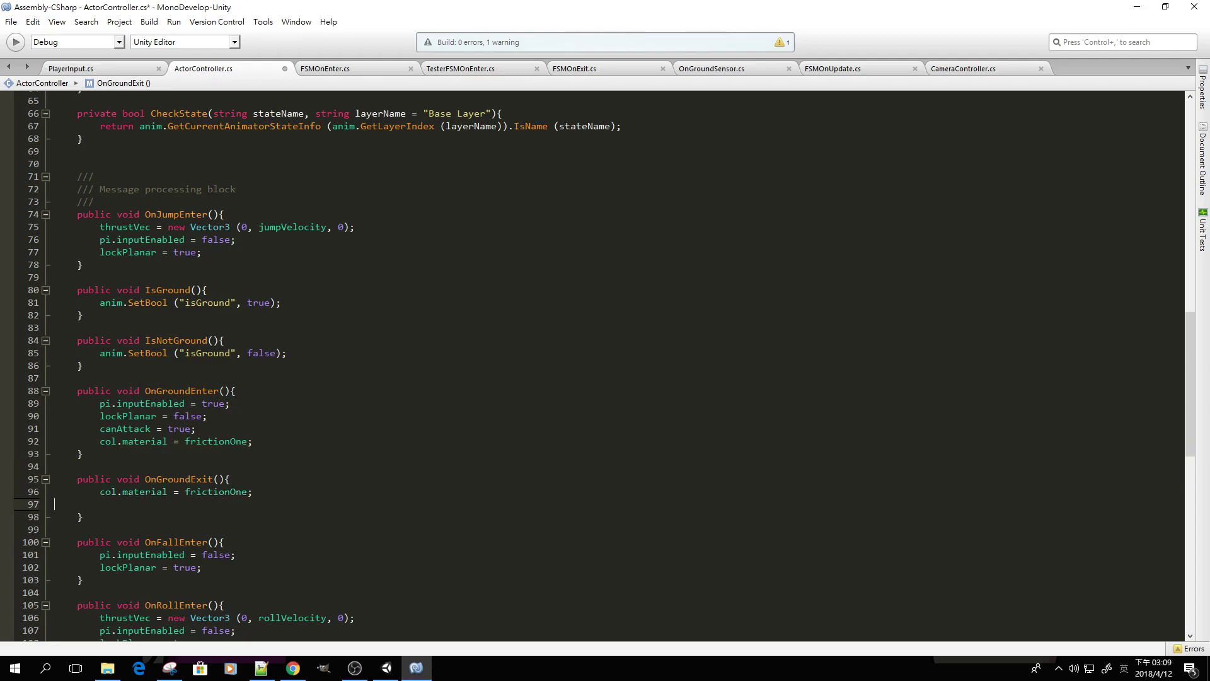
{"action": "key", "text": "BackSpace"}
{"action": "key", "text": "Left"}
{"action": "key", "text": "BackSpace"}
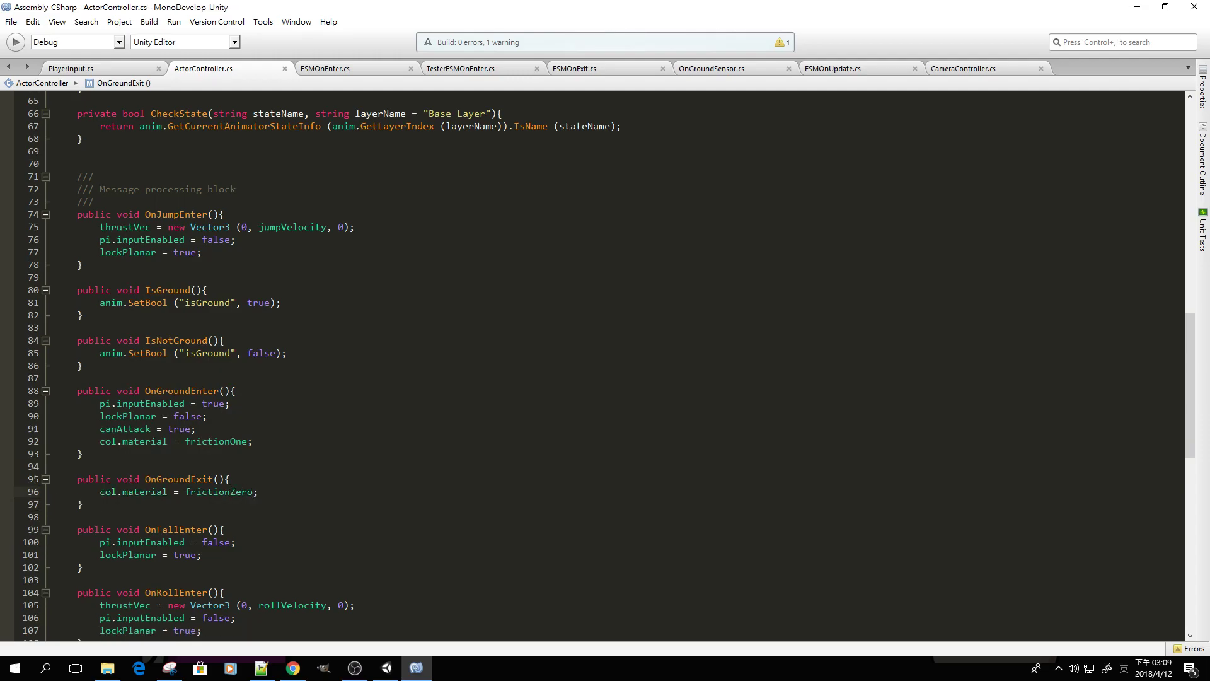
Step: Switch to Unity and play-test running up the ramp, steepening it to about -57° X rotation and checking PlayerHandle's collider material
{"action": "key", "text": "alt+Tab"}
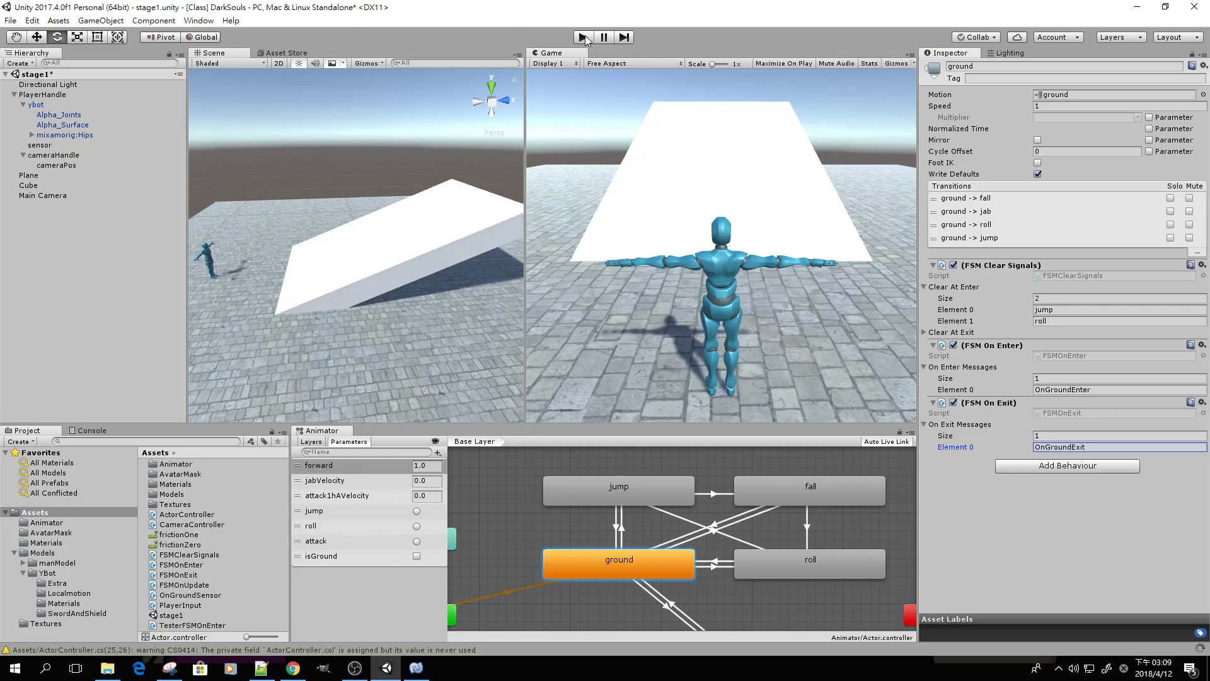
{"action": "left_click", "coordinate": [583, 38]}
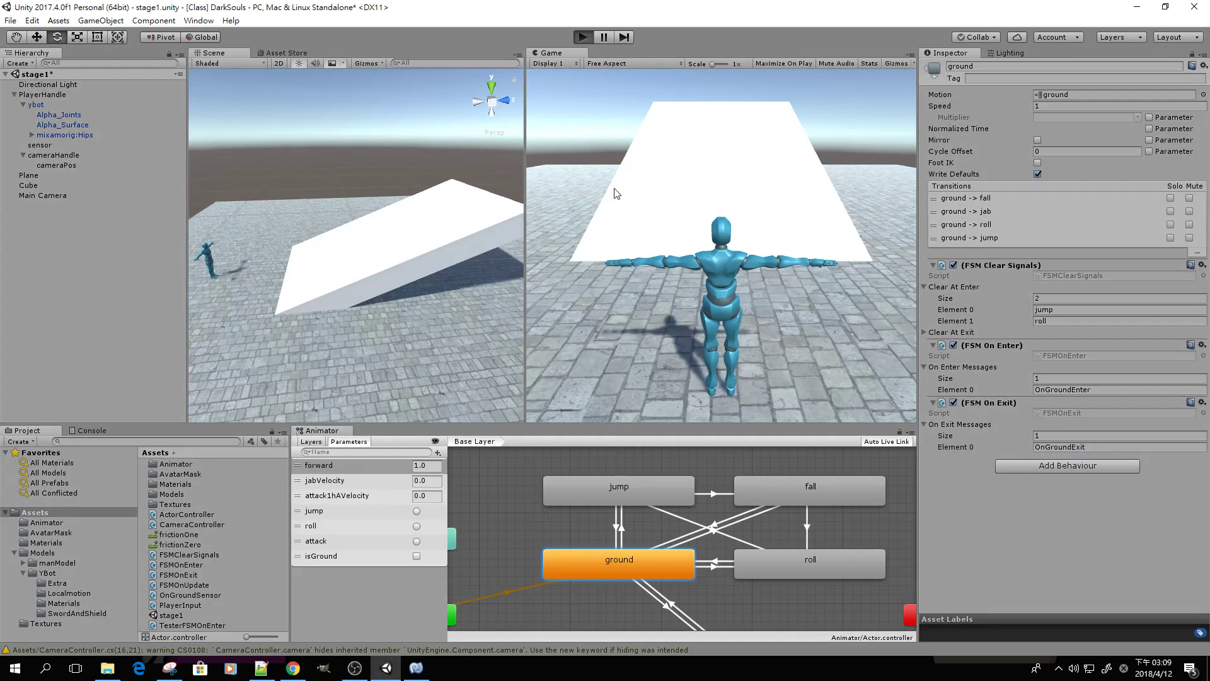
{"action": "key", "text": "w"}
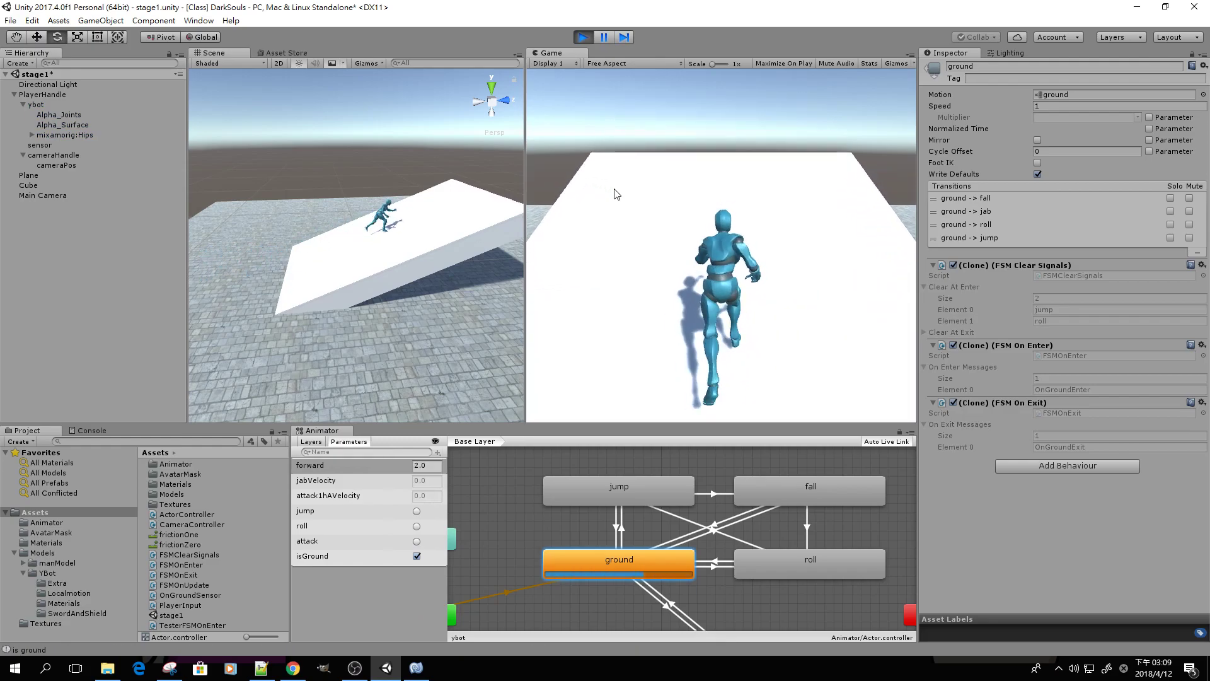
{"action": "left_click", "coordinate": [415, 248]}
{"action": "left_click_drag", "start_coordinate": [361, 225], "coordinate": [305, 194]}
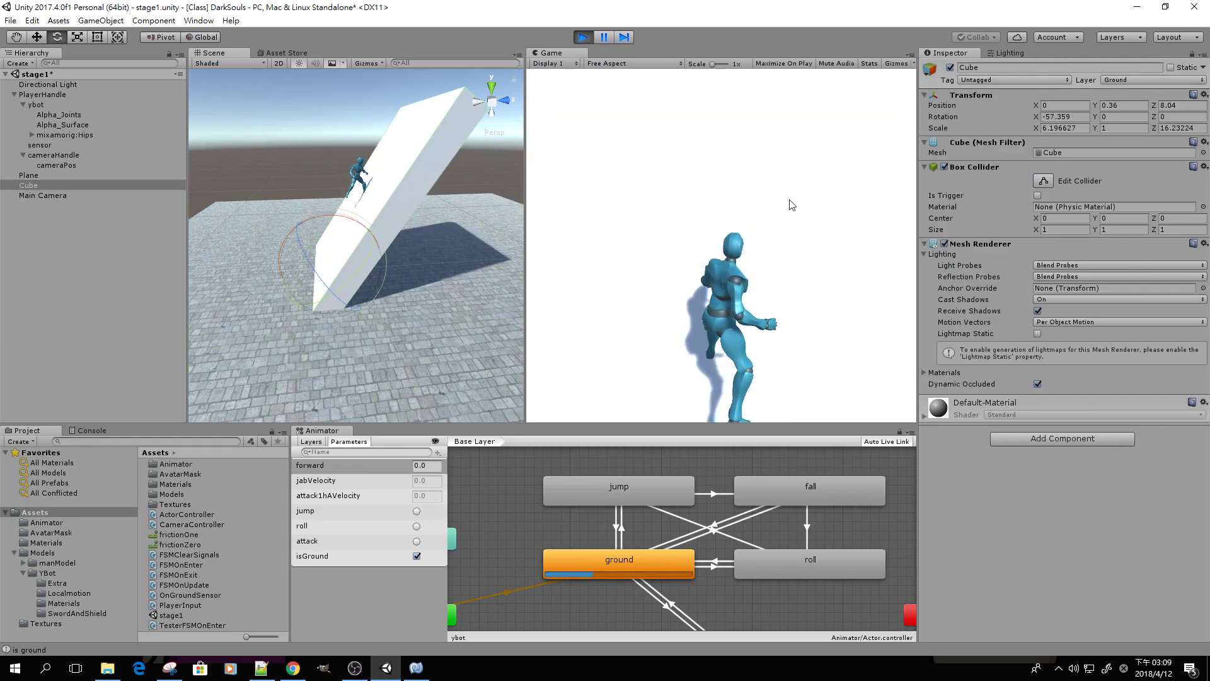
{"action": "left_click", "coordinate": [53, 94]}
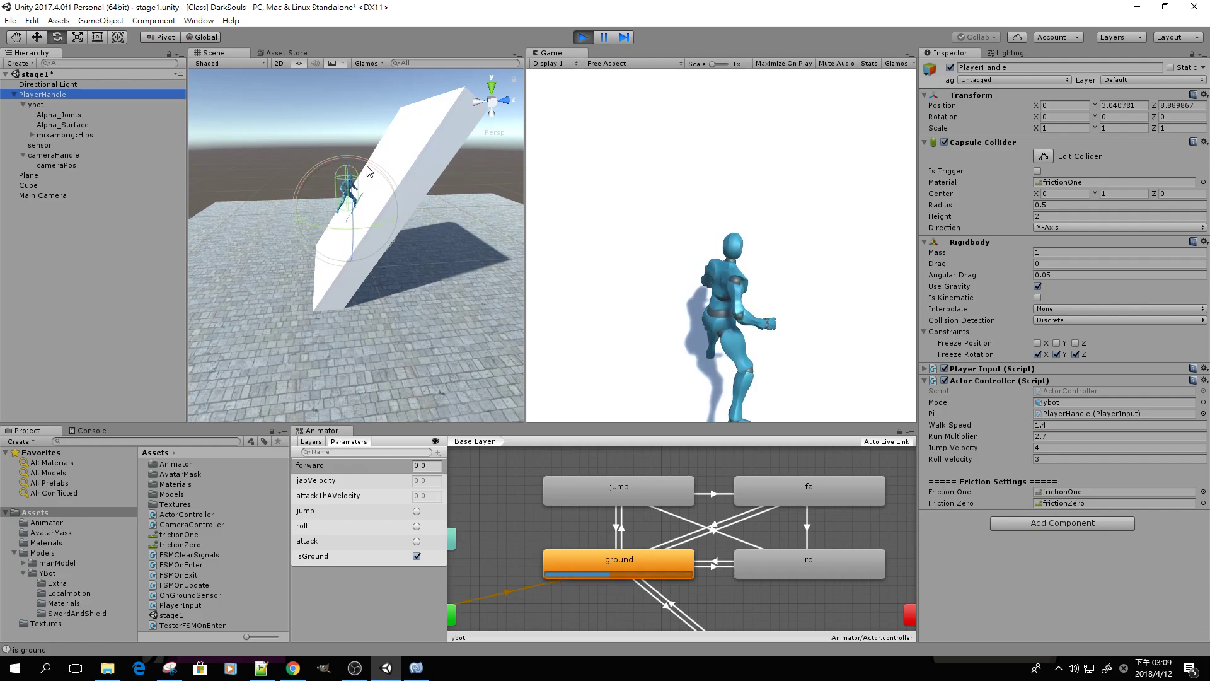
{"action": "left_click", "coordinate": [583, 38]}
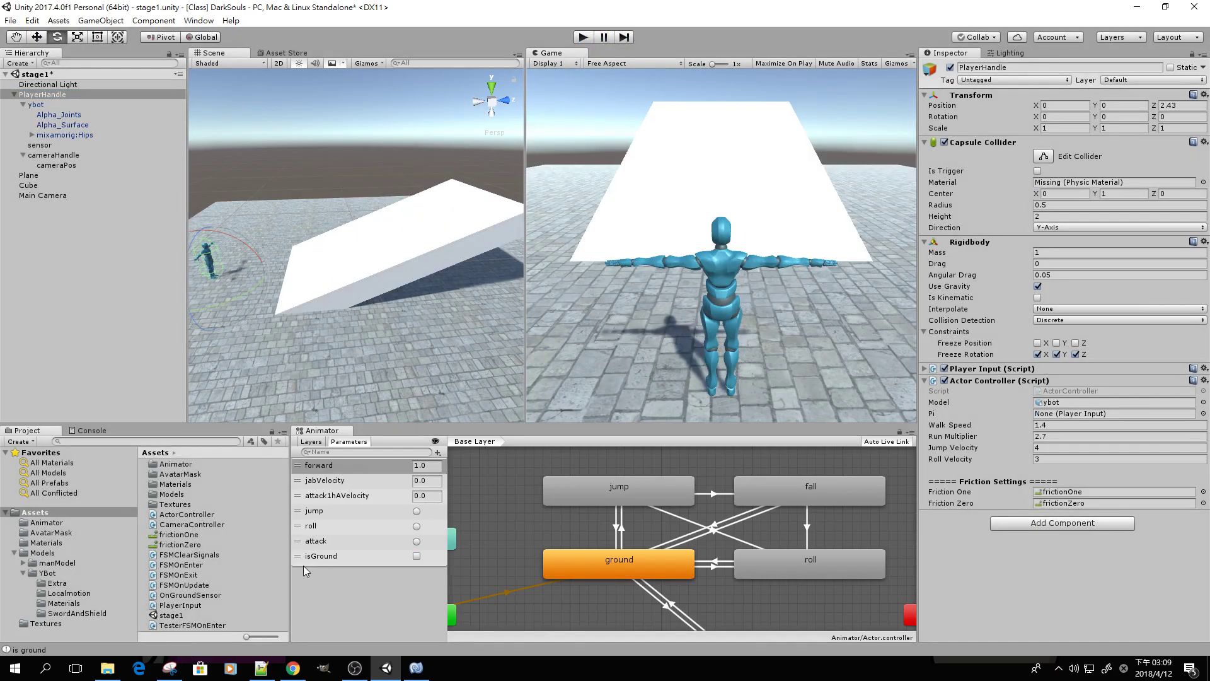
Step: Set the frictionOne physic material's Friction Combine to Maximum
{"action": "left_click", "coordinate": [179, 534]}
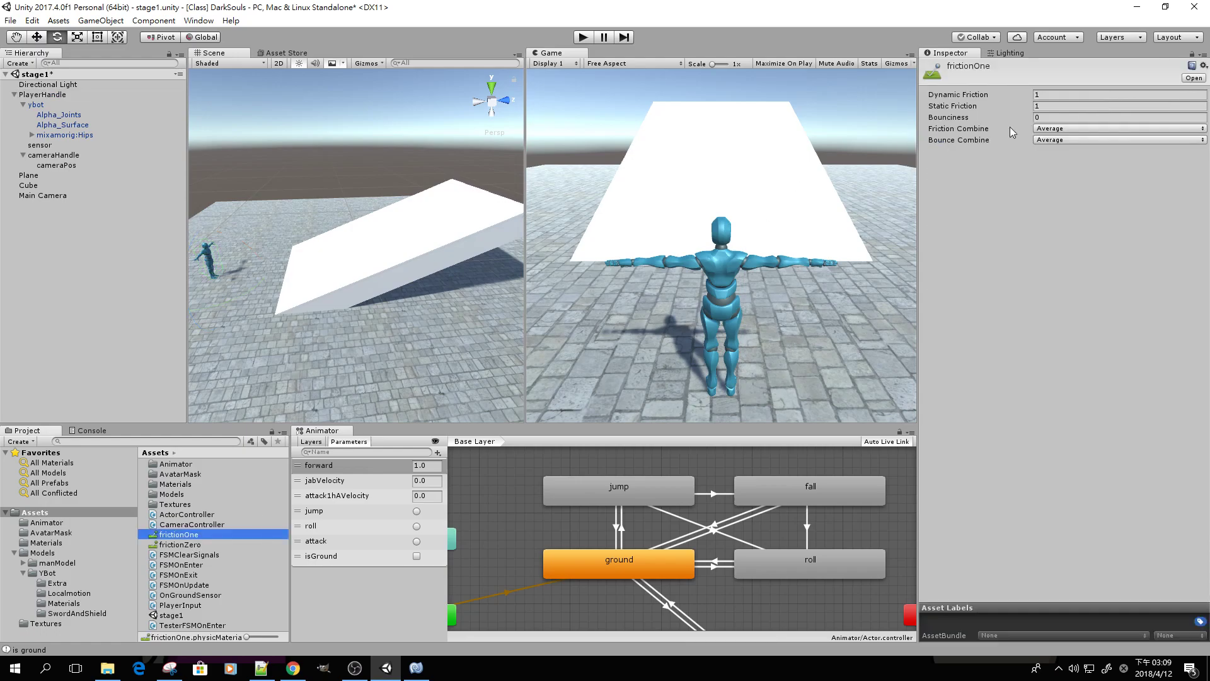
{"action": "left_click", "coordinate": [1061, 129]}
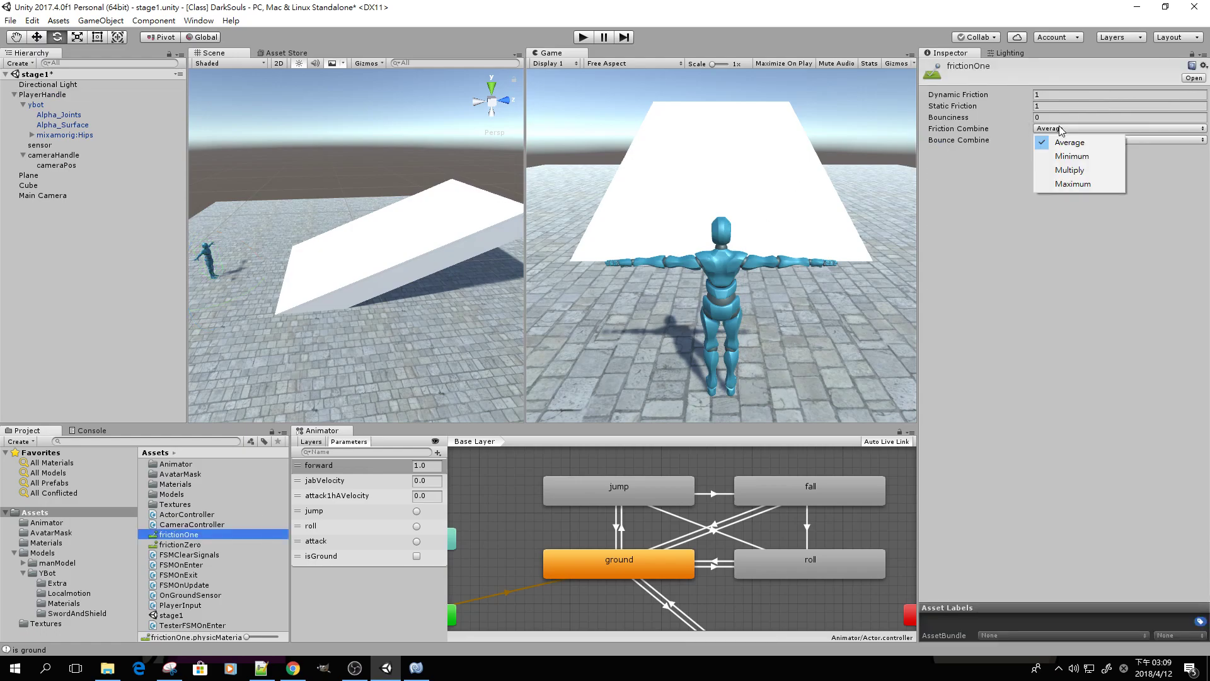
{"action": "left_click", "coordinate": [1062, 185]}
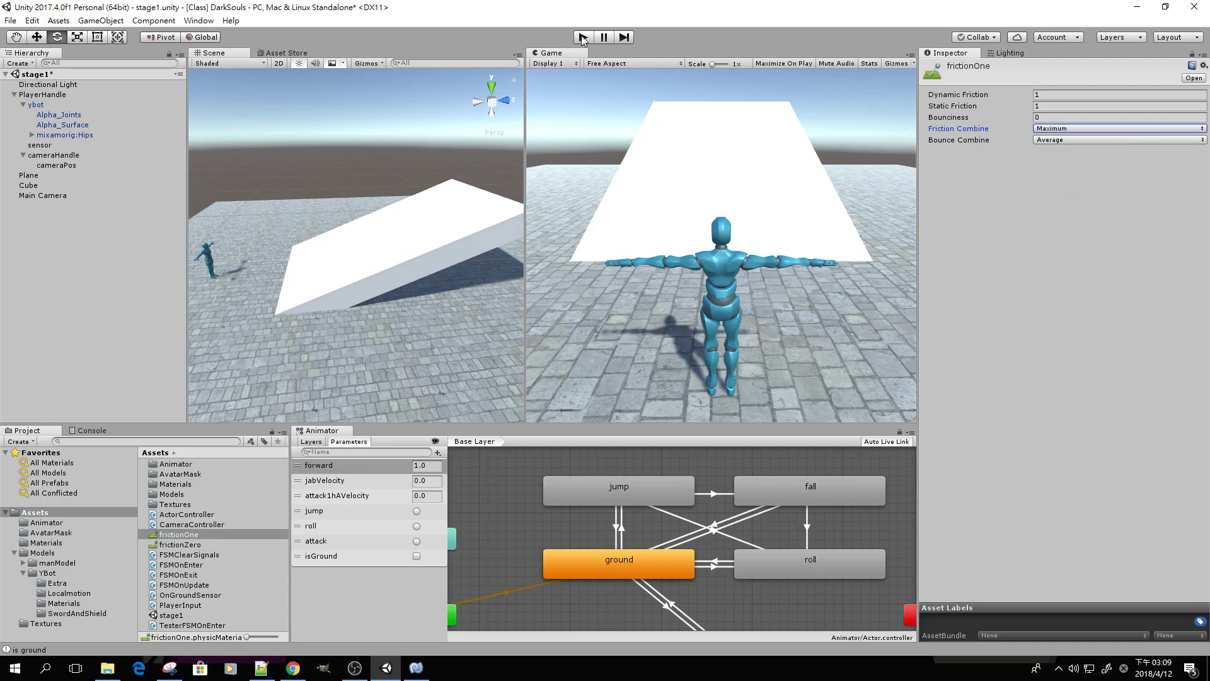
Step: Play-test the character running up the ramp while tilting the Cube to about -41° X rotation
{"action": "left_click", "coordinate": [582, 38]}
{"action": "key", "text": "shift+w"}
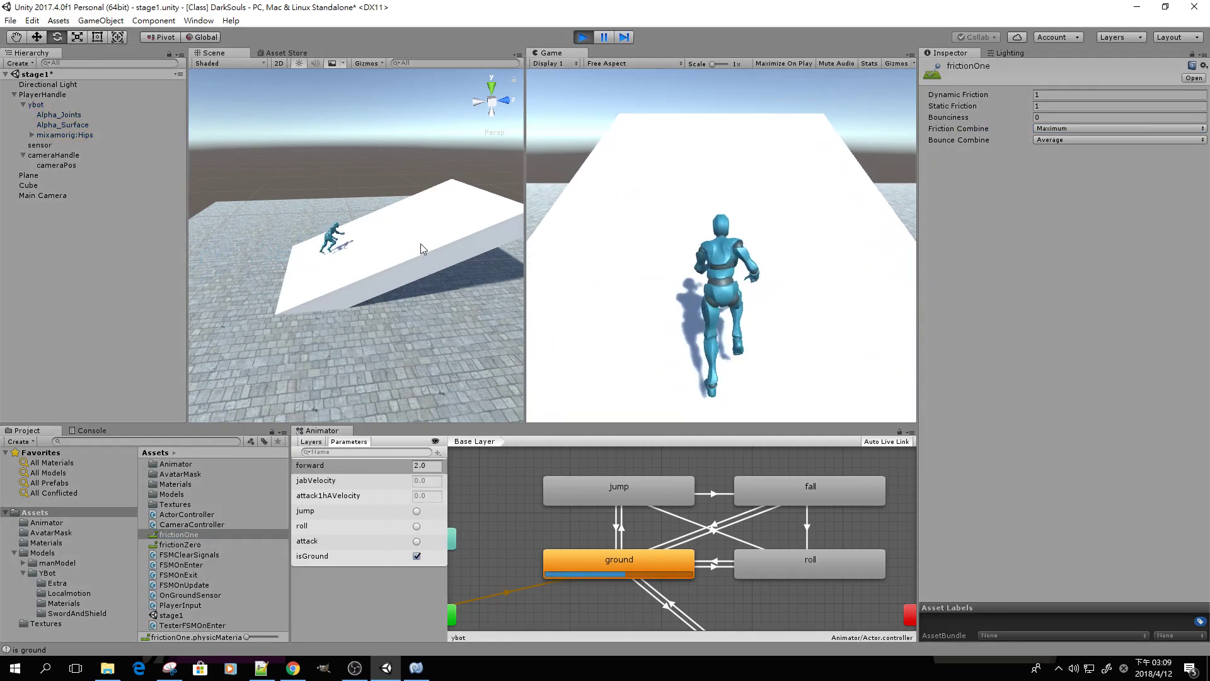
{"action": "left_click", "coordinate": [421, 243]}
{"action": "left_click_drag", "start_coordinate": [355, 229], "coordinate": [319, 195]}
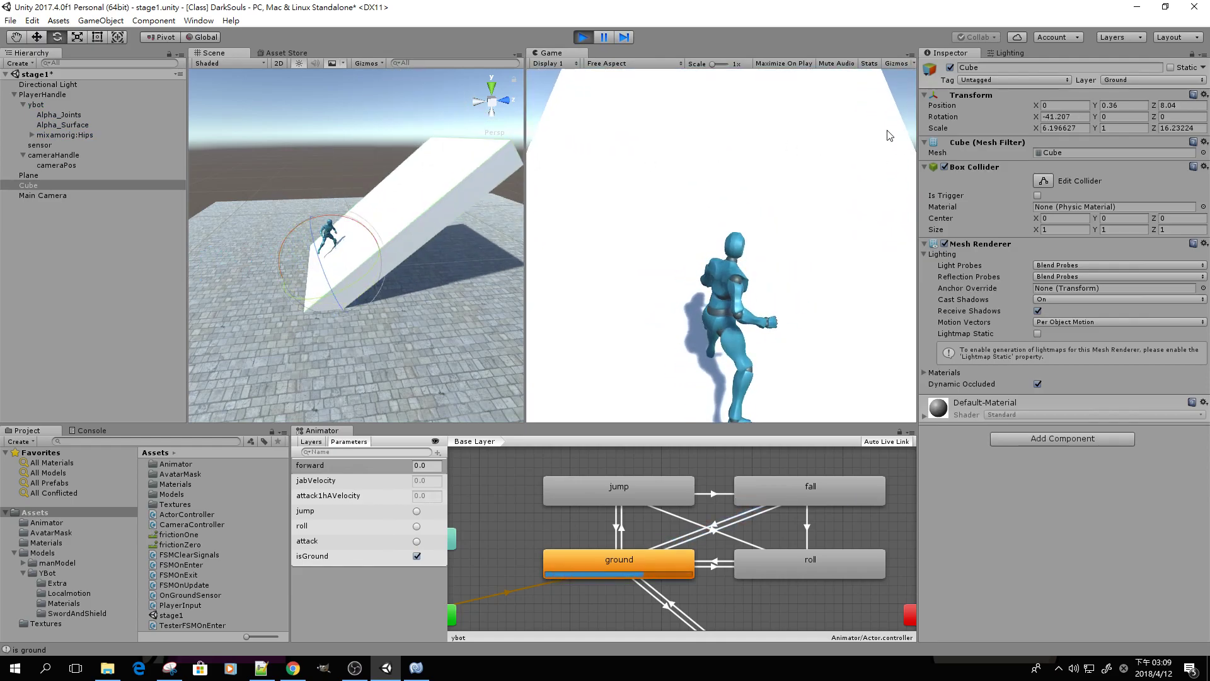
Step: Set frictionOne's Dynamic Friction to 10 and stop the running play test
{"action": "left_click", "coordinate": [202, 534]}
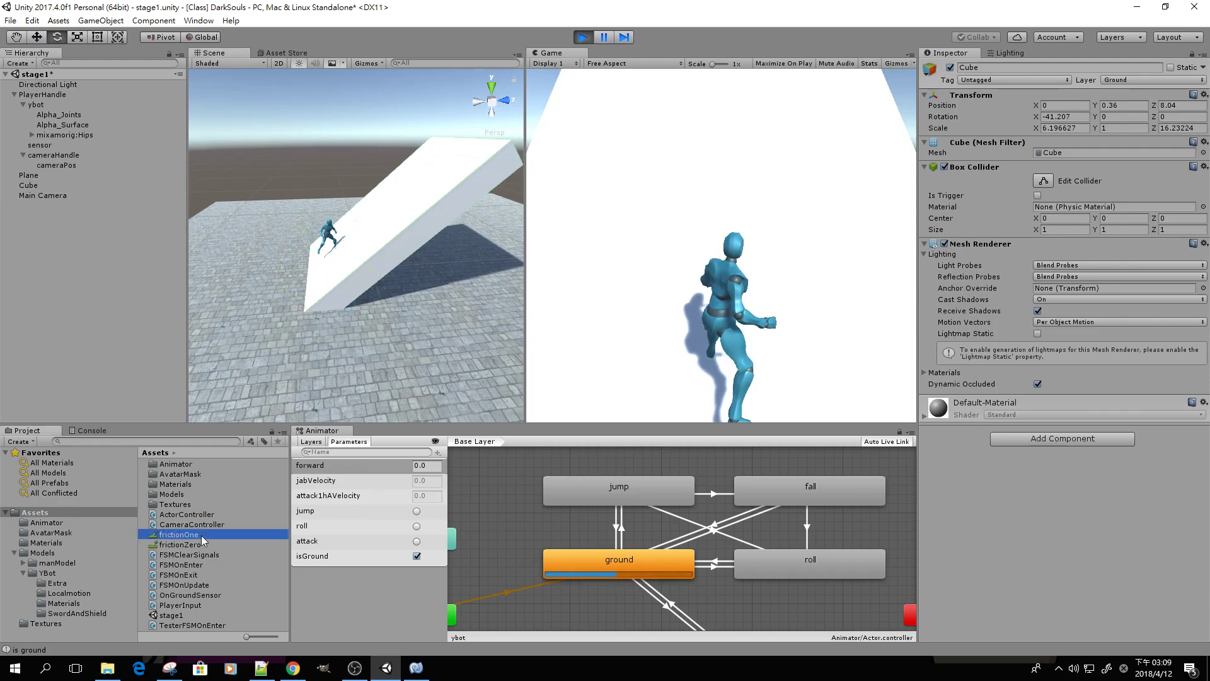
{"action": "left_click", "coordinate": [1057, 94]}
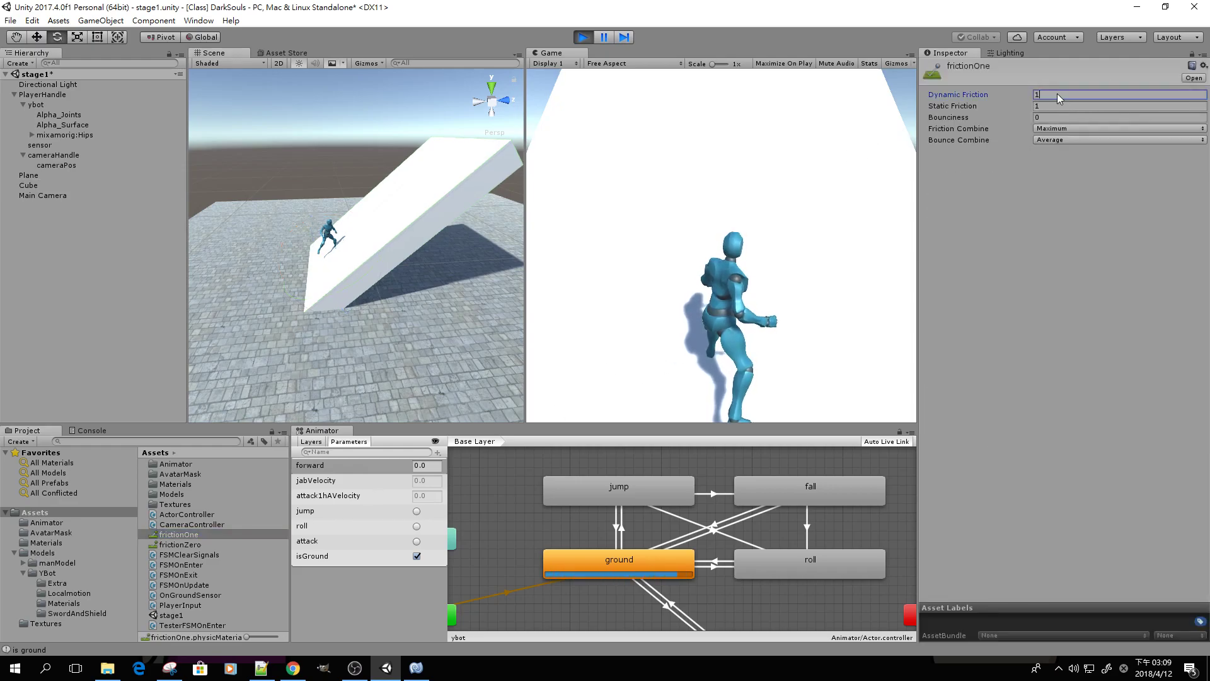
{"action": "left_click", "coordinate": [580, 38]}
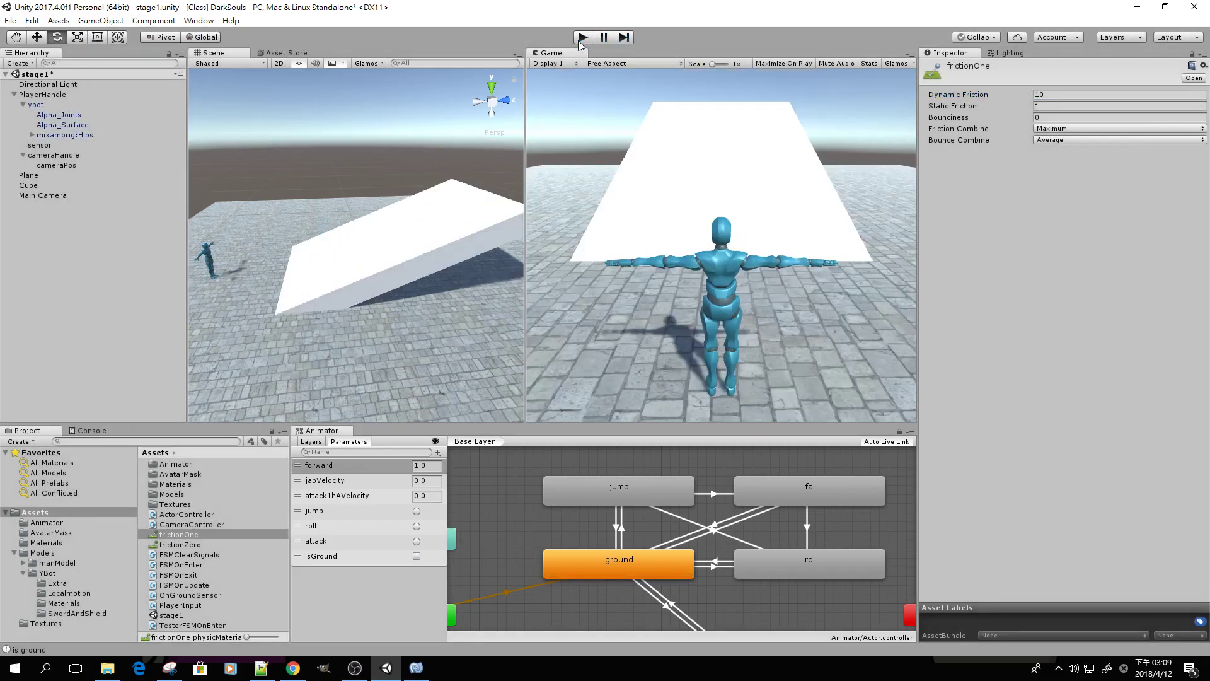
Step: Play-test running the character up and down the ramp with the increased dynamic friction, ending the test when done
{"action": "left_click", "coordinate": [580, 38]}
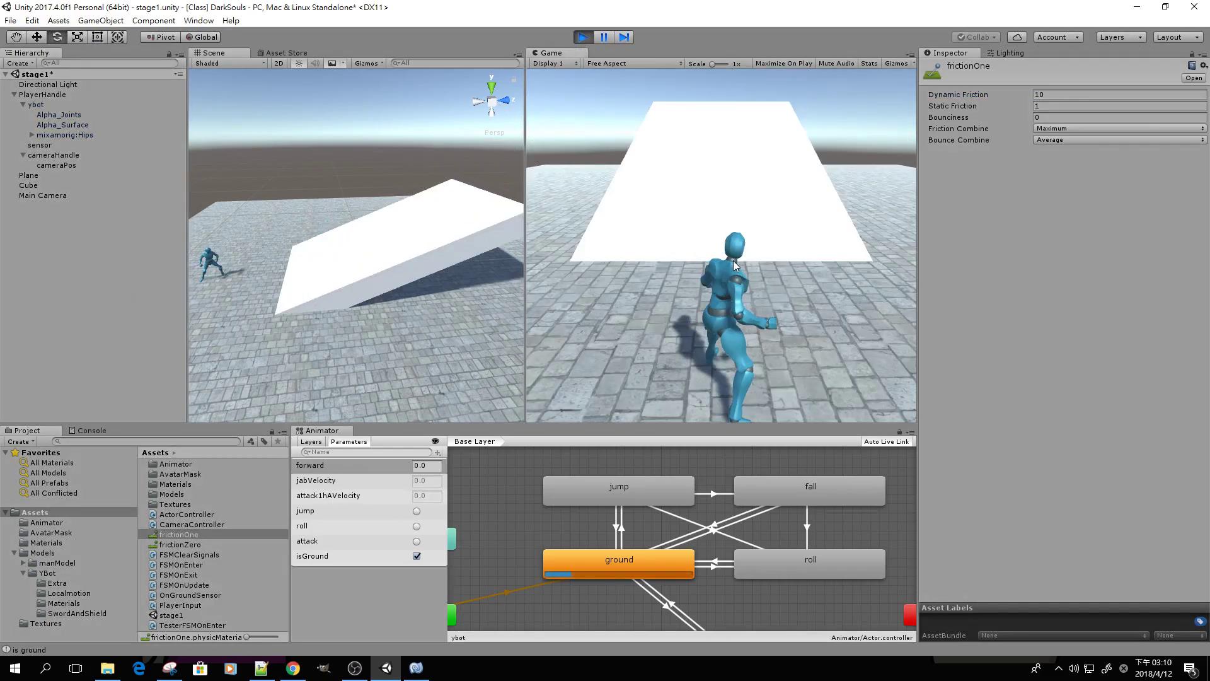
{"action": "key", "text": "shift+w"}
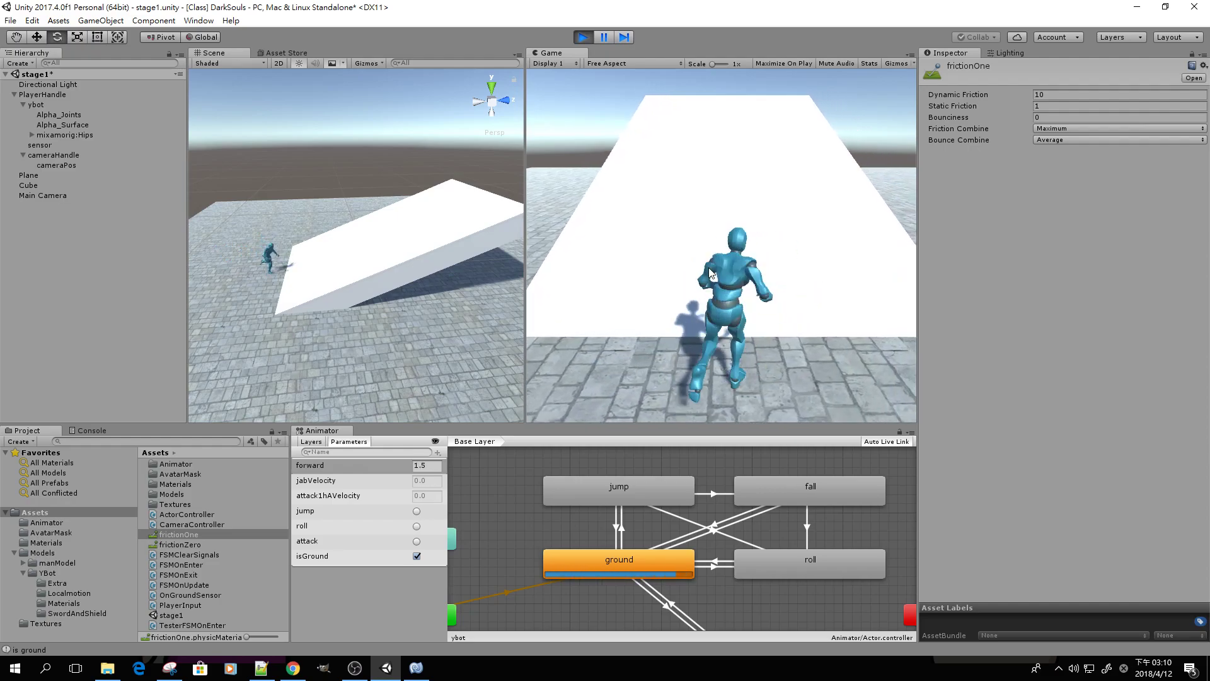
{"action": "key", "text": "s"}
{"action": "key", "text": "w"}
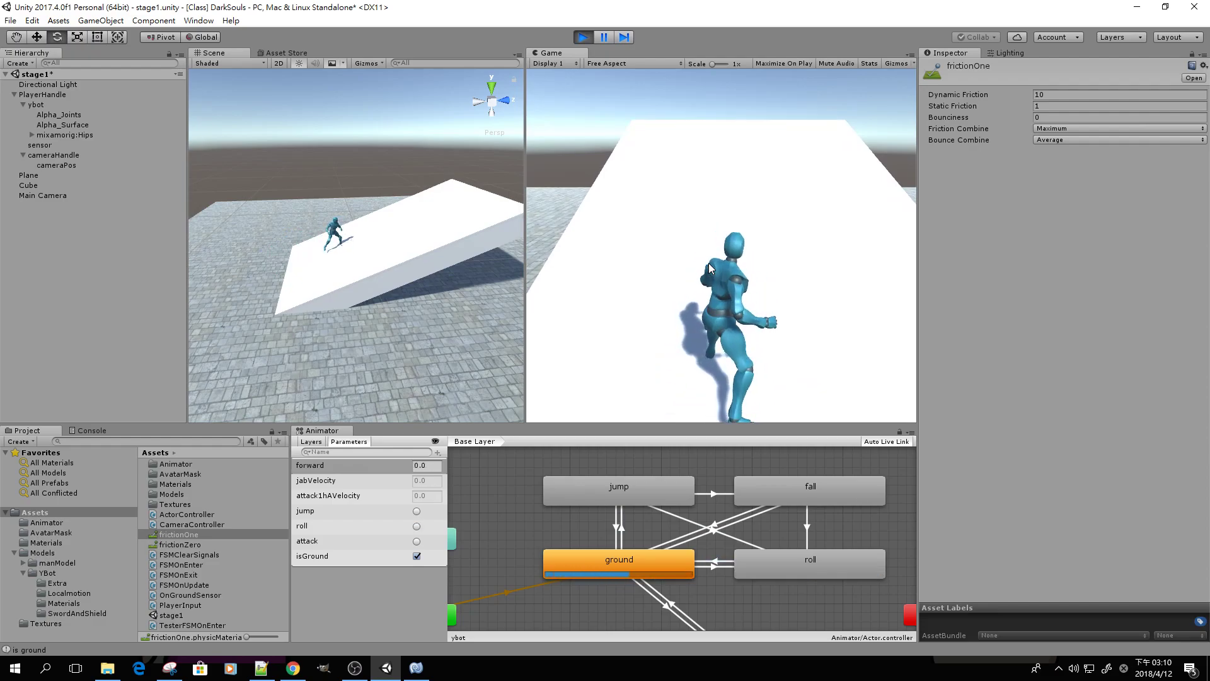
{"action": "key", "text": "w"}
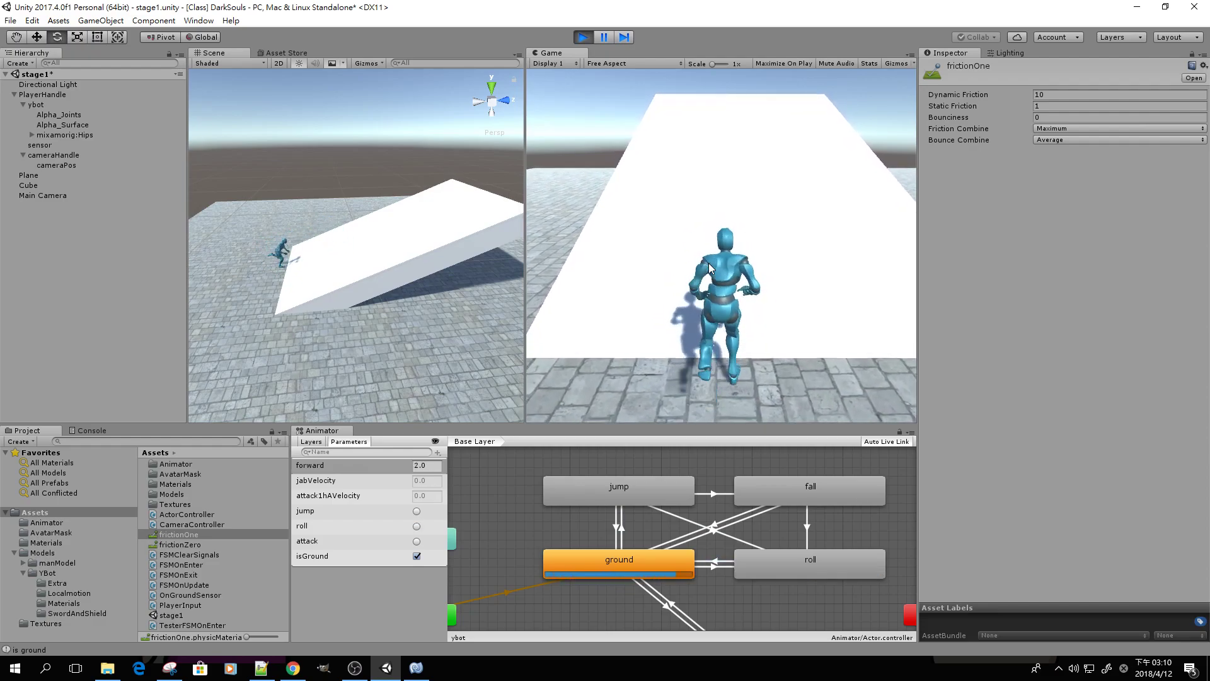
{"action": "left_click", "coordinate": [591, 37]}
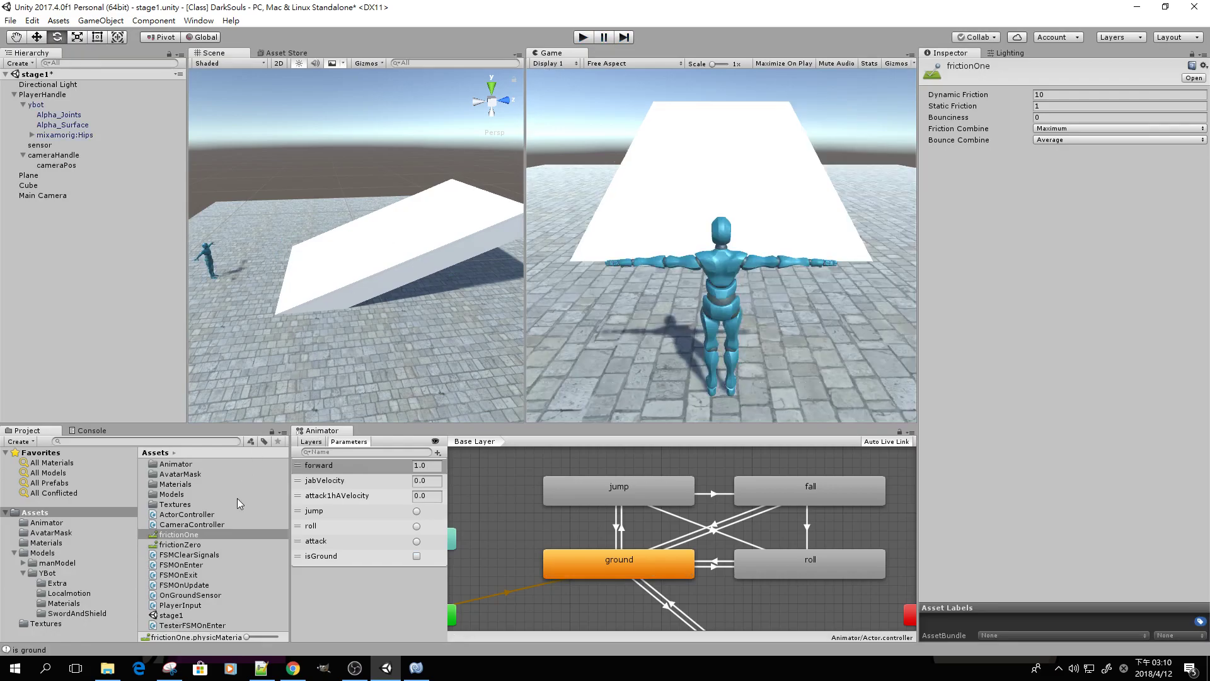
Step: Set frictionOne's Dynamic Friction back to 1 and select the ramp Cube in the scene
{"action": "left_click", "coordinate": [1039, 96]}
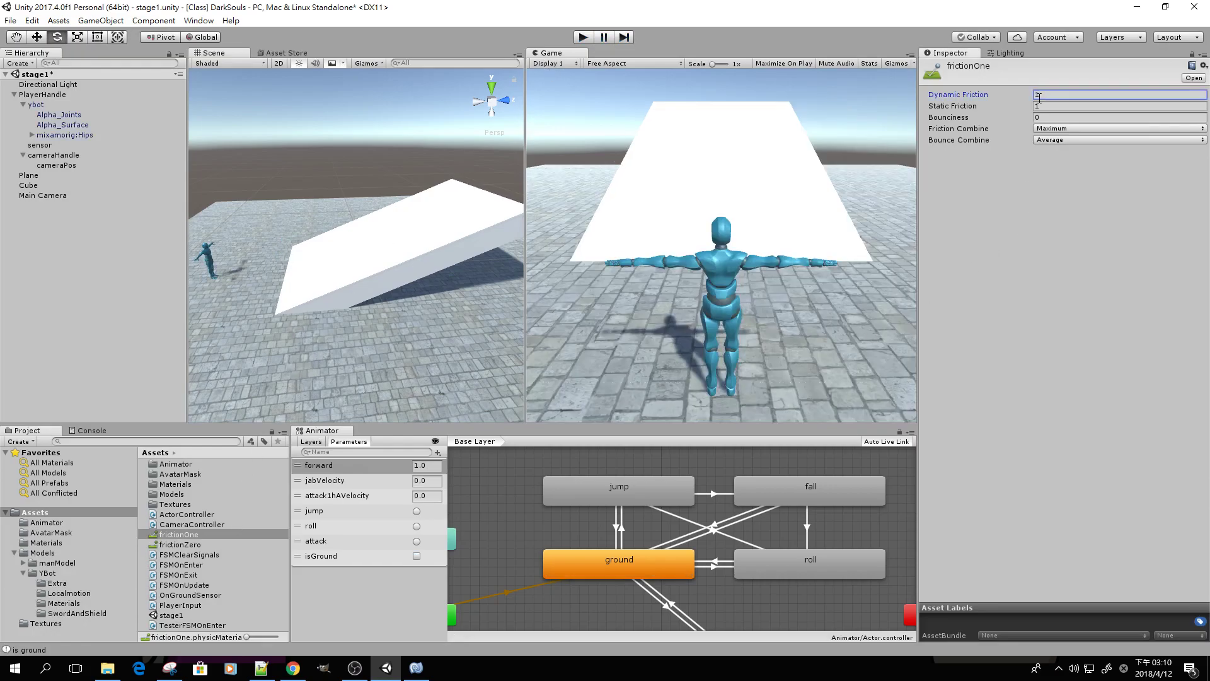
{"action": "left_click", "coordinate": [323, 251]}
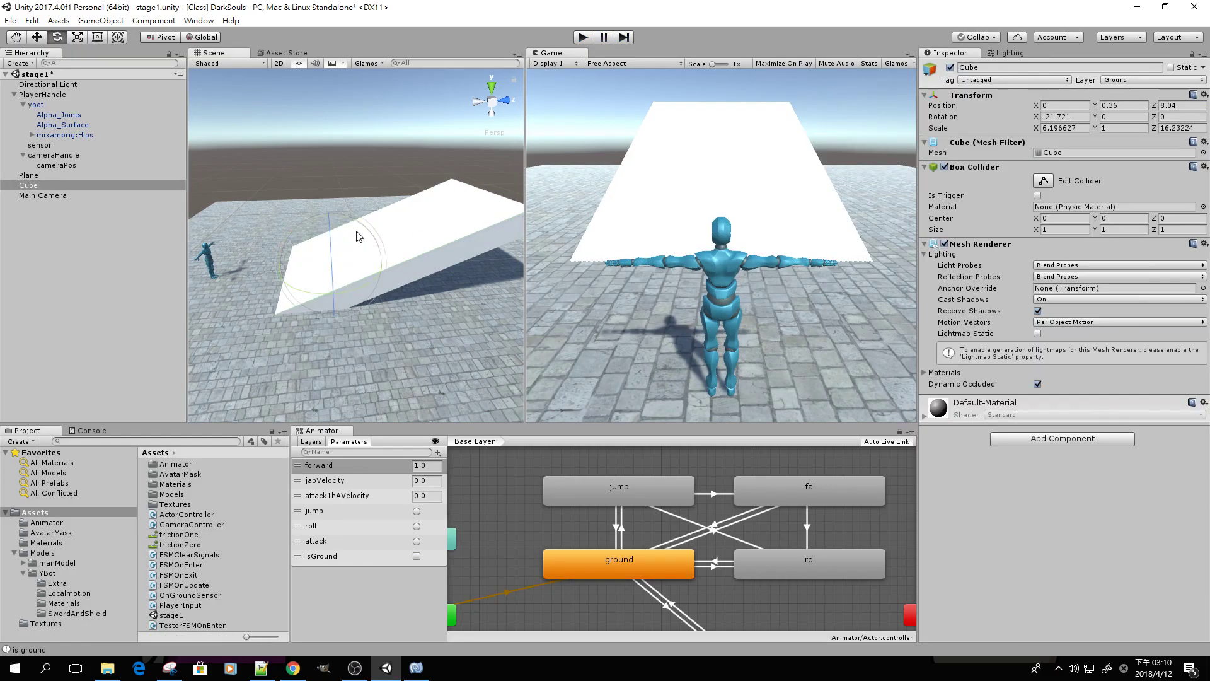
Step: Play the scene, run the character around the ramp and jump against its side to test for sticking
{"action": "left_click", "coordinate": [583, 38]}
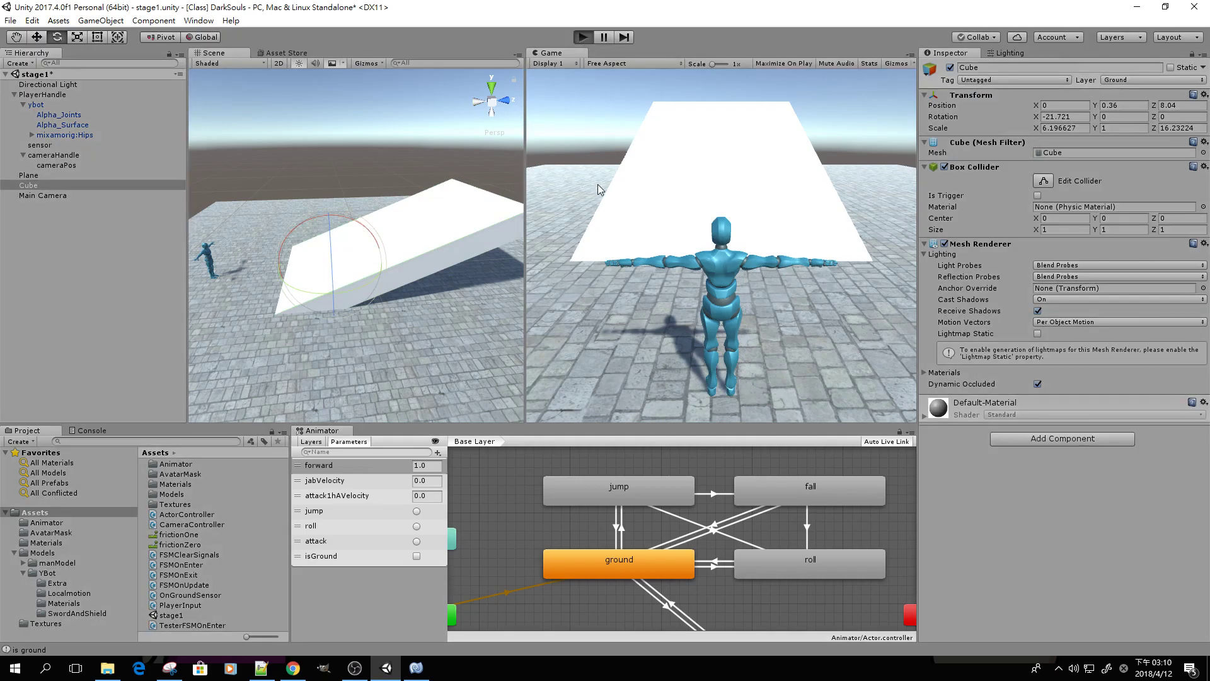
{"action": "key", "text": "shift+w"}
{"action": "key", "text": "a"}
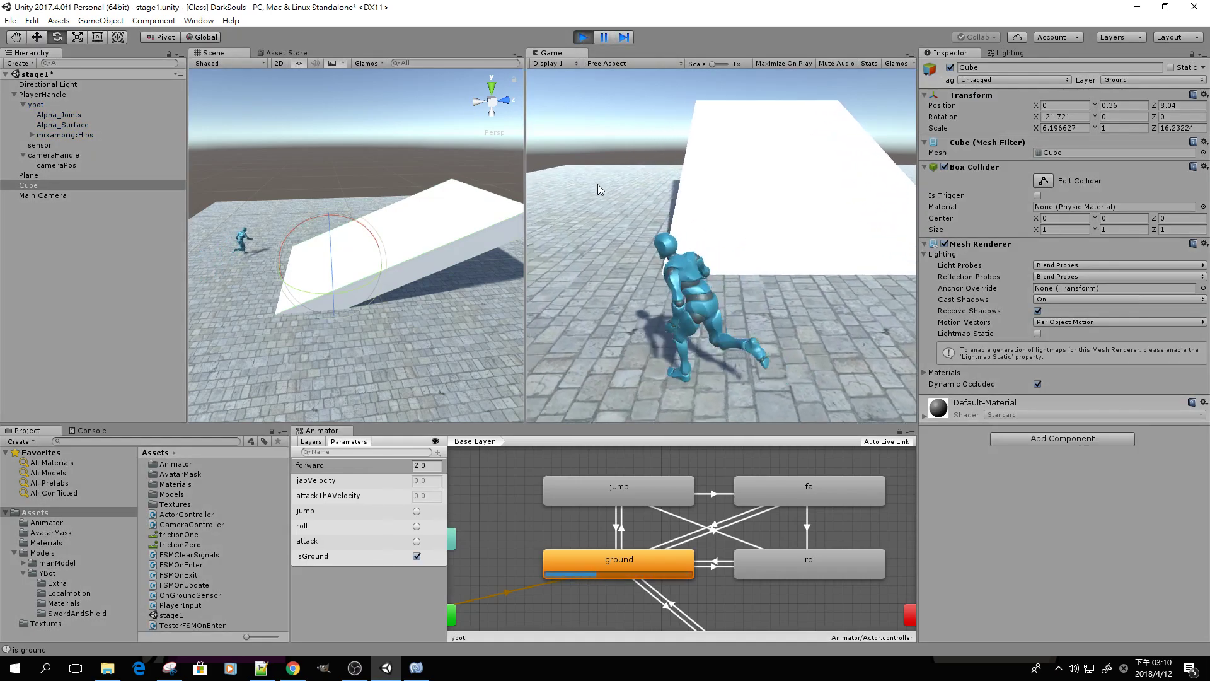
{"action": "key", "text": "Right"}
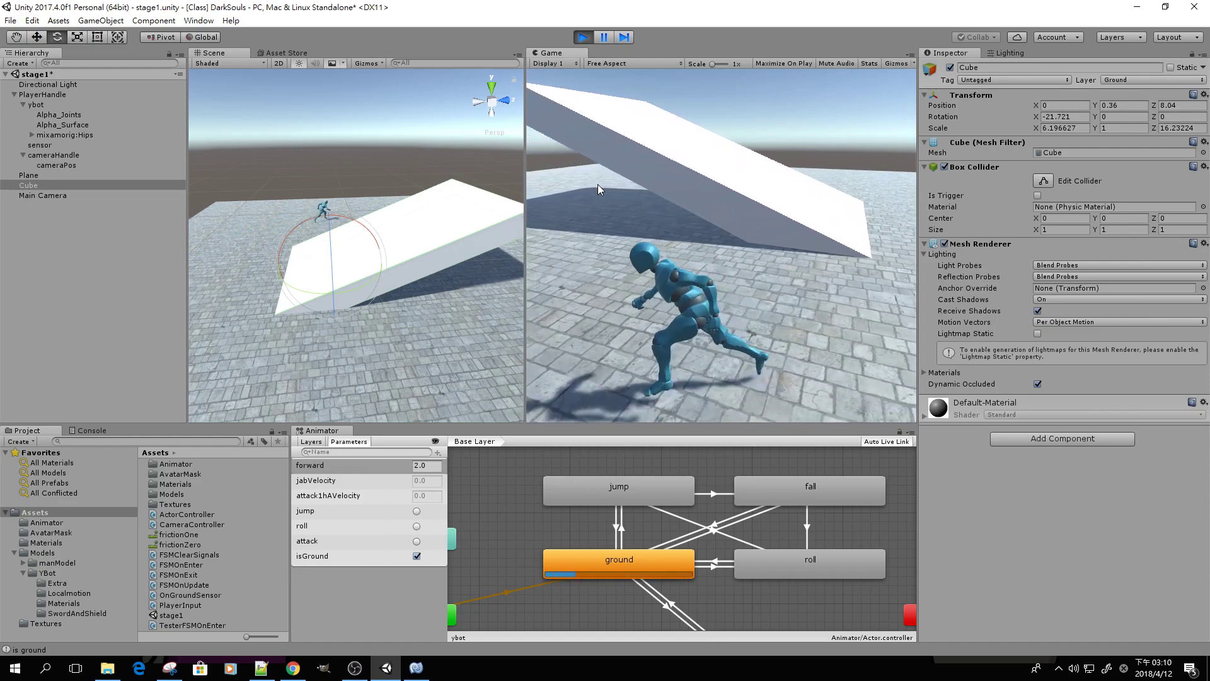
{"action": "key", "text": "shift+w"}
{"action": "key", "text": "space"}
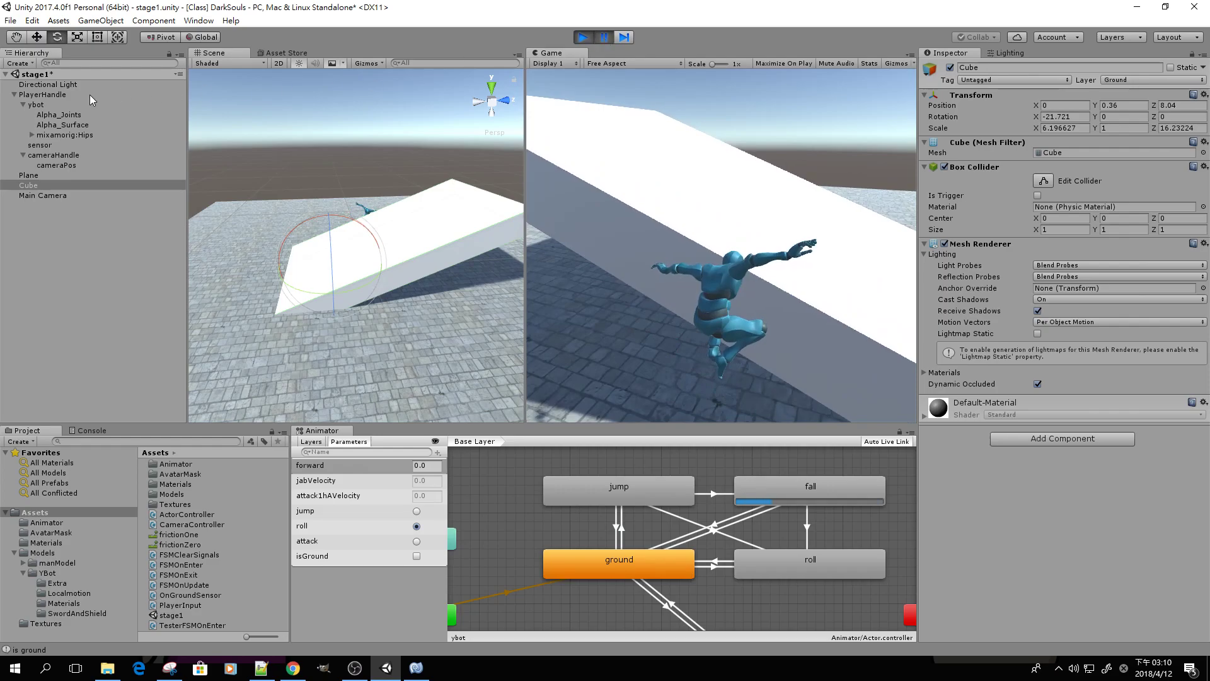
Step: Inspect PlayerHandle's collider material and frictionZero's settings while resuming the paused play test
{"action": "left_click", "coordinate": [73, 95]}
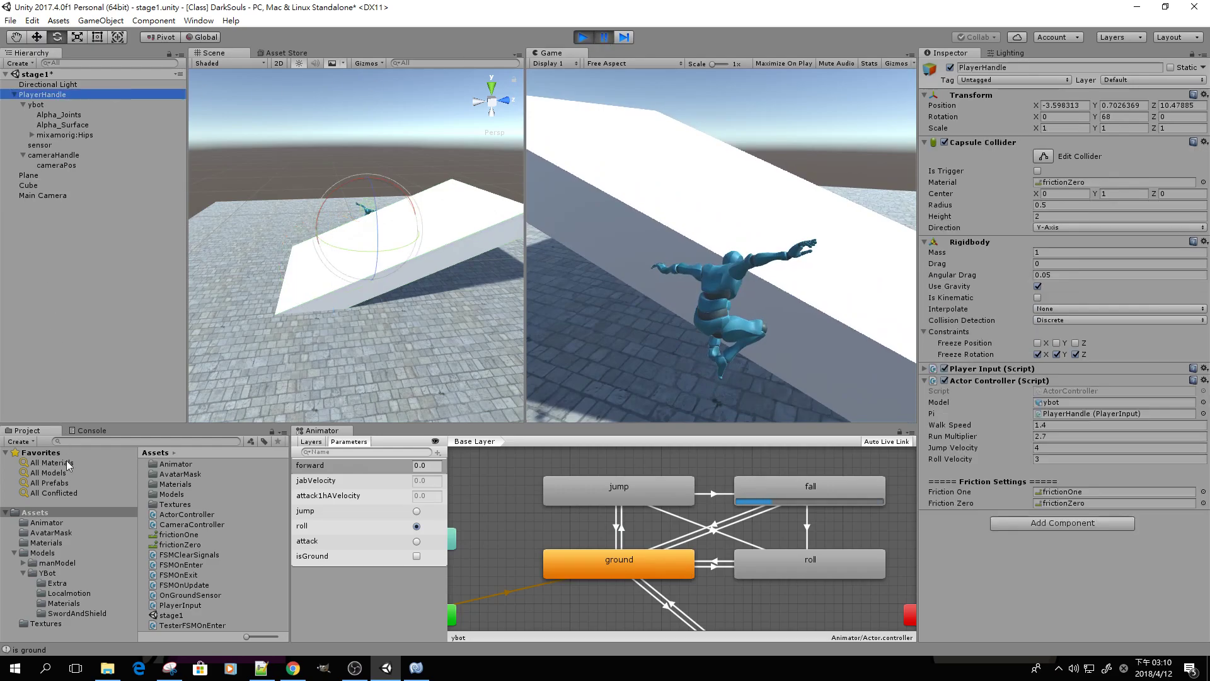
{"action": "left_click", "coordinate": [183, 545]}
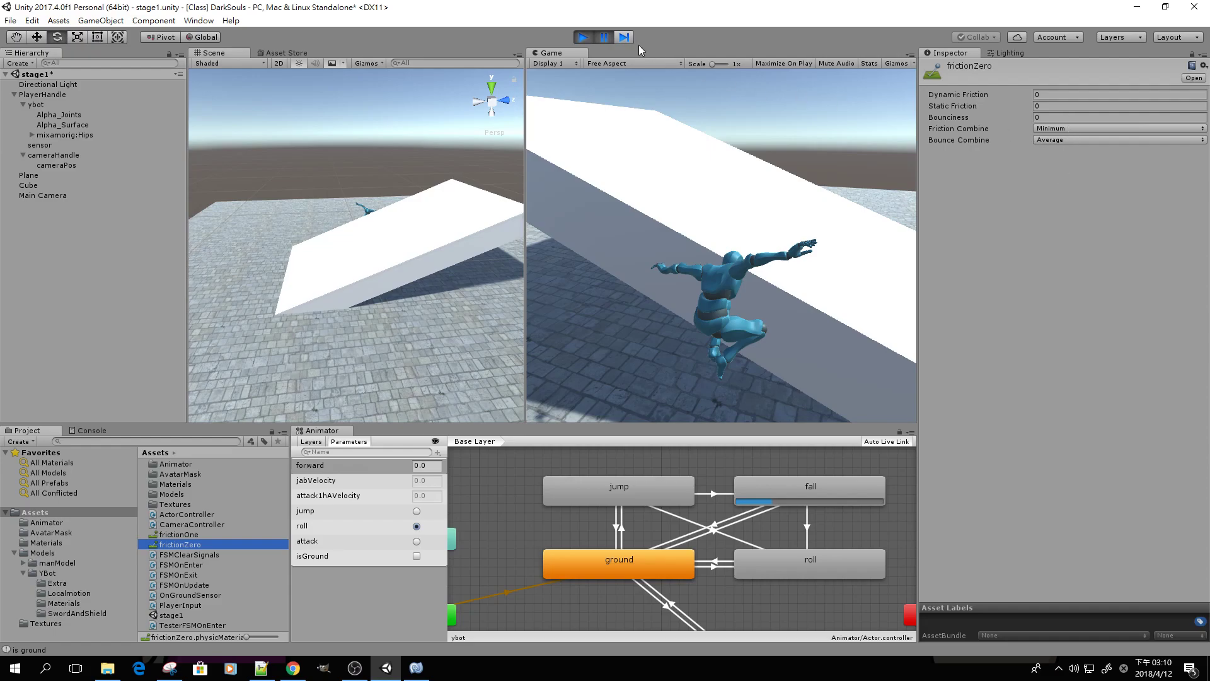
{"action": "left_click", "coordinate": [604, 37]}
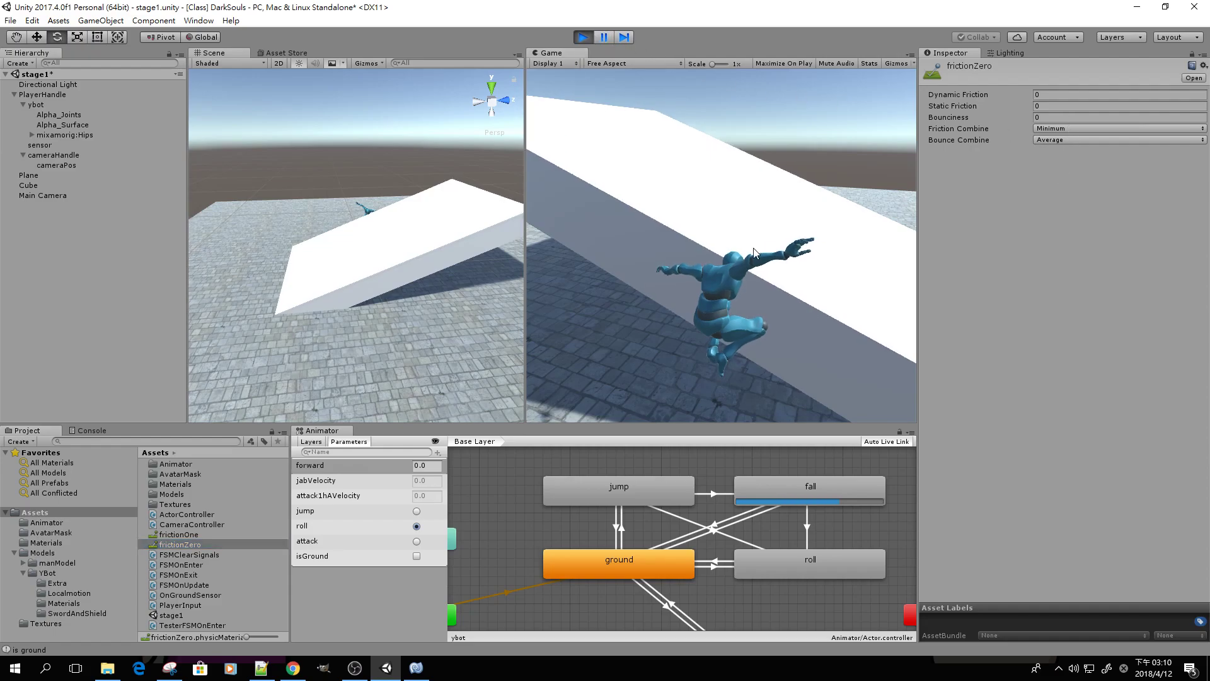
{"action": "double_click", "coordinate": [50, 95]}
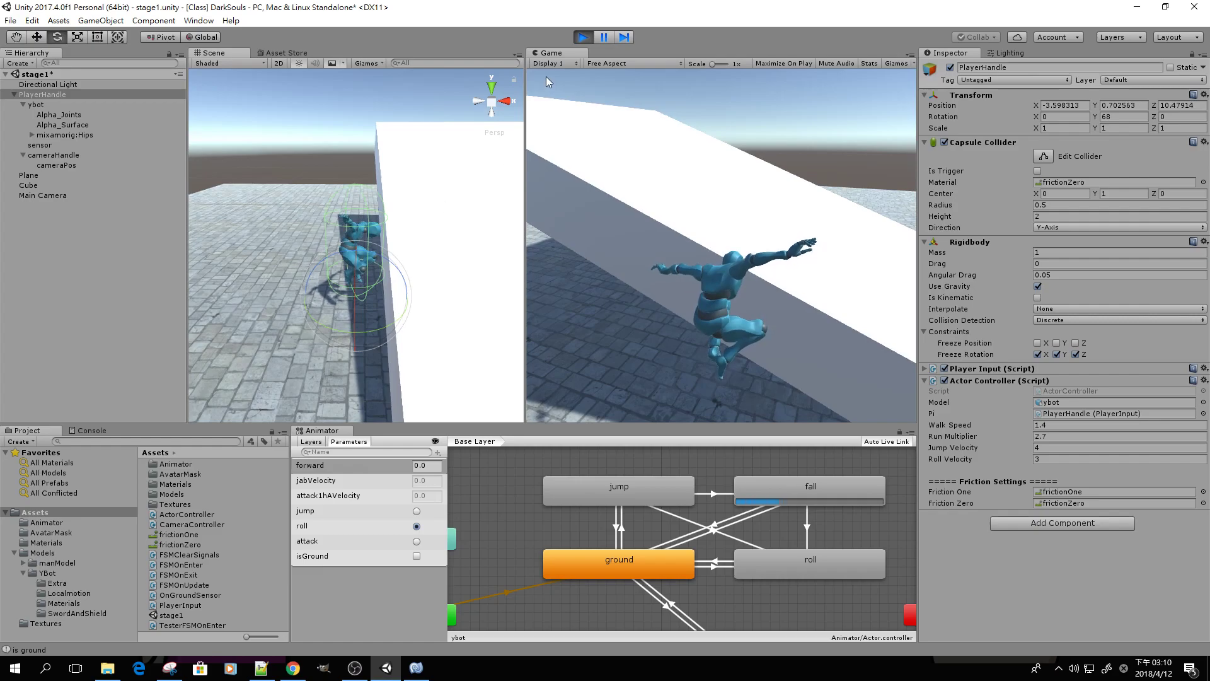
Step: Set frictionZero's Friction Combine to Multiply and recheck PlayerHandle's collider material
{"action": "left_click", "coordinate": [197, 546]}
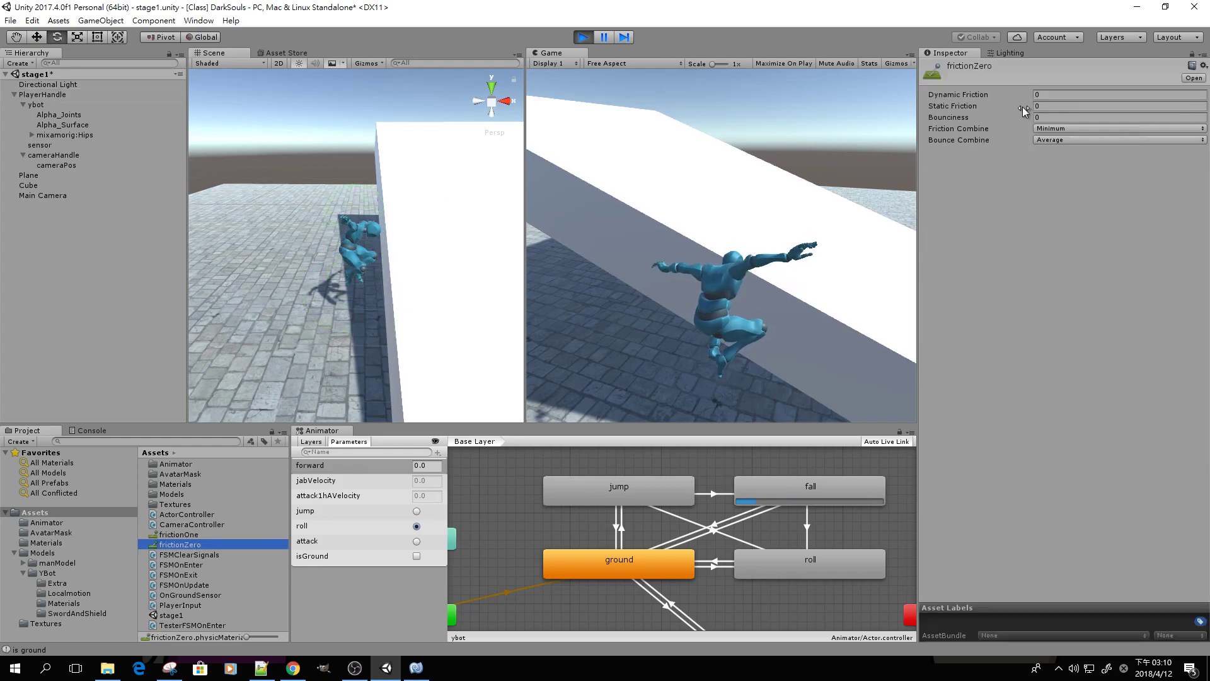
{"action": "left_click", "coordinate": [1058, 128]}
{"action": "left_click", "coordinate": [1063, 171]}
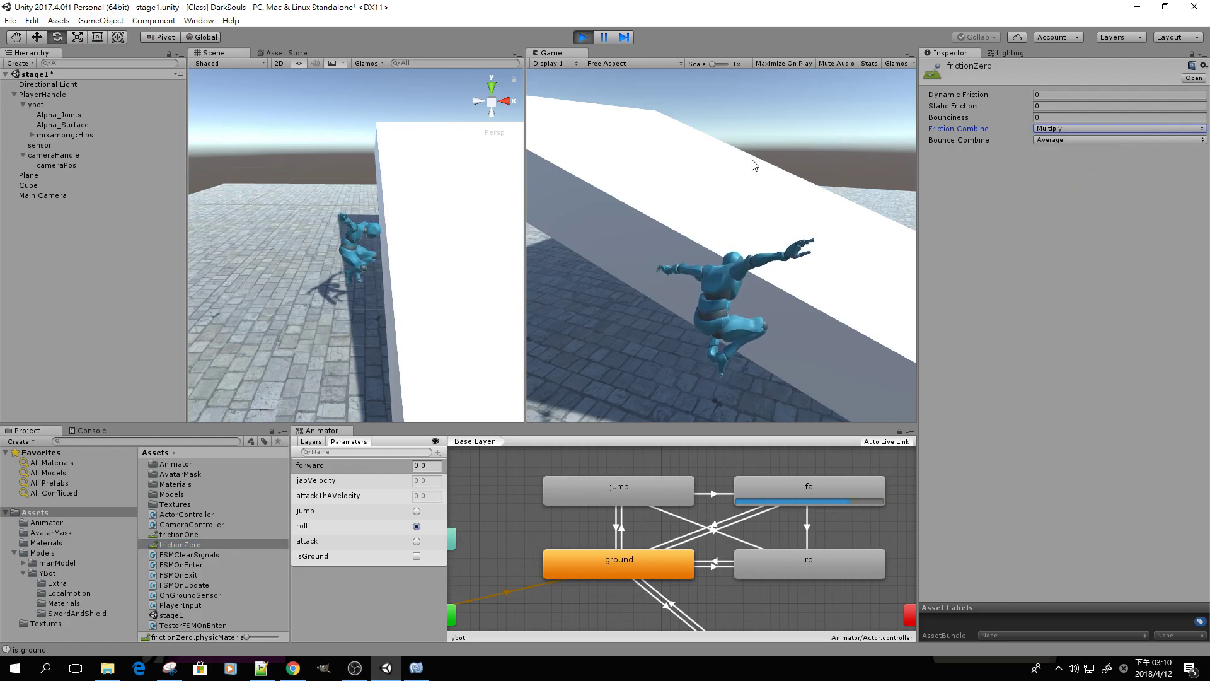
{"action": "left_click", "coordinate": [113, 94]}
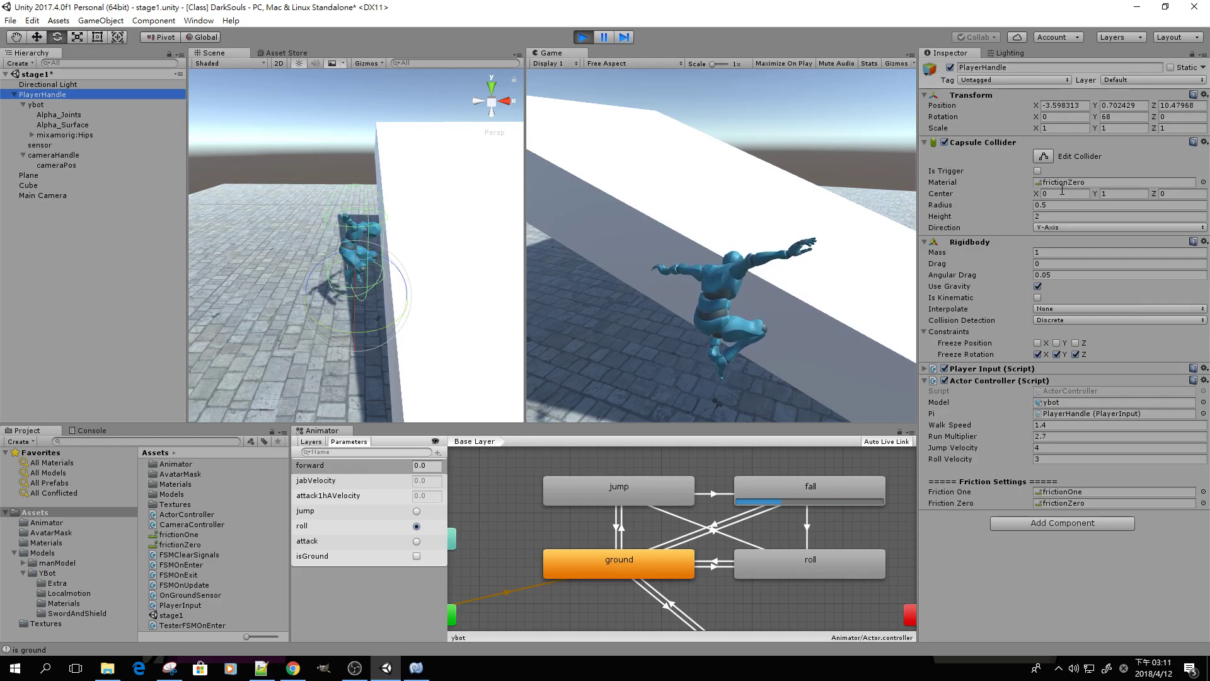
Step: Assign frictionOne as the material of the ramp Cube's box collider during the play test
{"action": "left_click", "coordinate": [874, 289]}
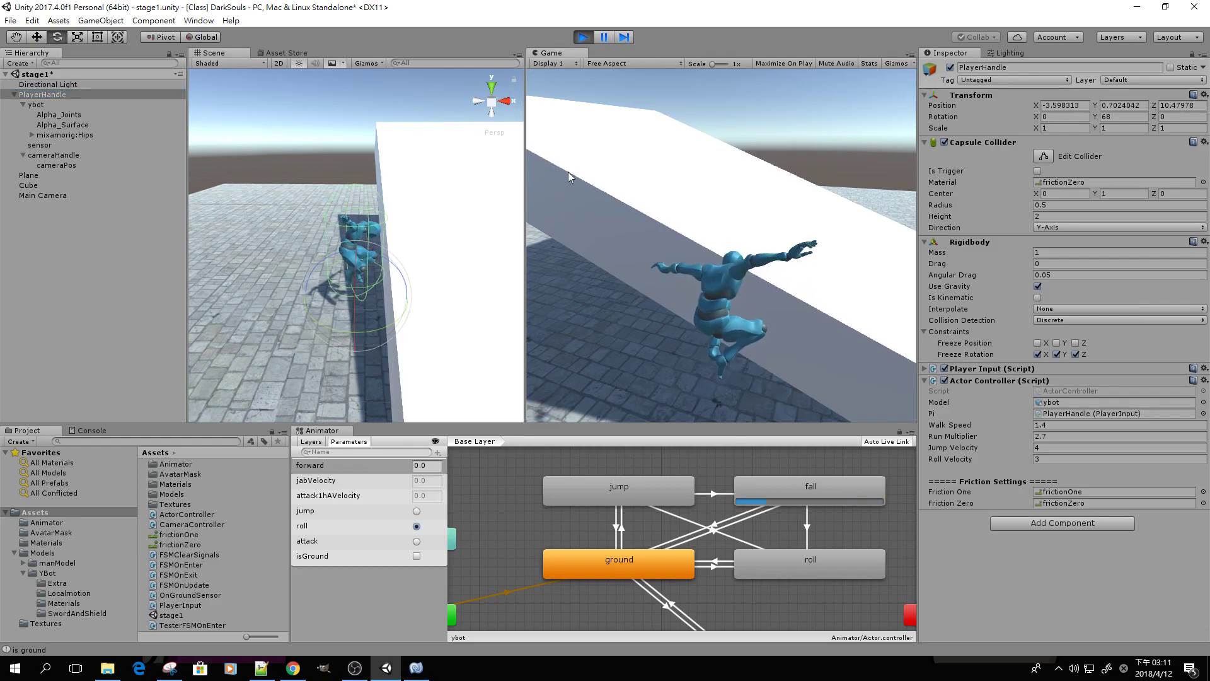
{"action": "left_click", "coordinate": [433, 160]}
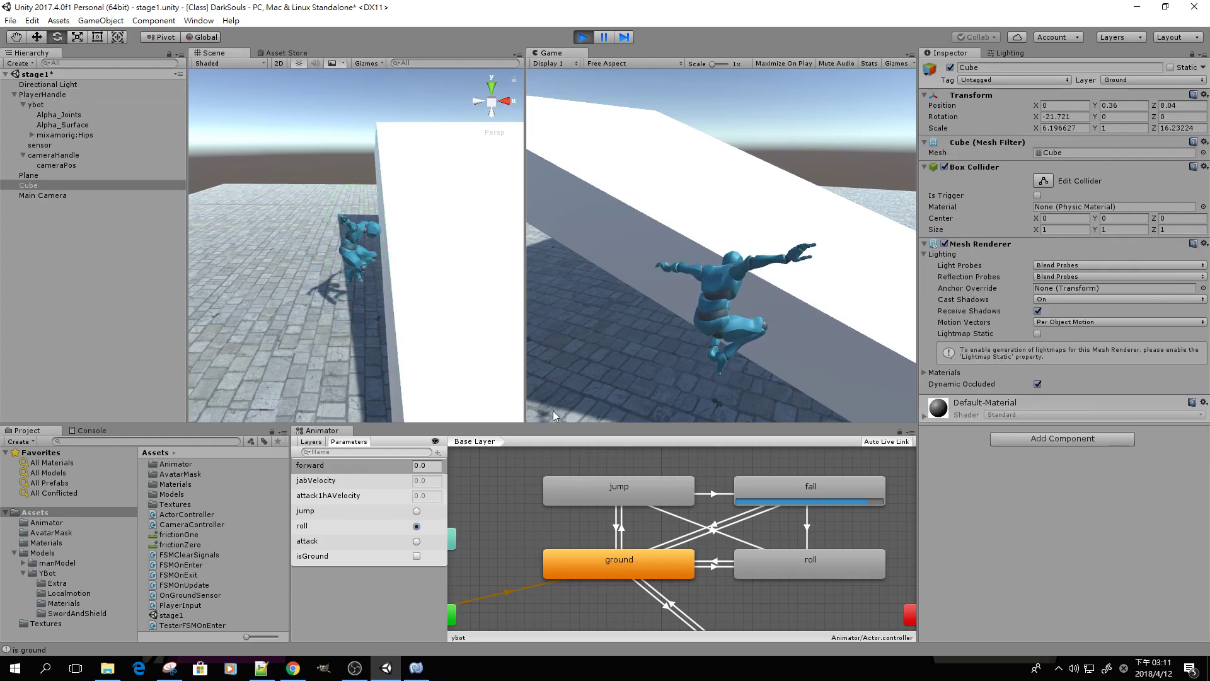
{"action": "left_click_drag", "start_coordinate": [192, 535], "coordinate": [1066, 207]}
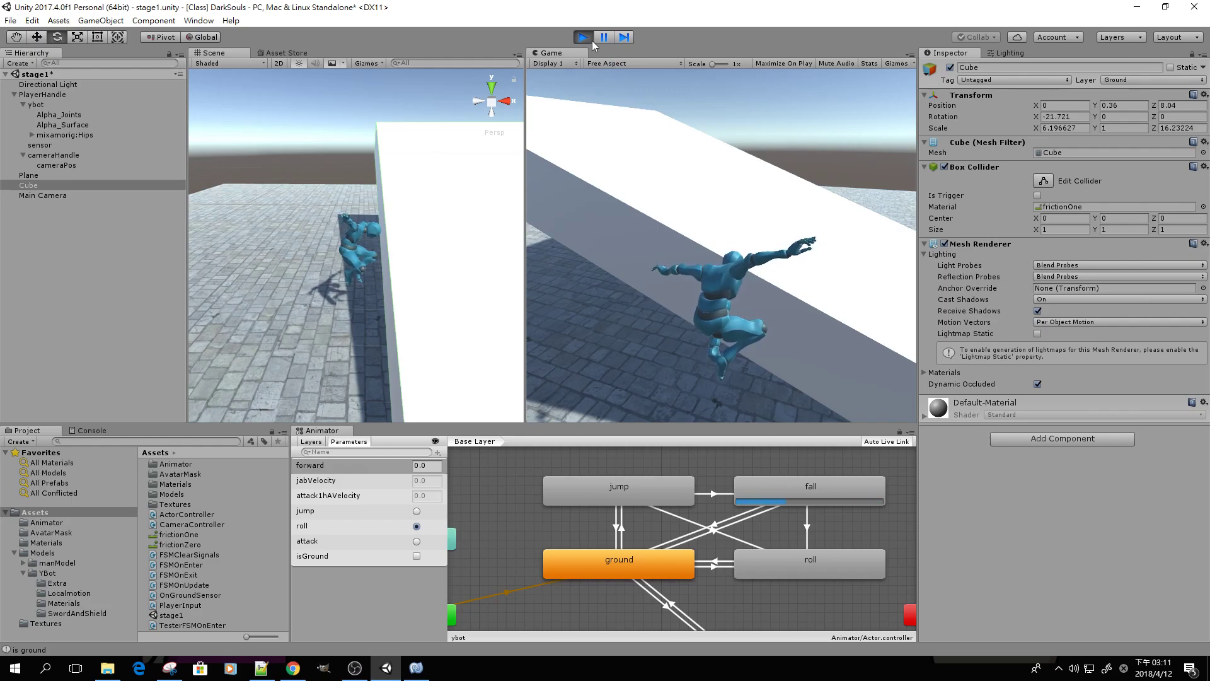
Step: Set frictionOne's Friction Combine to Average and stop the play test
{"action": "left_click", "coordinate": [213, 534]}
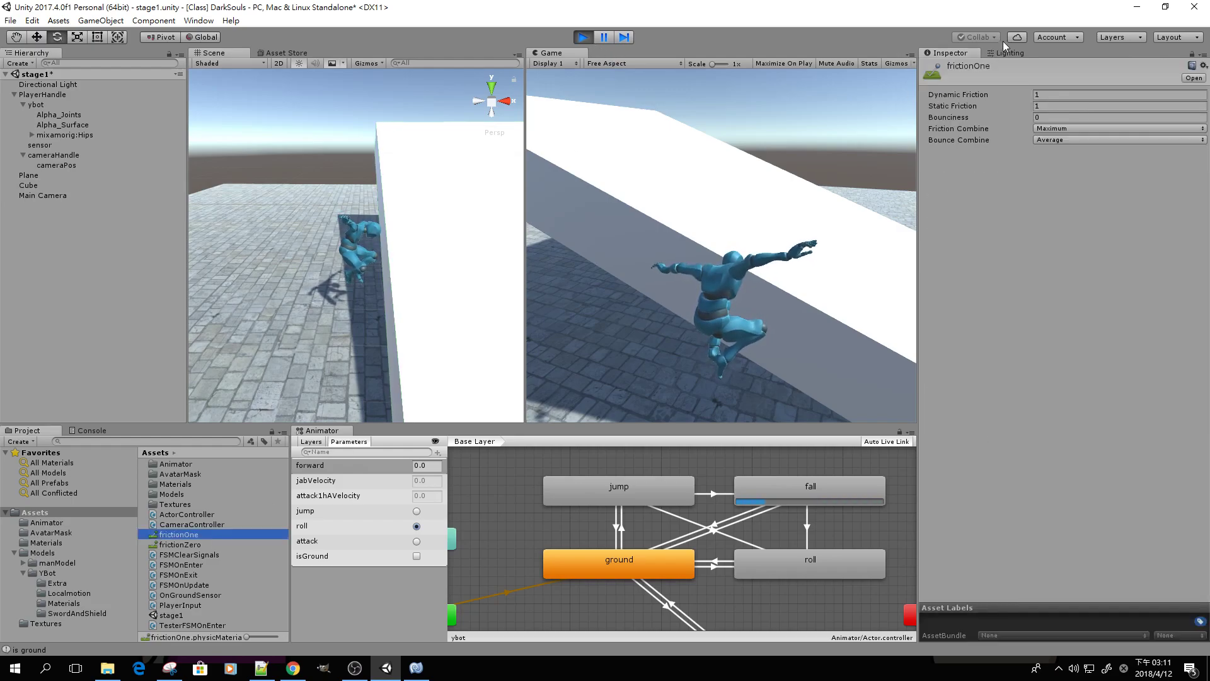
{"action": "left_click", "coordinate": [1049, 129]}
{"action": "left_click", "coordinate": [1060, 144]}
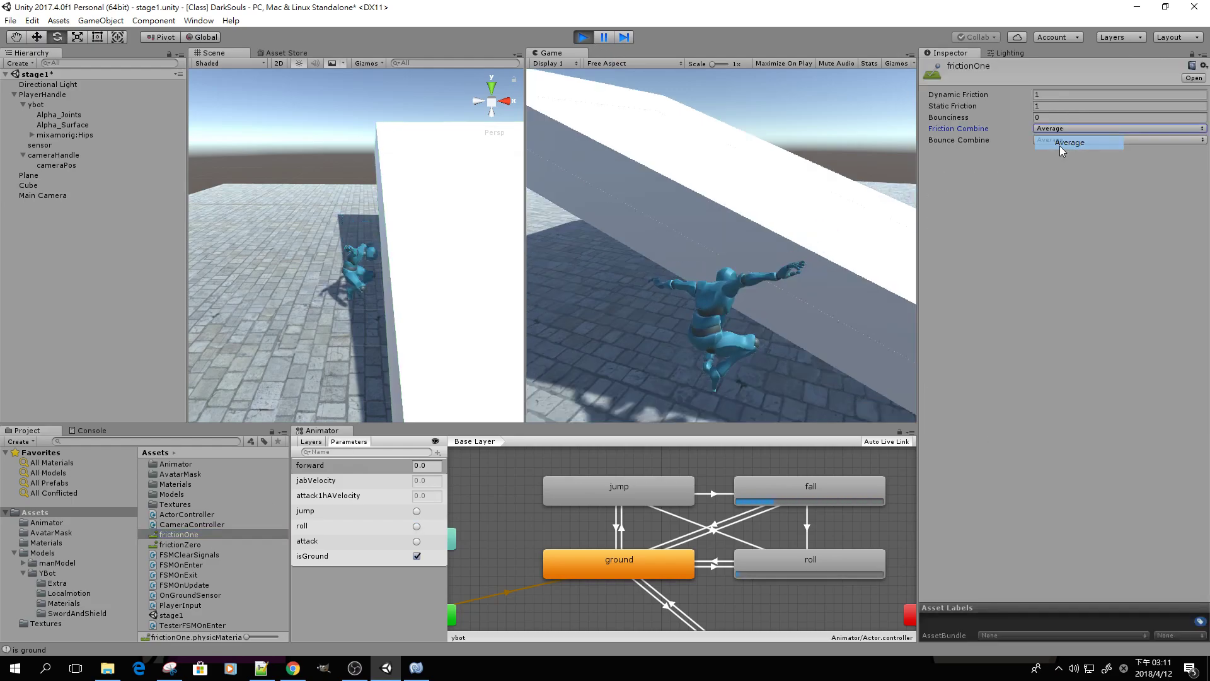
{"action": "left_click", "coordinate": [584, 38]}
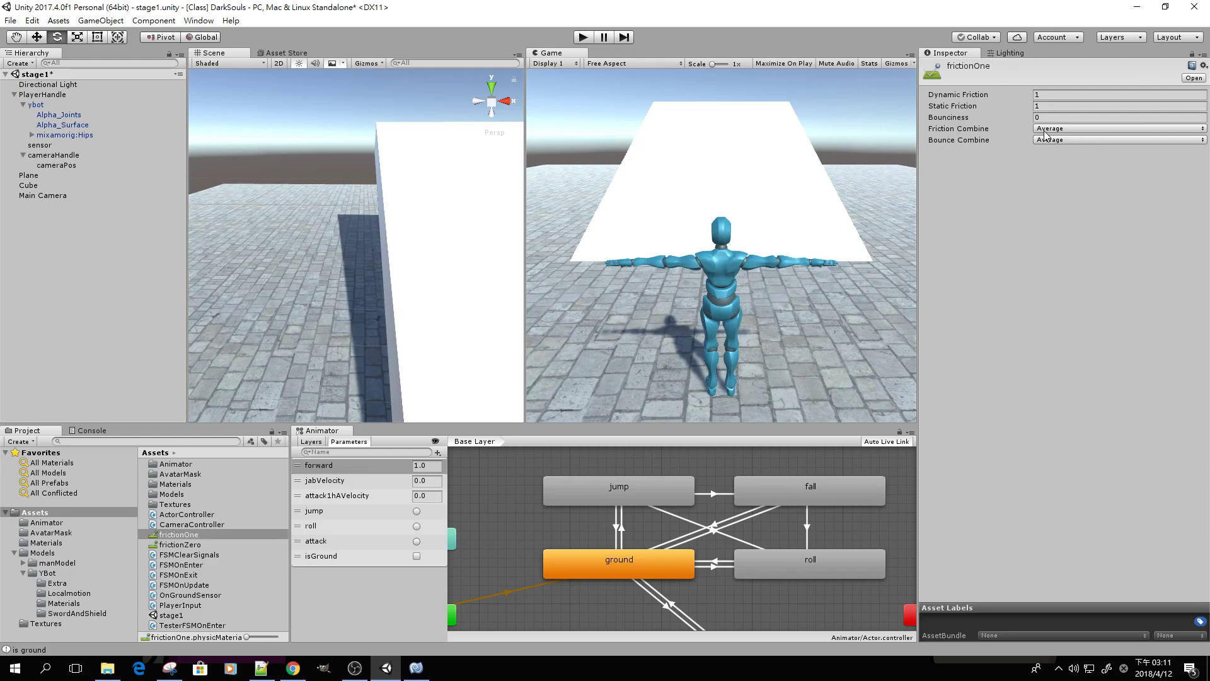
Step: Play-test running and jumping the character against the ramp's side with the changed friction combine modes, ending the test when done
{"action": "left_click", "coordinate": [584, 38]}
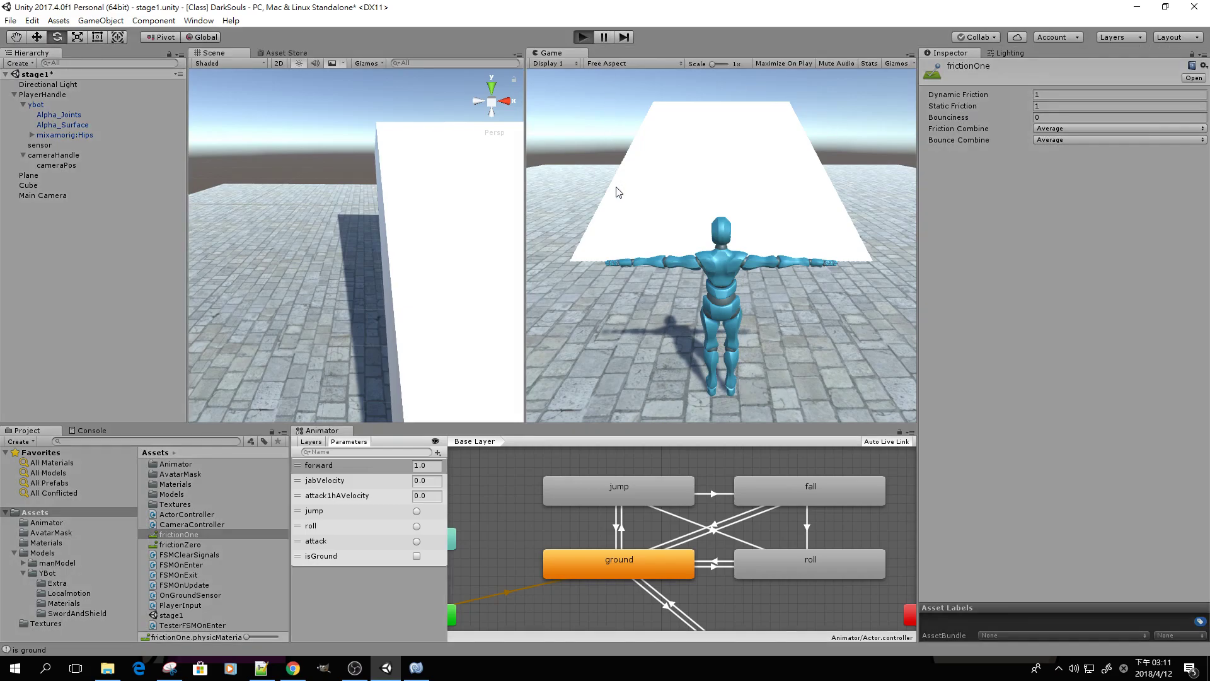
{"action": "key", "text": "shift+w"}
{"action": "key", "text": "a"}
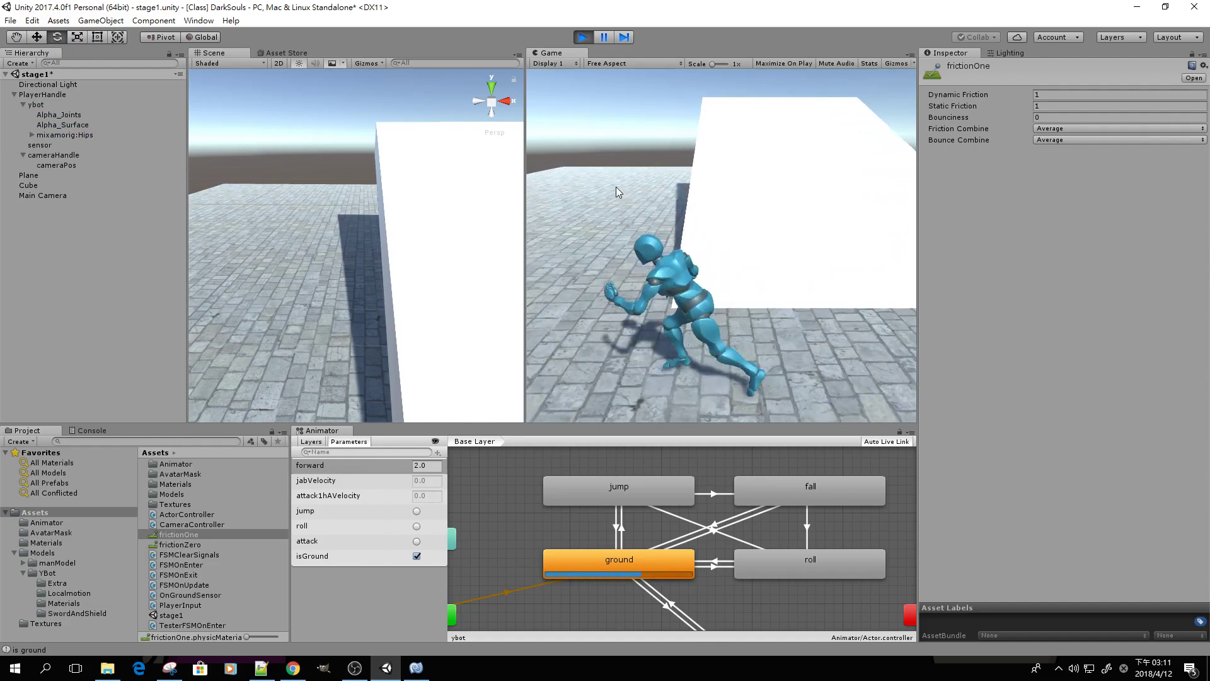
{"action": "key", "text": "Right"}
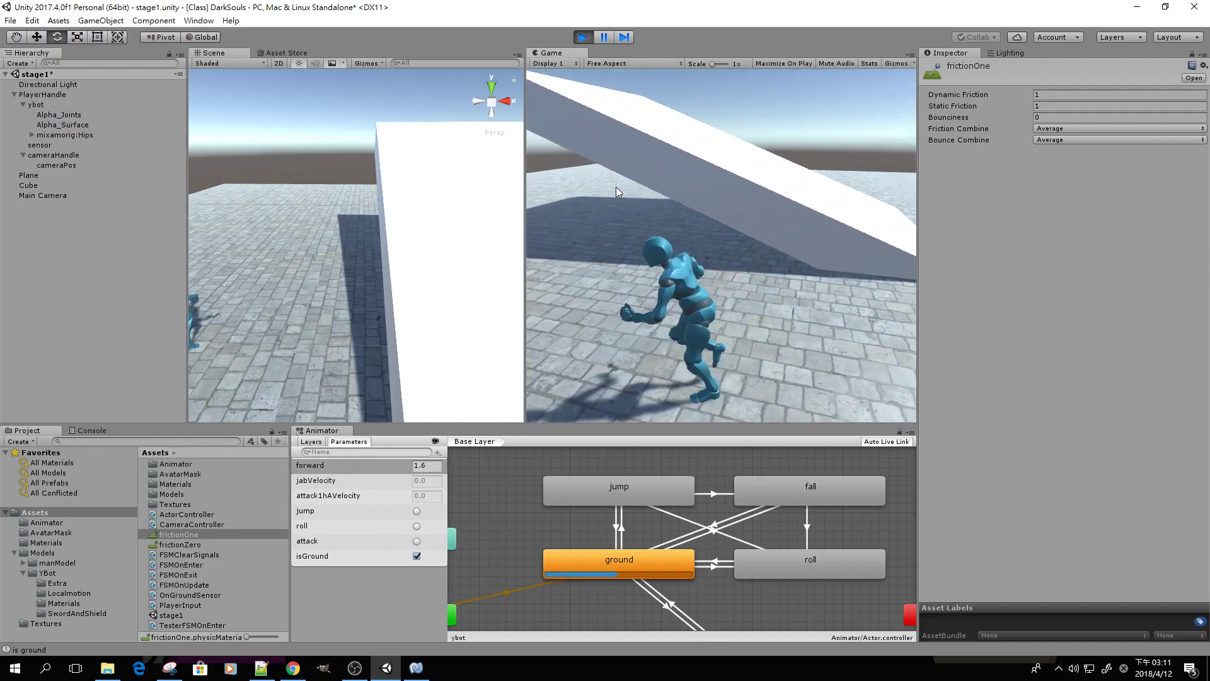
{"action": "key", "text": "w"}
{"action": "key", "text": "shift+w"}
{"action": "key", "text": "space"}
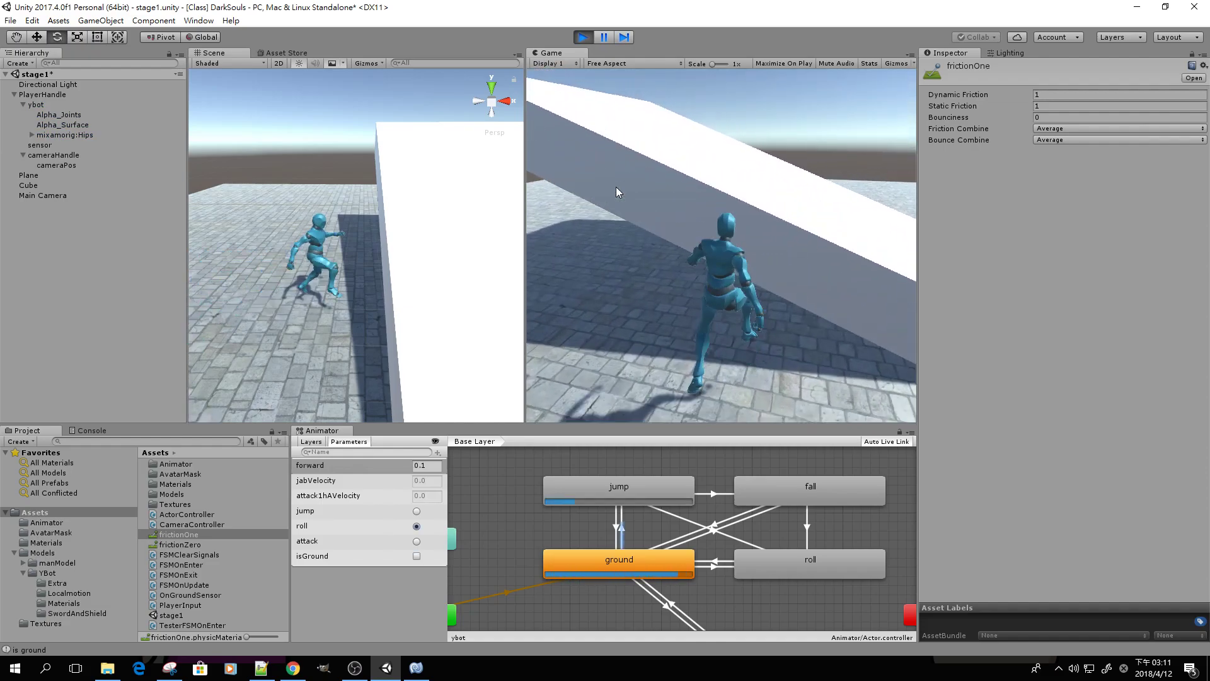
{"action": "key", "text": "shift+s"}
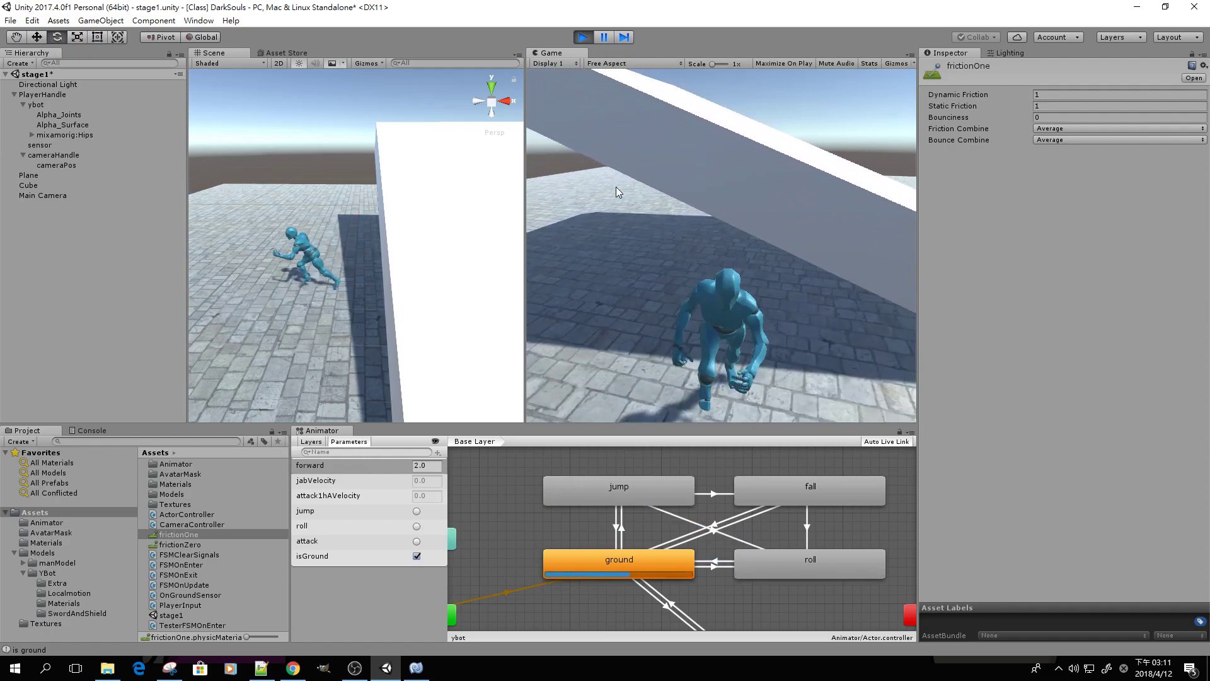
{"action": "key", "text": "shift+w"}
{"action": "key", "text": "space"}
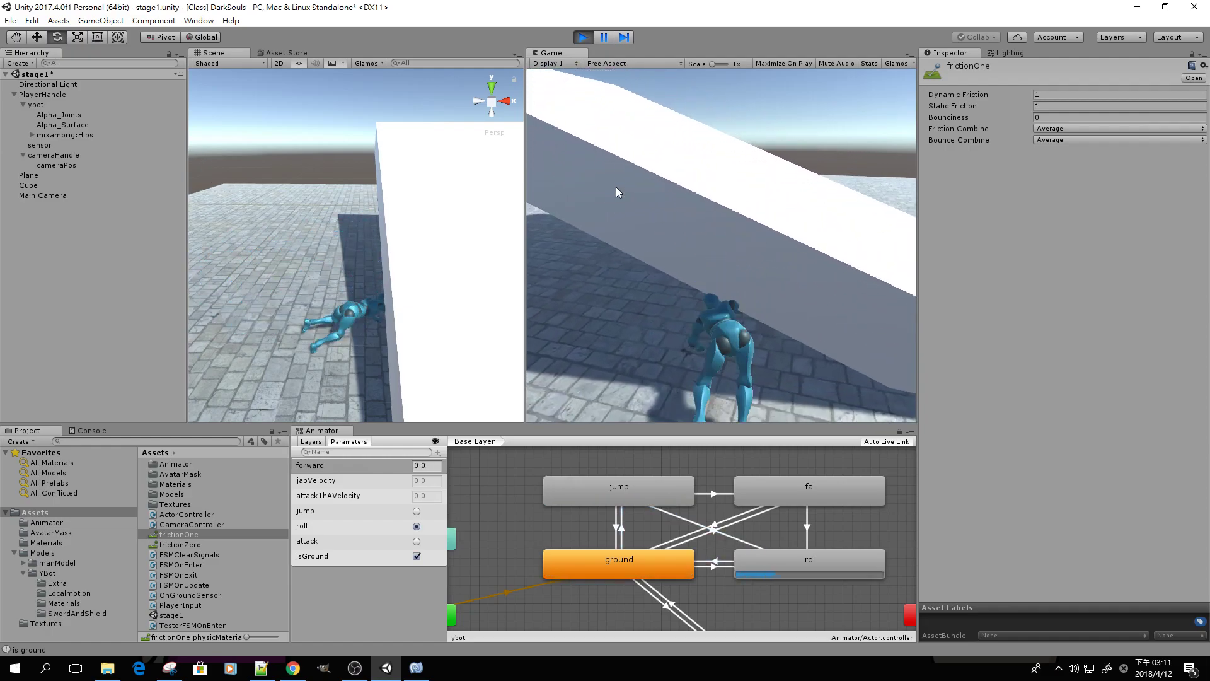
{"action": "left_click", "coordinate": [583, 37]}
Step: Add a new cube to the scene beside the ramp
{"action": "key", "text": "s"}
{"action": "right_click_drag", "start_coordinate": [414, 223], "coordinate": [326, 229]}
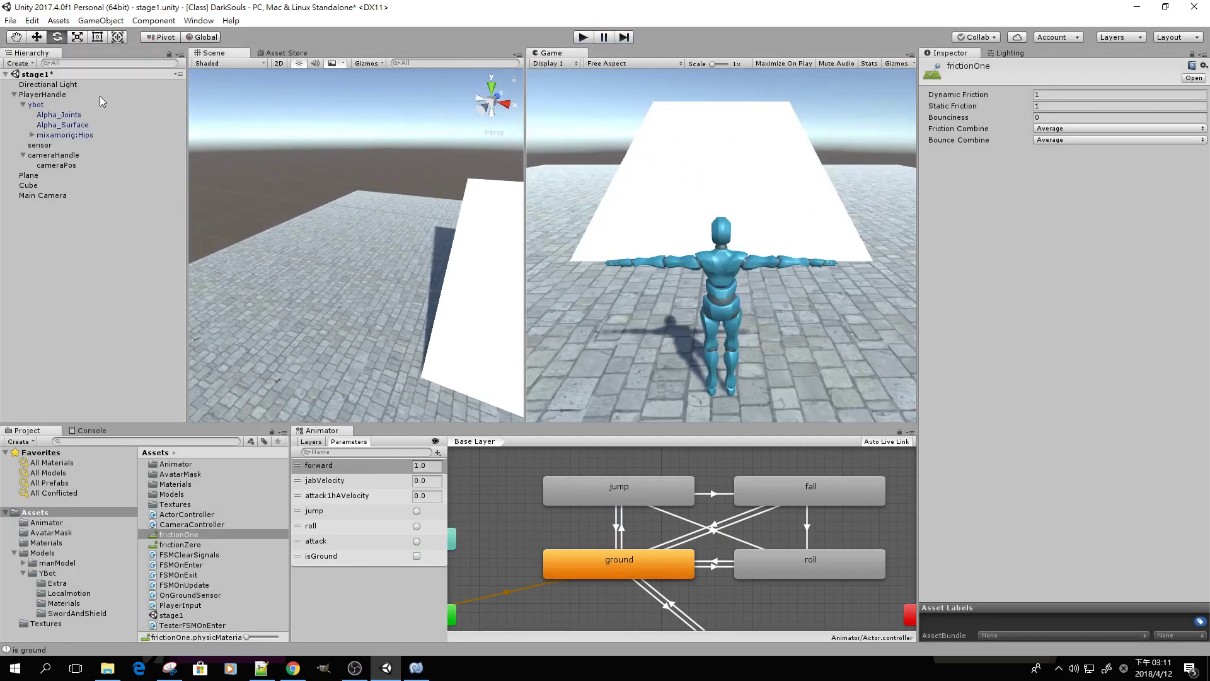
{"action": "left_click", "coordinate": [32, 62]}
{"action": "mouse_move", "coordinate": [104, 102]}
{"action": "left_click", "coordinate": [145, 101]}
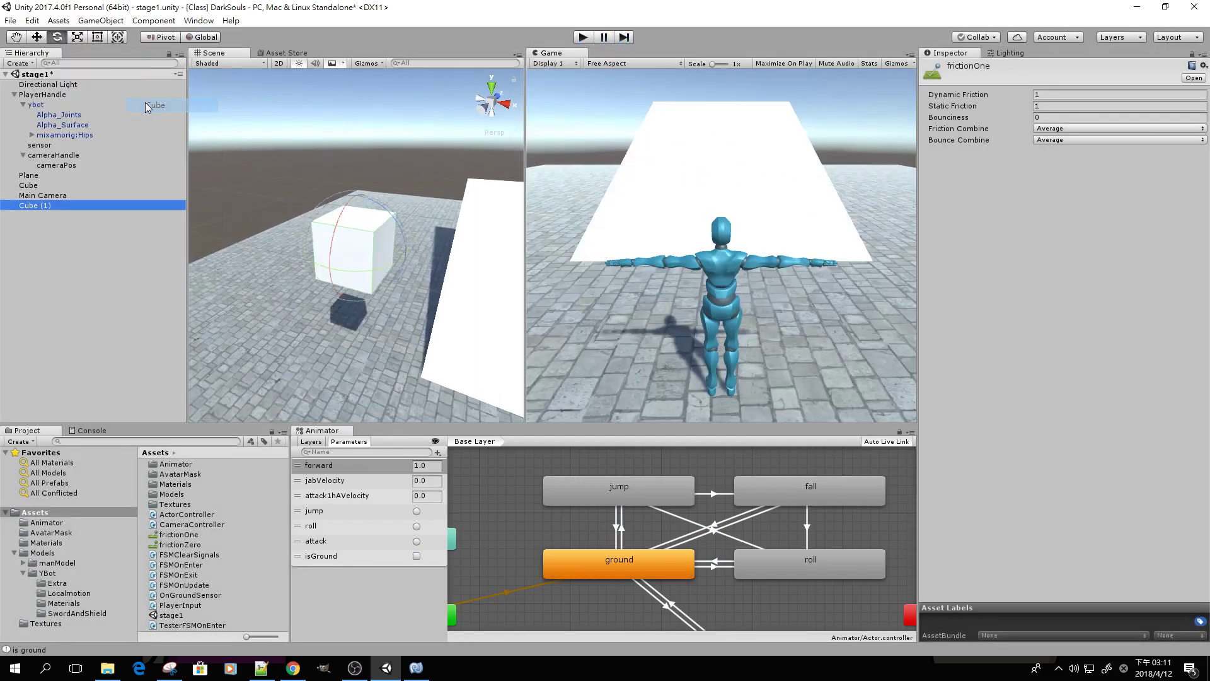
Step: Scale the new cube uniformly to about 3.73 and place it beside the ramp at about X -7.2, Y 1.01, Z 8.17
{"action": "key", "text": "r"}
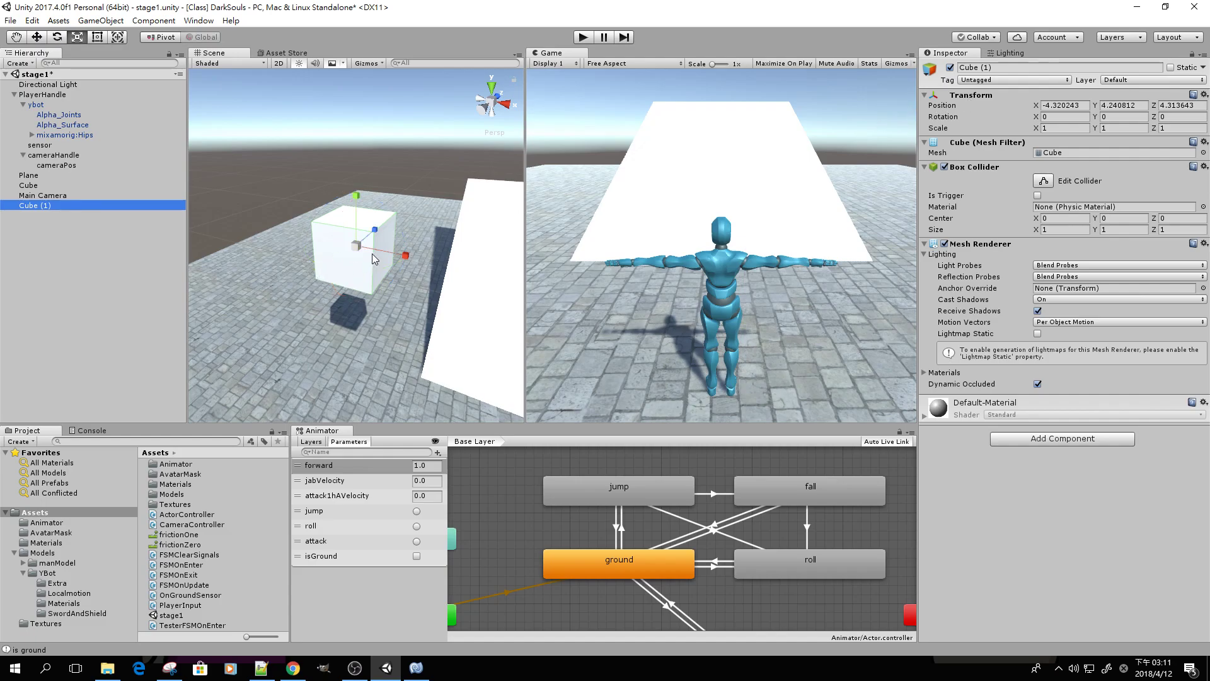
{"action": "left_click_drag", "start_coordinate": [358, 244], "coordinate": [394, 277]}
{"action": "key", "text": "w"}
{"action": "key", "text": "r"}
{"action": "key", "text": "w"}
{"action": "left_click_drag", "start_coordinate": [434, 326], "coordinate": [388, 256]}
{"action": "key", "text": "r"}
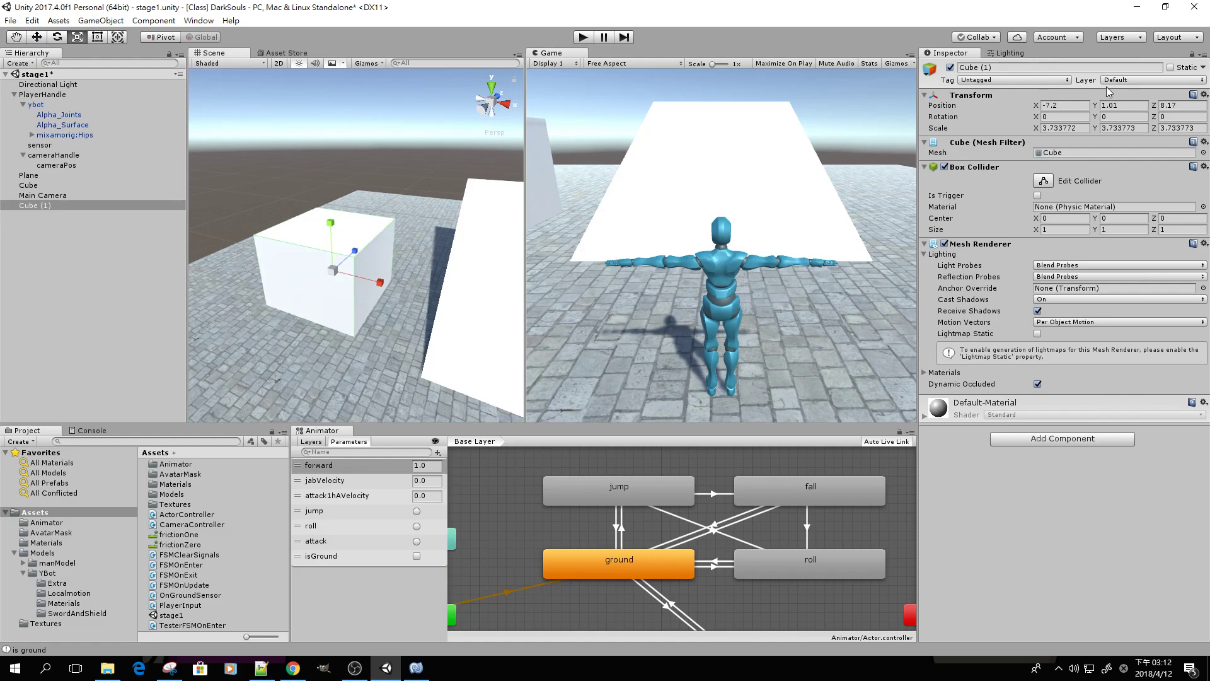
Step: Assign the new cube to the Ground layer
{"action": "left_click", "coordinate": [1132, 80]}
{"action": "left_click", "coordinate": [1102, 161]}
Step: Play the scene and run and jump the character against the new cube's front face to test for sticking
{"action": "left_click", "coordinate": [583, 36]}
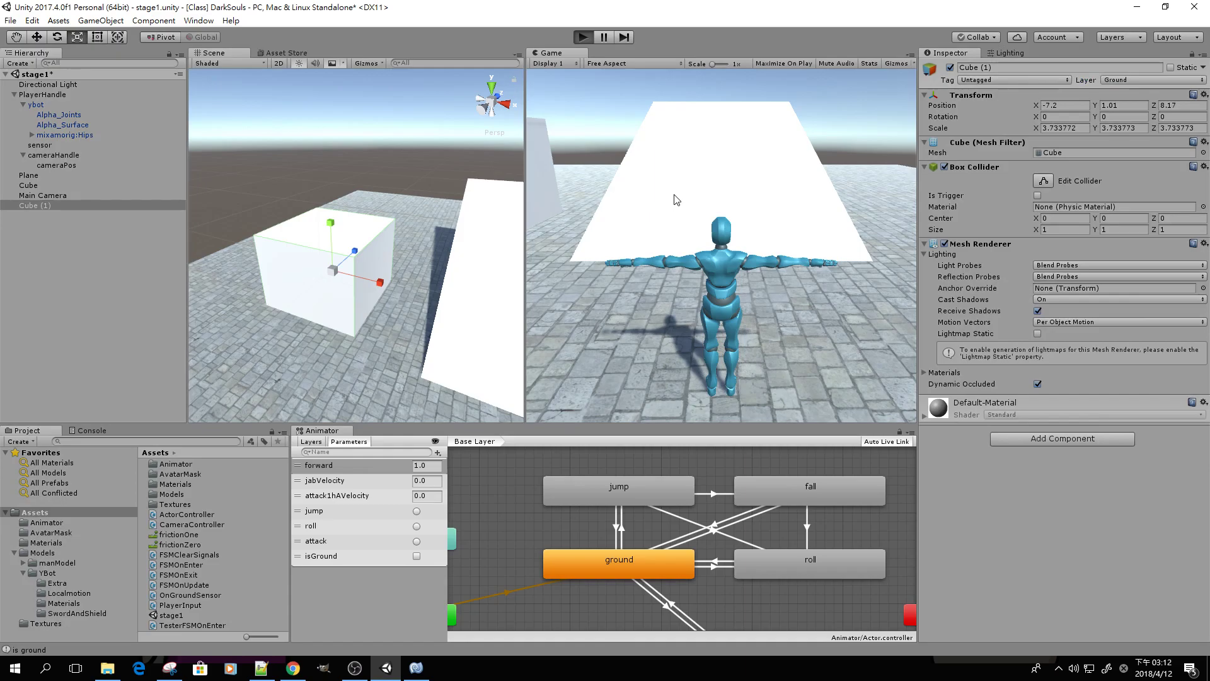
{"action": "key", "text": "shift+s"}
{"action": "key", "text": "shift+a"}
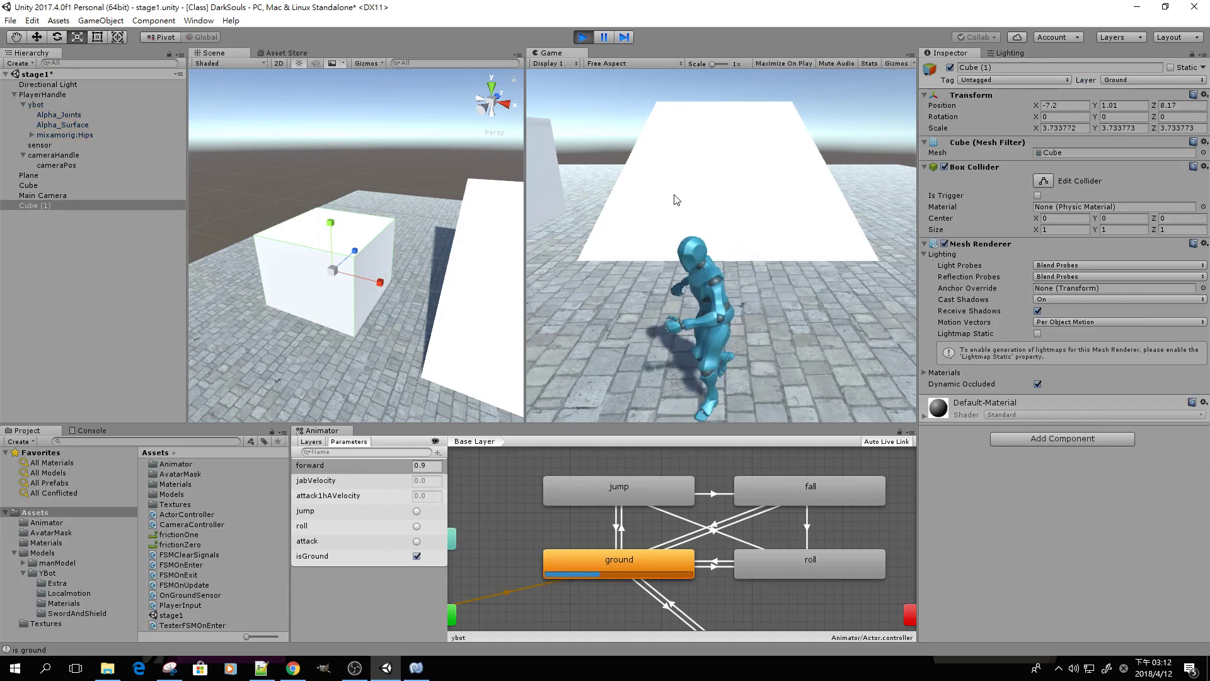
{"action": "key", "text": "shift+w"}
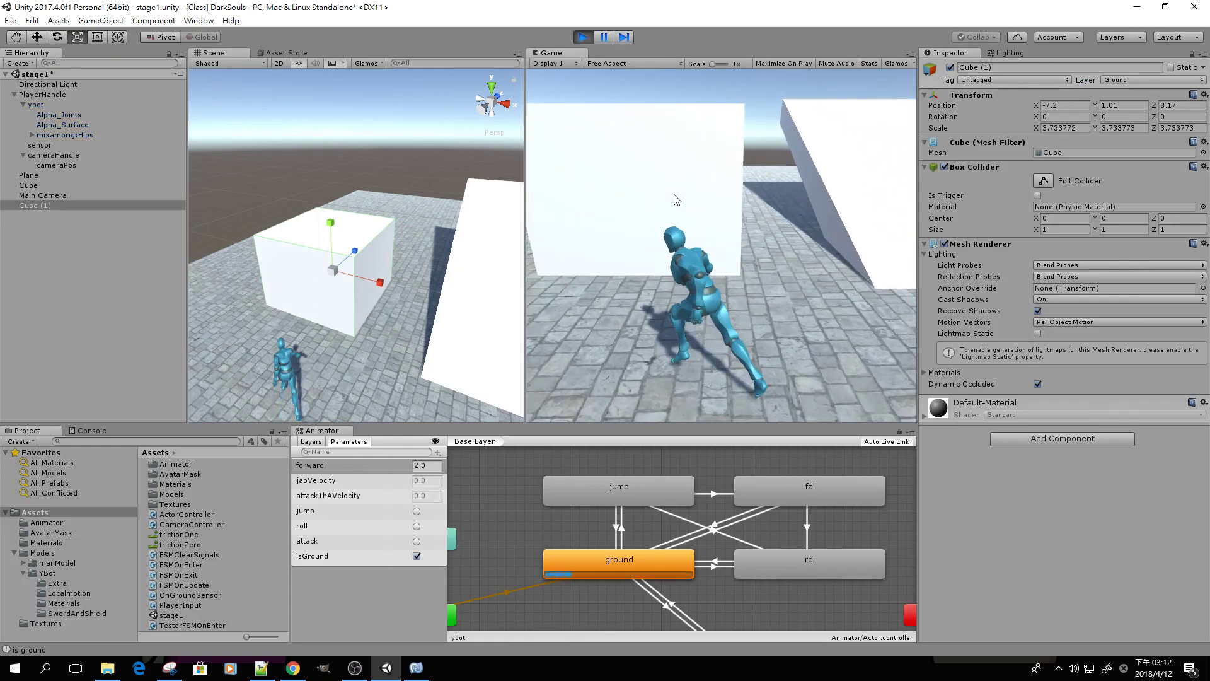
{"action": "key", "text": "space"}
{"action": "key", "text": "shift+s"}
{"action": "key", "text": "shift+a"}
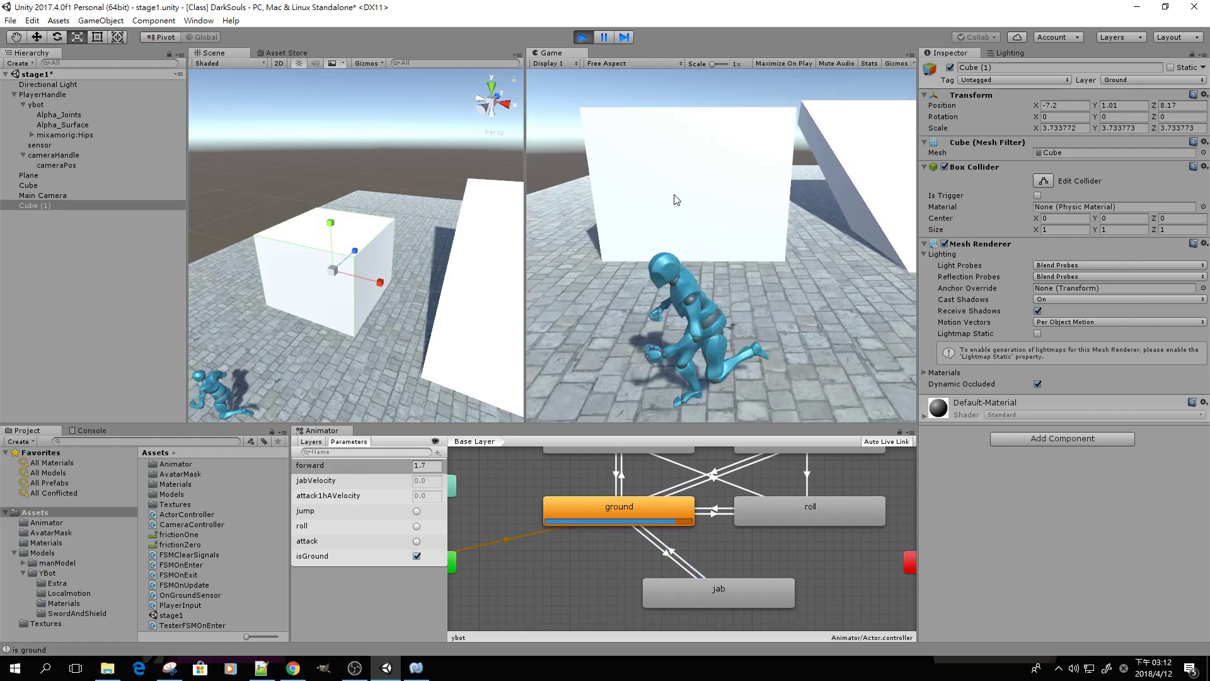
{"action": "key", "text": "shift+w"}
{"action": "key", "text": "space"}
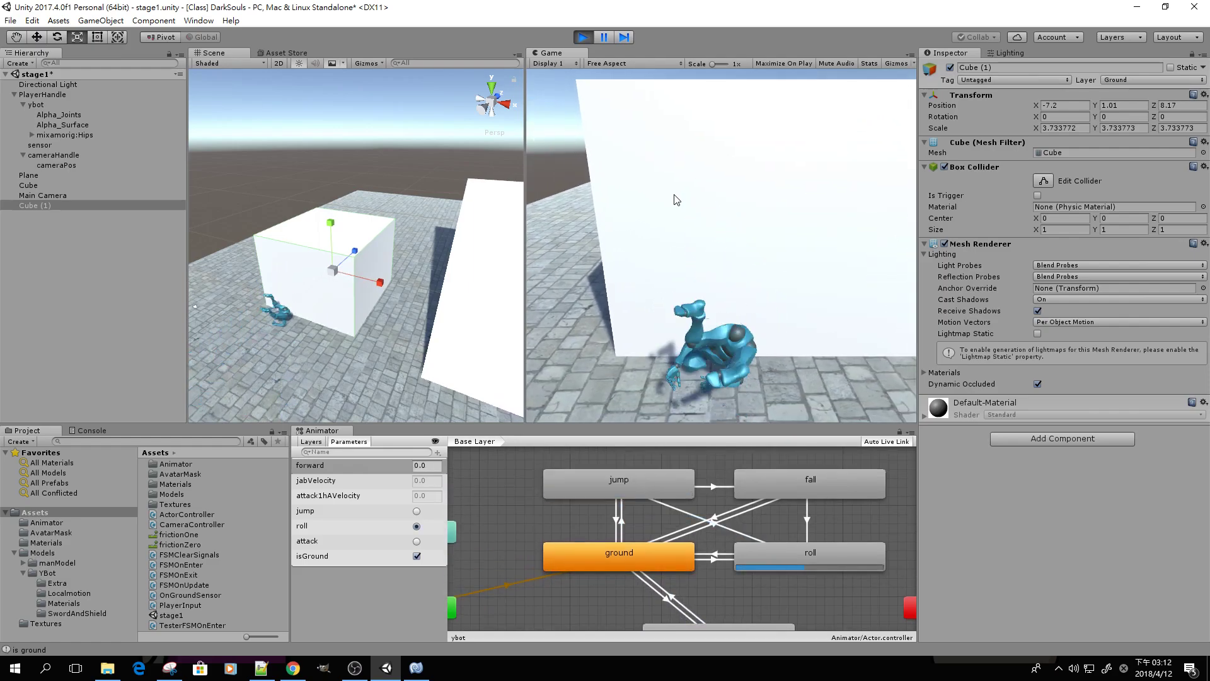
{"action": "key", "text": "shift+s"}
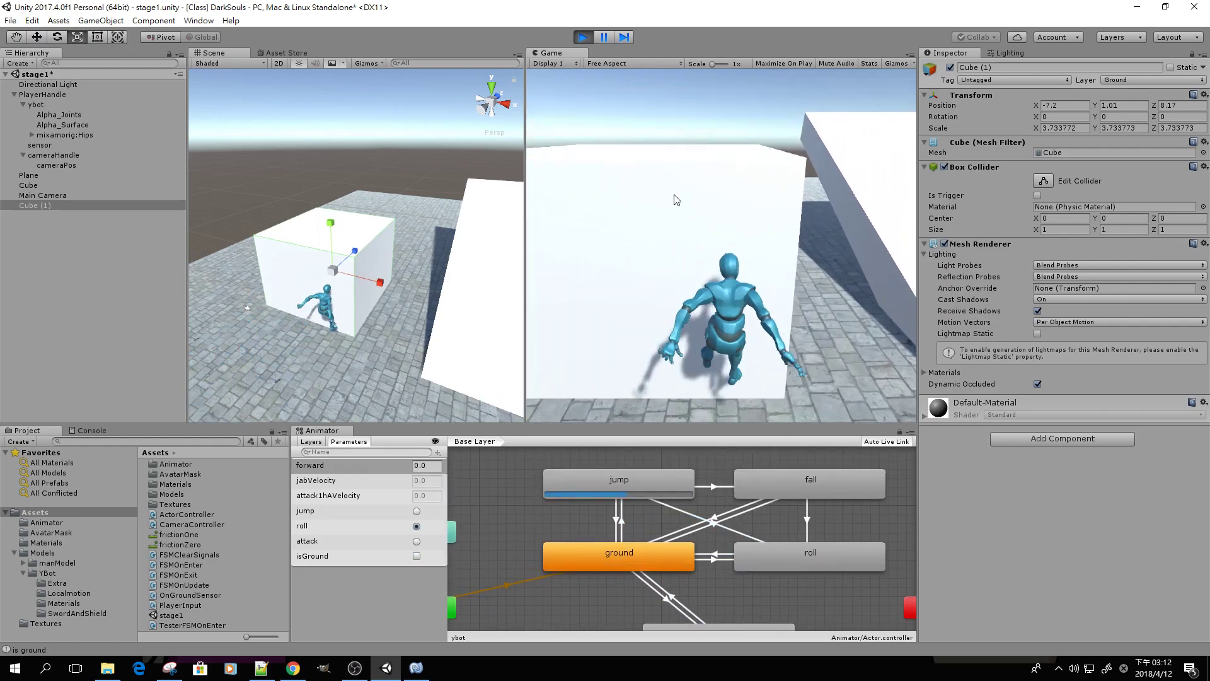
Step: Run the character back from the cube, up the ramp, and jump off its side
{"action": "key", "text": "s"}
{"action": "key", "text": "d"}
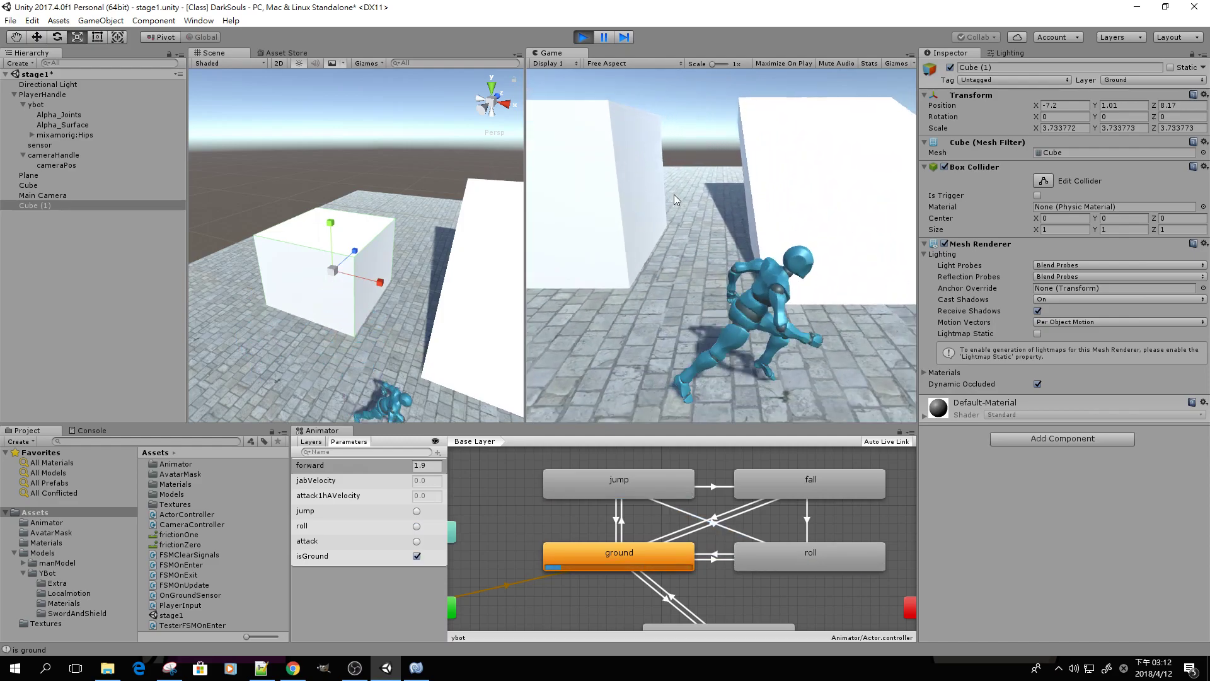
{"action": "key", "text": "w"}
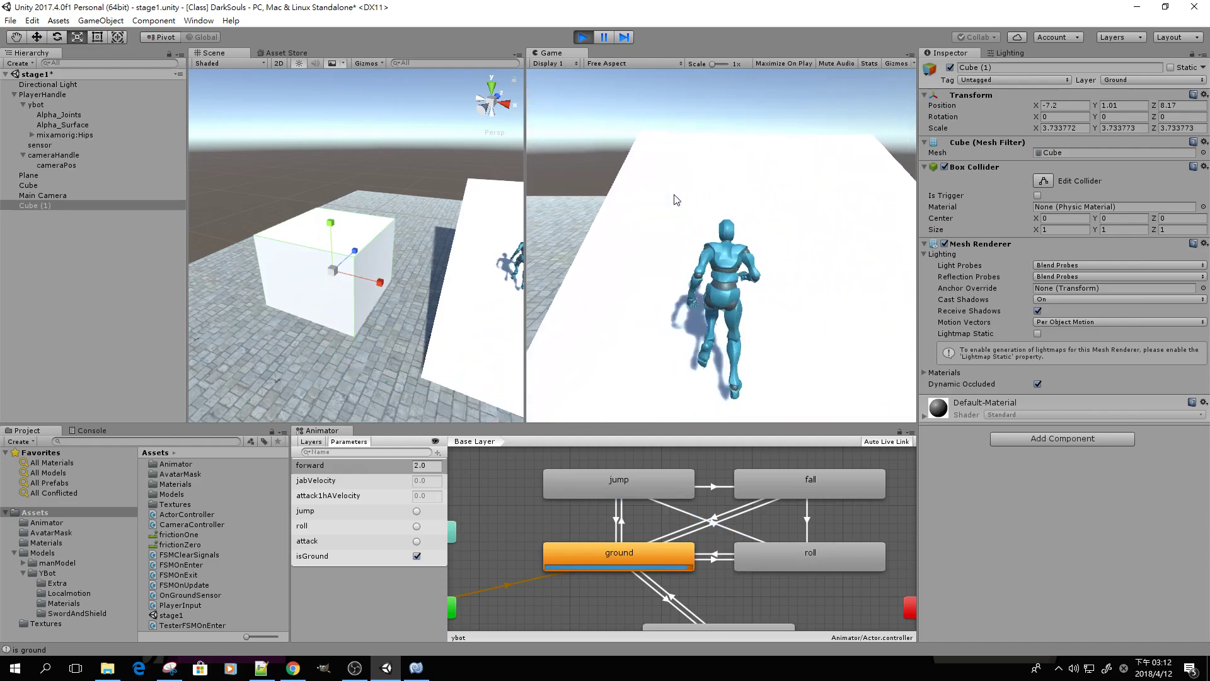
{"action": "key", "text": "a"}
{"action": "key", "text": "space"}
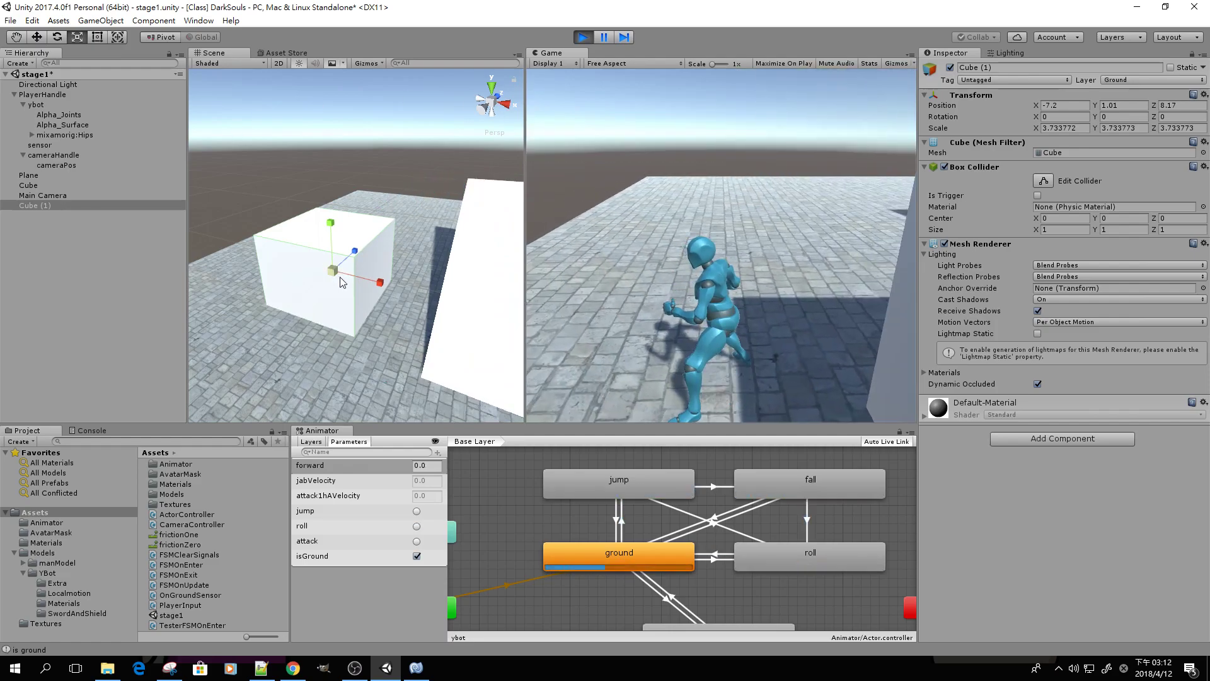
Step: Move the new cube closer to the ramp during play, to about X -5.48, Z 9.72
{"action": "key", "text": "w"}
{"action": "left_click", "coordinate": [316, 321]}
{"action": "left_click", "coordinate": [319, 318]}
{"action": "key", "text": "w"}
{"action": "left_click_drag", "start_coordinate": [335, 274], "coordinate": [390, 266]}
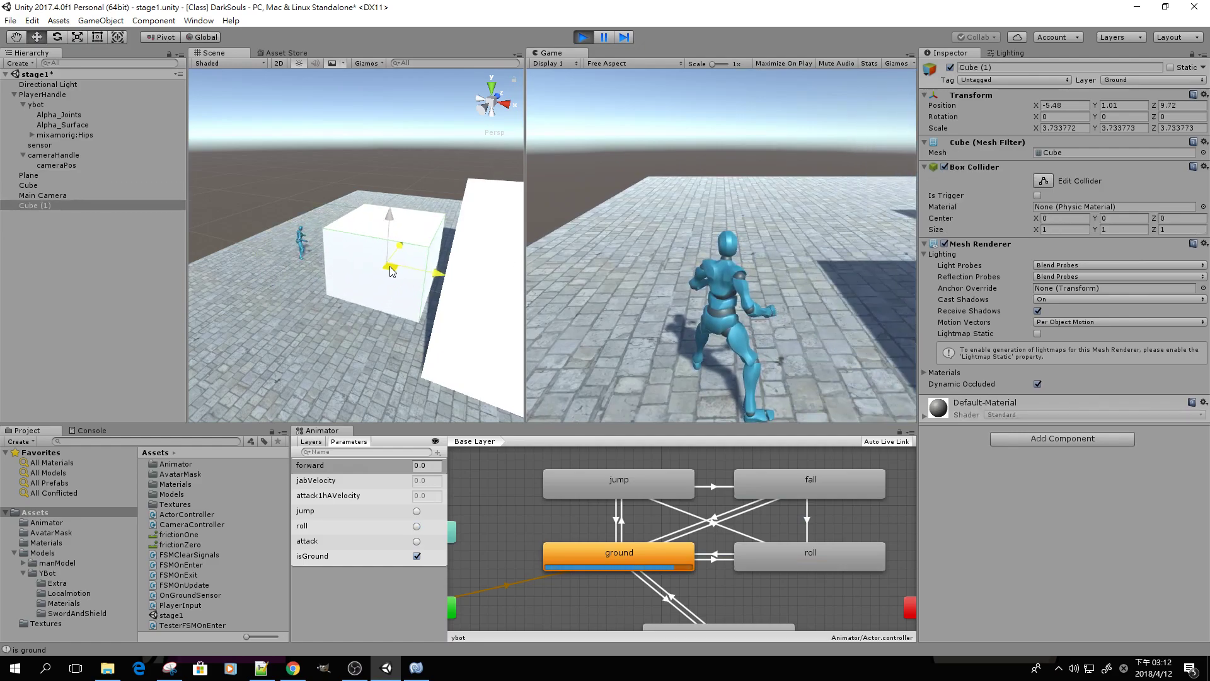
Step: Run the character around and up the ramp, and jump from its side onto the new cube
{"action": "key", "text": "shift+s"}
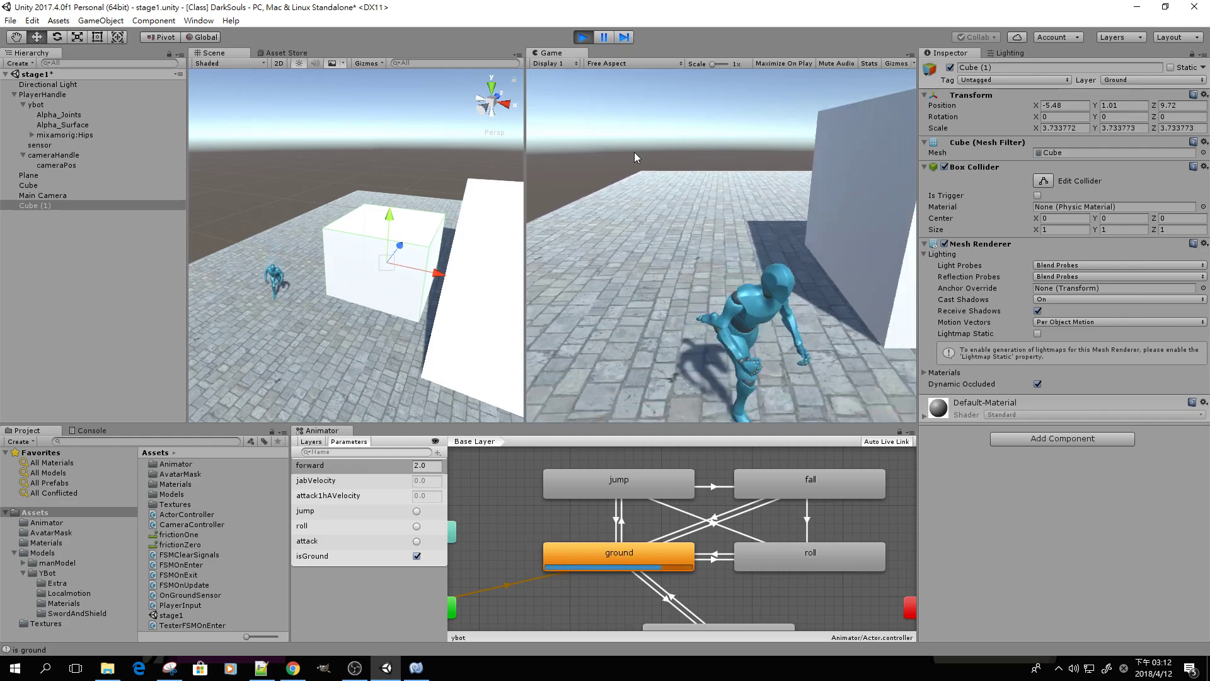
{"action": "key", "text": "shift+d"}
{"action": "key", "text": "shift+w"}
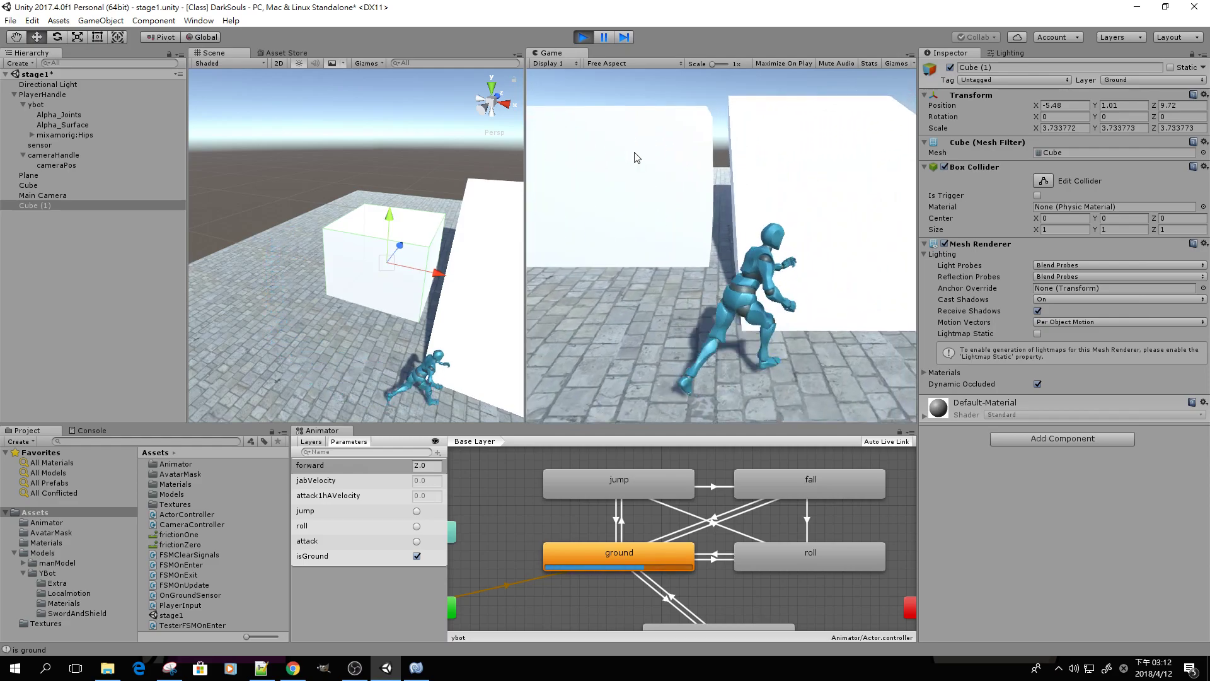
{"action": "key", "text": "shift+a"}
{"action": "key", "text": "space"}
{"action": "key", "text": "d"}
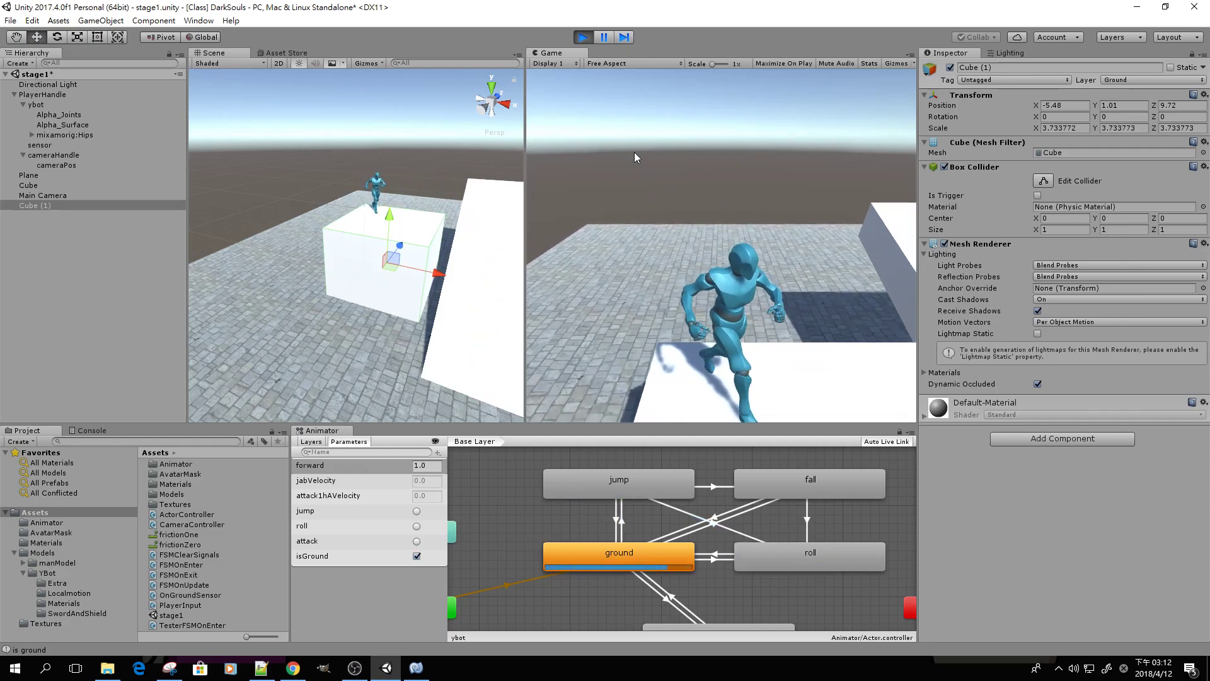
Step: Walk the character around on top of the new cube, and run it off the edge to the ground
{"action": "key", "text": "d"}
{"action": "key", "text": "w"}
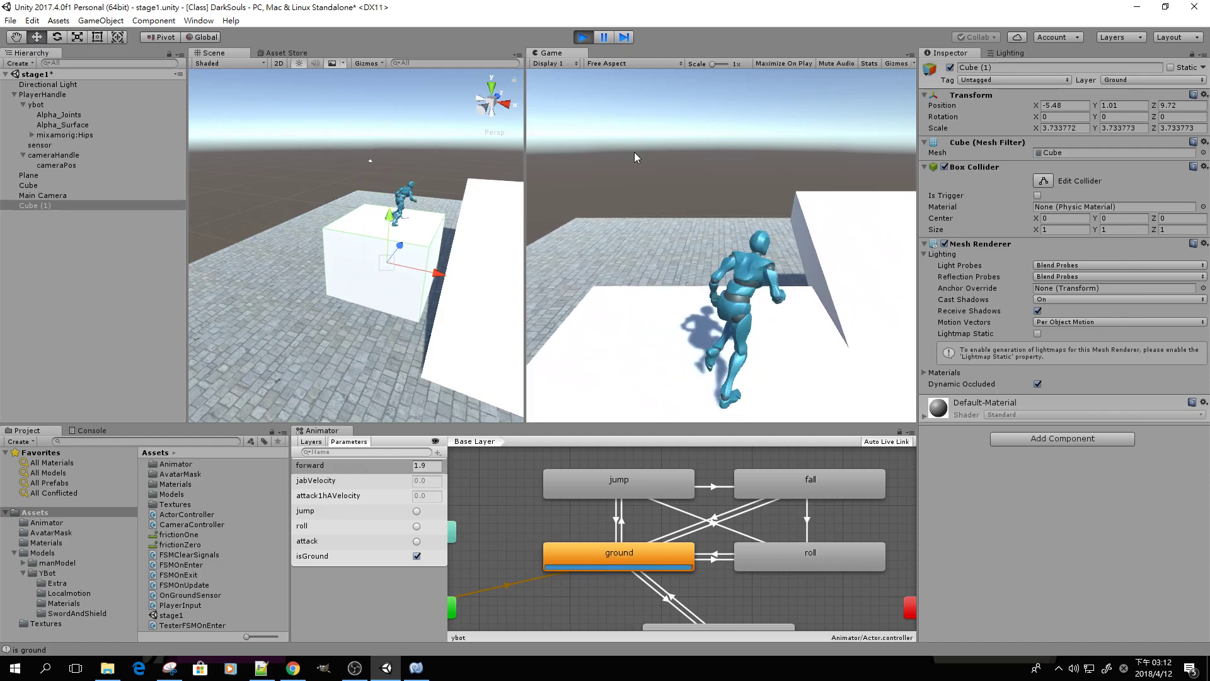
{"action": "key", "text": "s"}
{"action": "key", "text": "shift+a"}
{"action": "key", "text": "shift+d"}
{"action": "key", "text": "shift+a"}
{"action": "key", "text": "shift+s"}
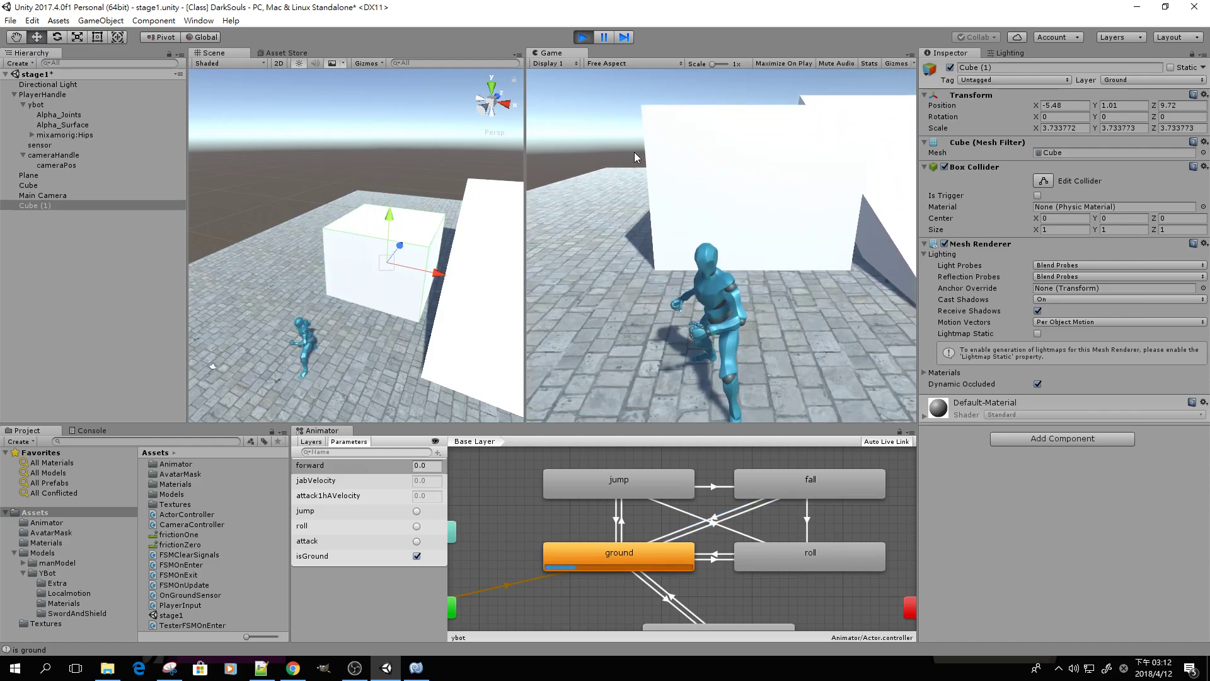
Step: Repeat the run up the ramp, jump the character across to the cube, and run it off the far side
{"action": "key", "text": "shift+s"}
{"action": "key", "text": "shift+d"}
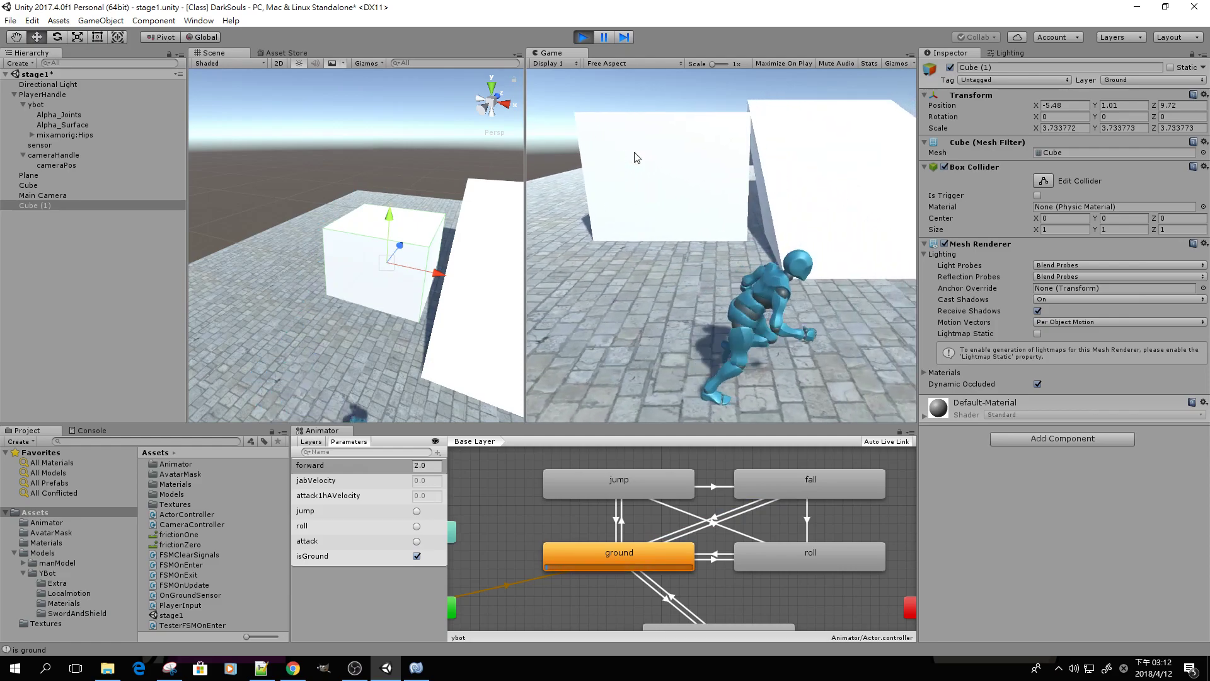
{"action": "key", "text": "shift+w"}
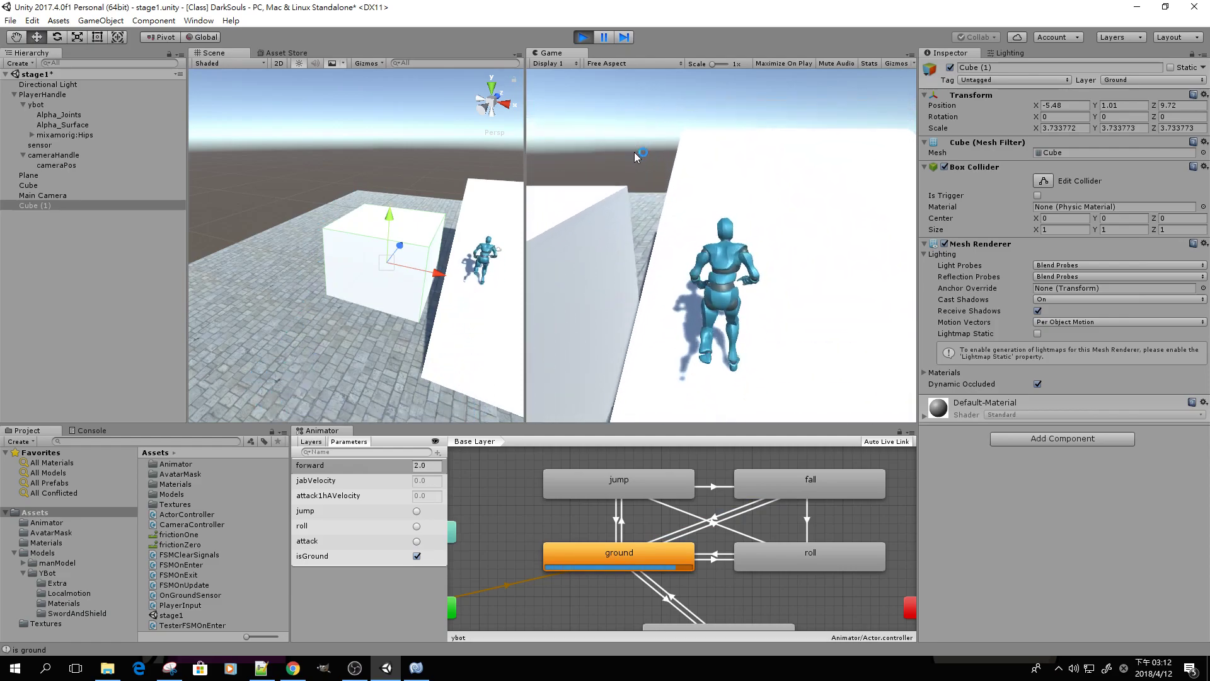
{"action": "key", "text": "shift+a"}
{"action": "key", "text": "space"}
{"action": "key", "text": "shift+s"}
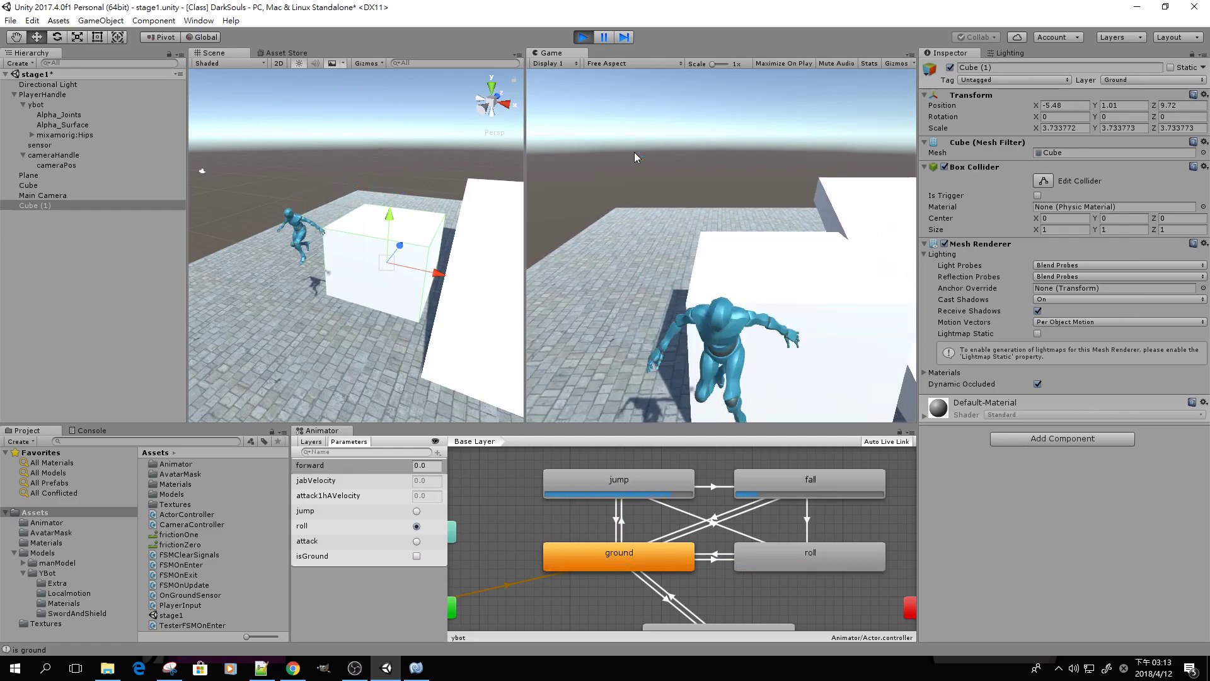
Step: Run the character back onto the ramp and stop the play test
{"action": "key", "text": "shift+d"}
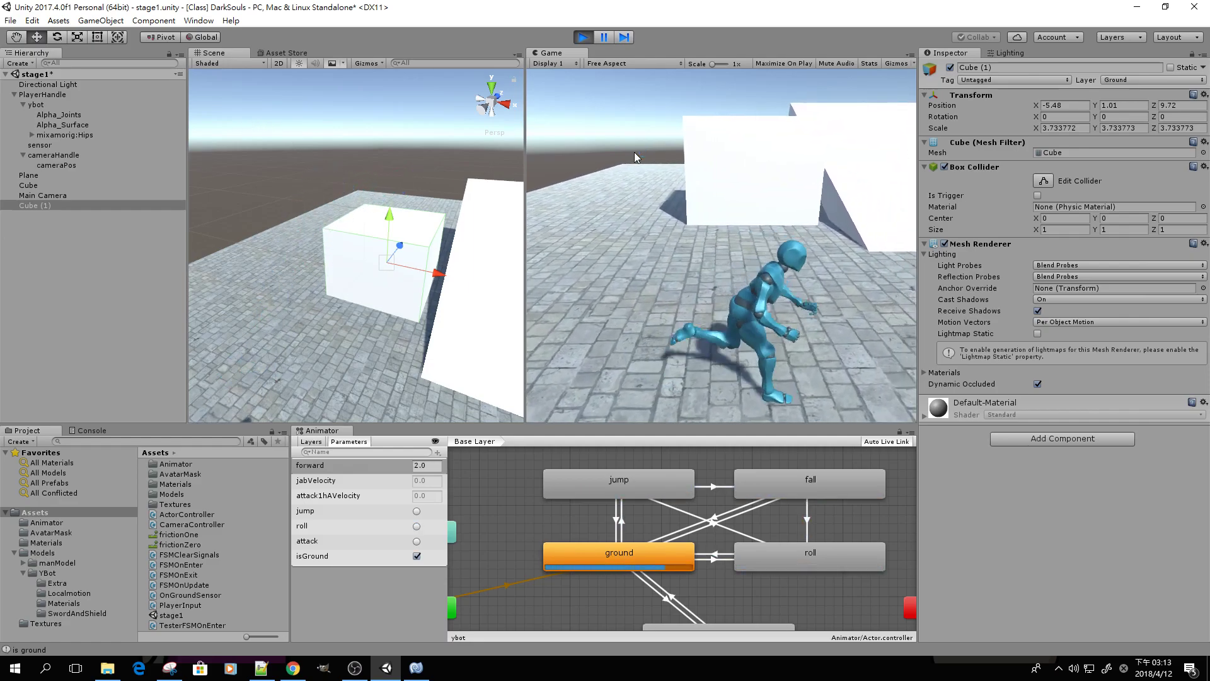
{"action": "key", "text": "shift+w"}
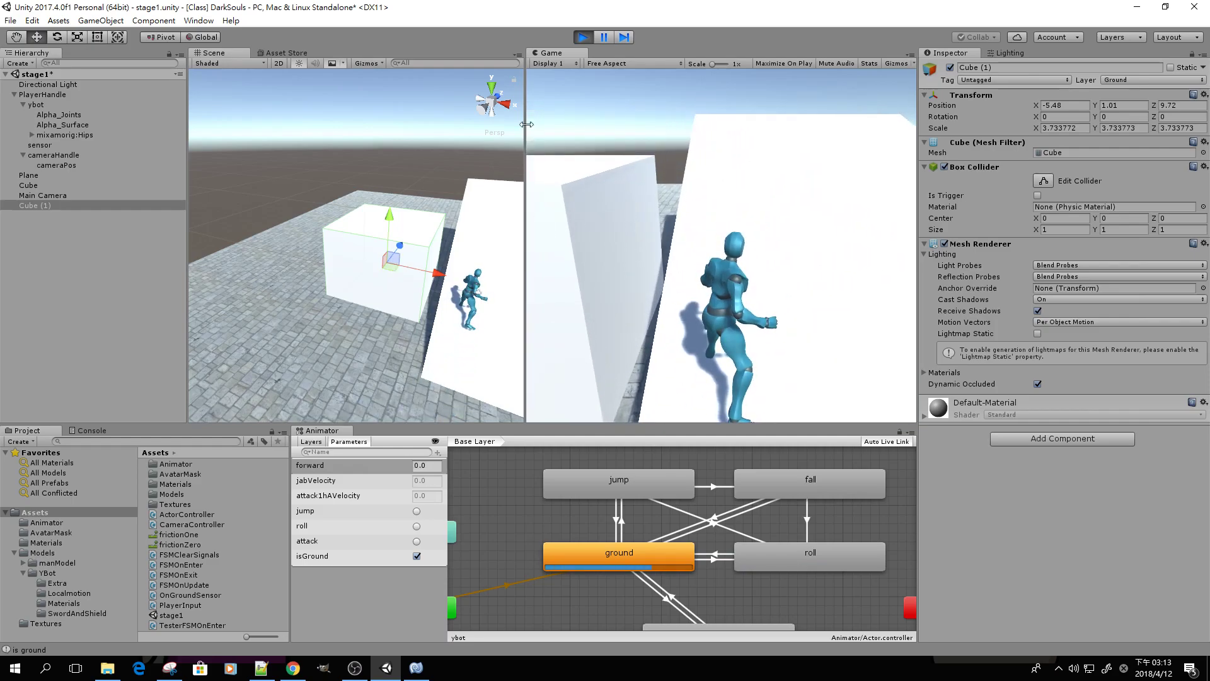
{"action": "left_click", "coordinate": [592, 39]}
Step: Switch to MonoDevelop, review the rigid.velocity assignment in FixedUpdate of ActorController.cs, and return to Unity
{"action": "key", "text": "alt+Tab"}
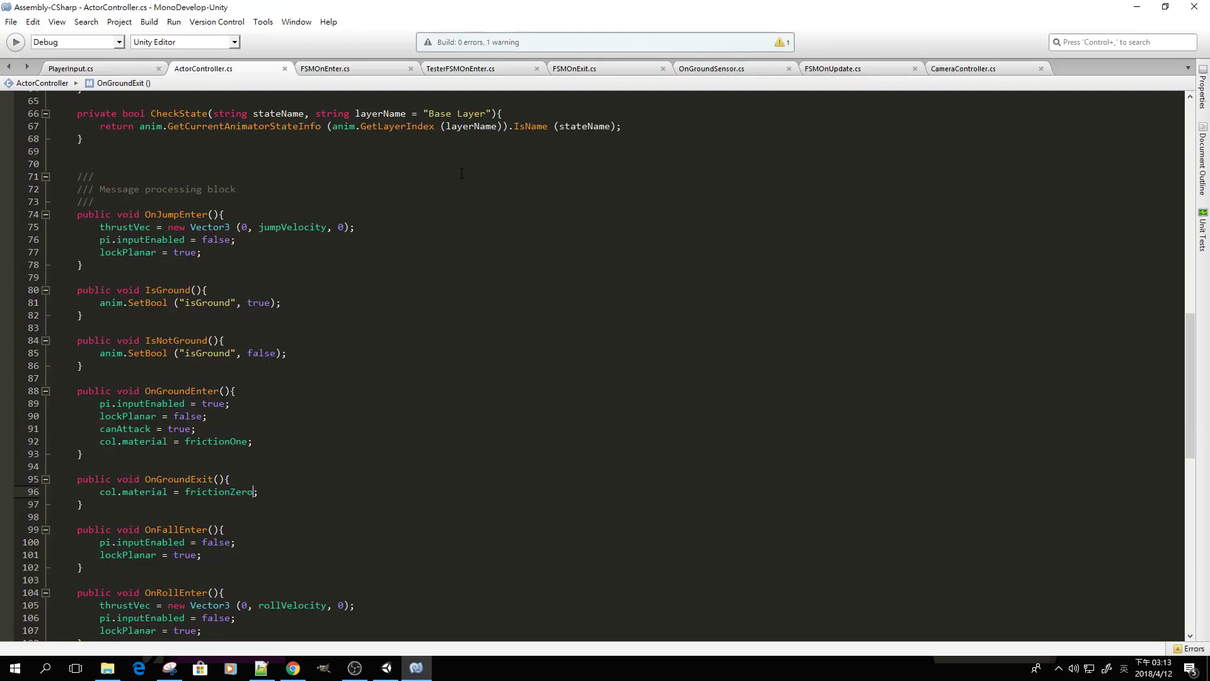
{"action": "scroll", "coordinate": [202, 251], "scroll_direction": "up", "scroll_amount": 13}
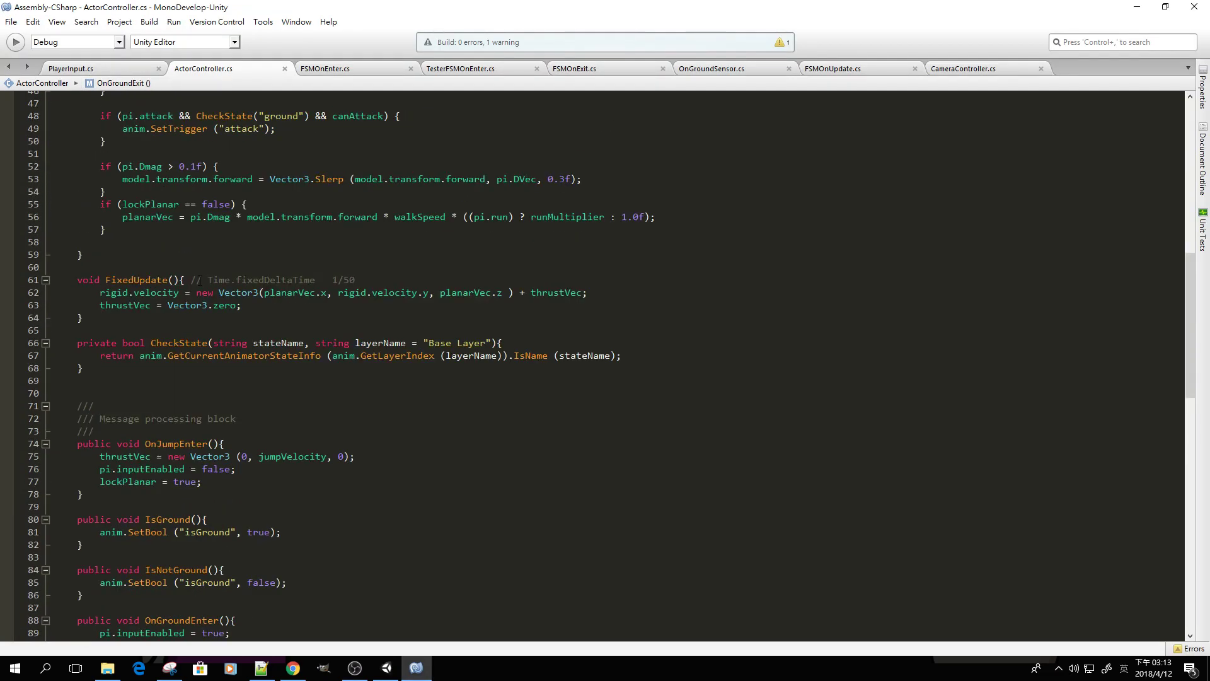
{"action": "scroll", "coordinate": [187, 318], "scroll_direction": "down", "scroll_amount": 4}
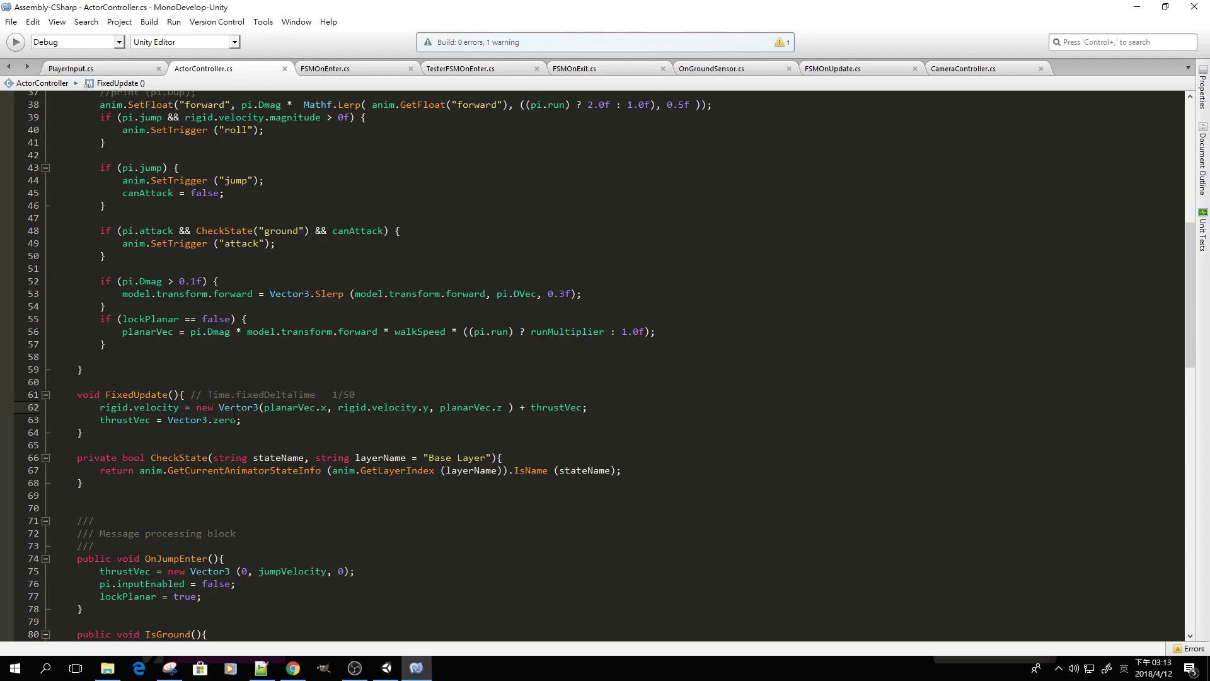
{"action": "left_click", "coordinate": [161, 407]}
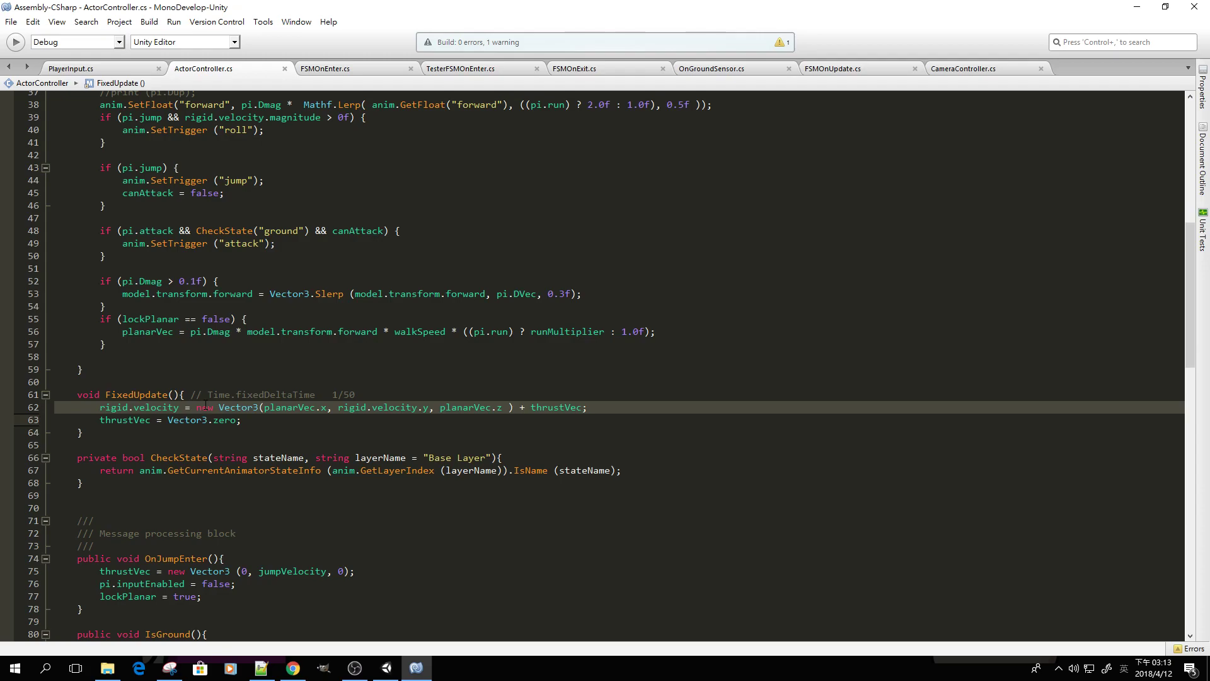
{"action": "key", "text": "alt+Tab"}
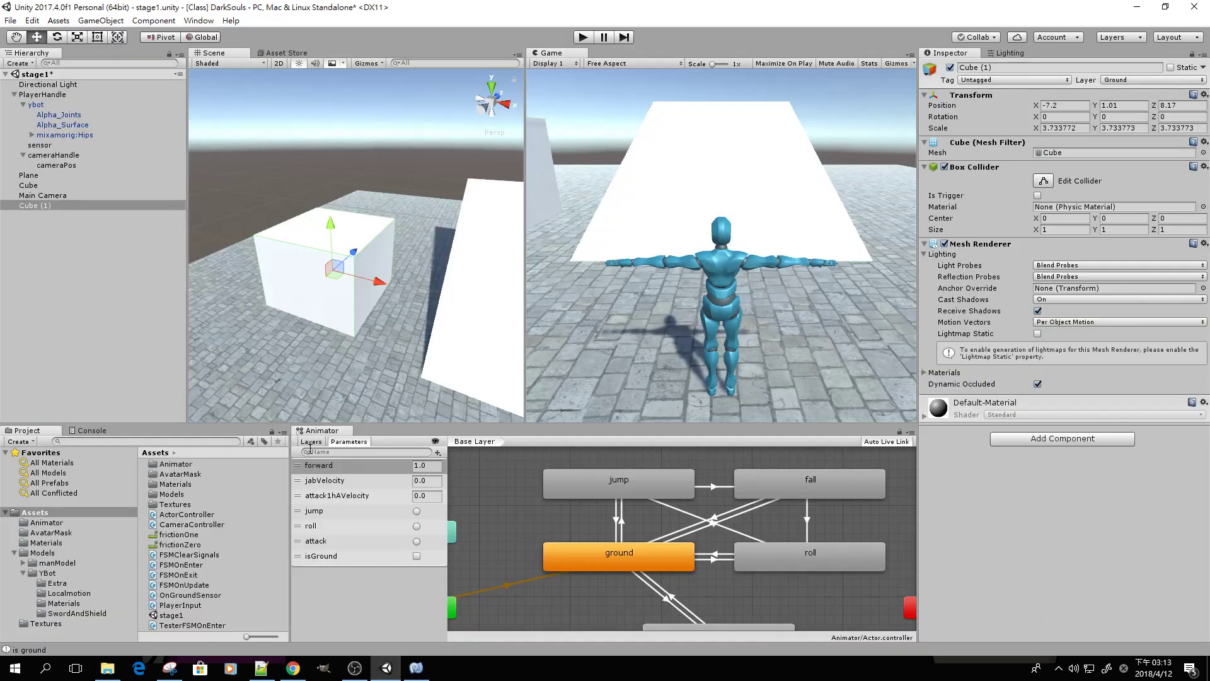